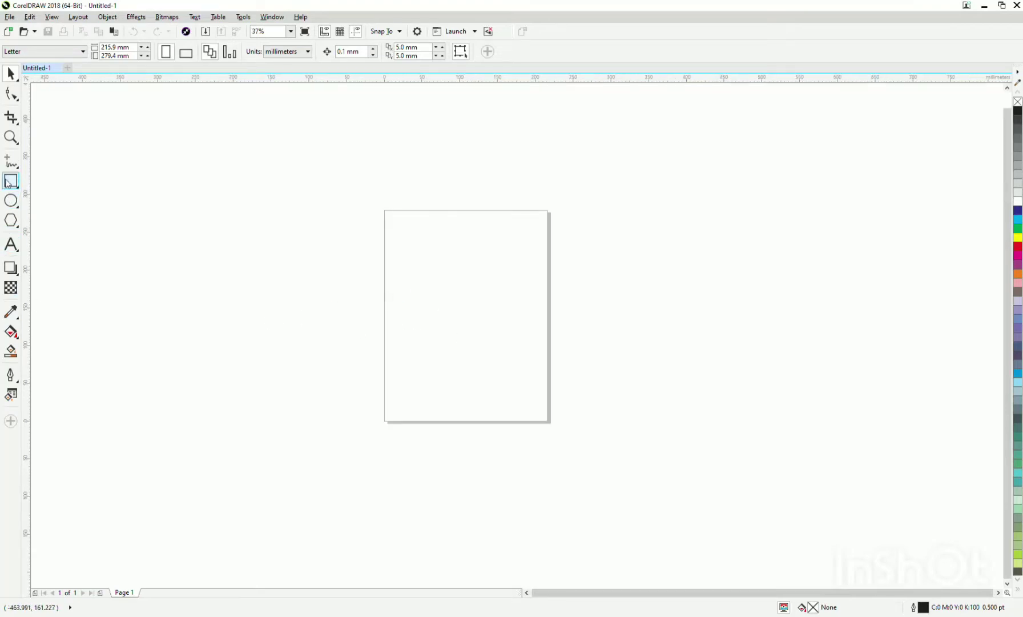
- Draw the straight headline and the first letter's looping stroke with the Freehand tool
{"action": "left_click", "coordinate": [10, 161]}
{"action": "scroll", "coordinate": [409, 288], "scroll_direction": "up", "scroll_amount": 2}
{"action": "left_click", "coordinate": [380, 267]}
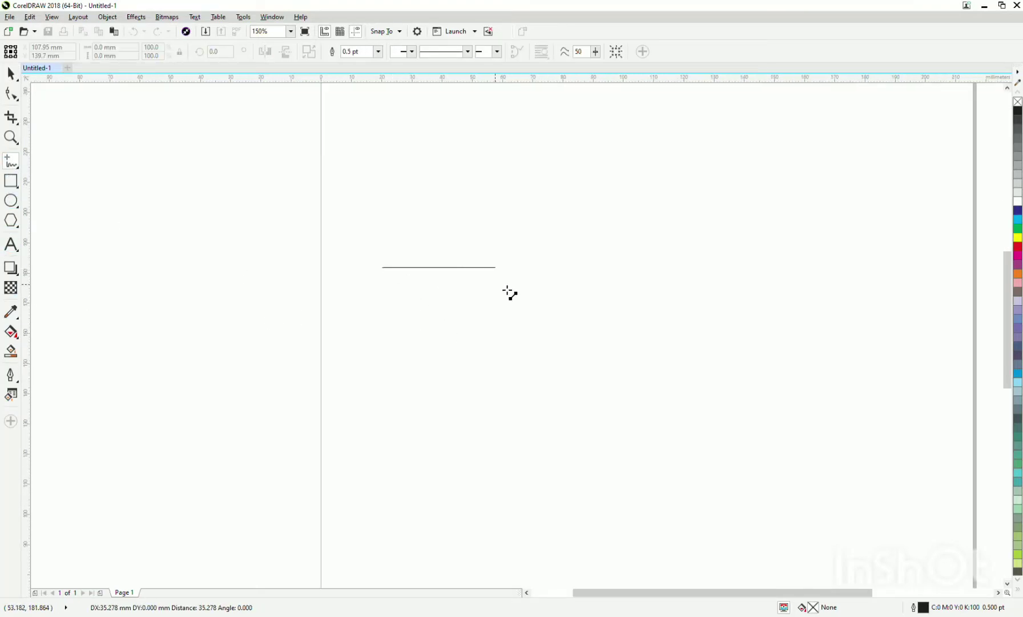
{"action": "left_click", "coordinate": [618, 302], "text": "ctrl"}
{"action": "scroll", "coordinate": [426, 263], "scroll_direction": "up", "scroll_amount": 1}
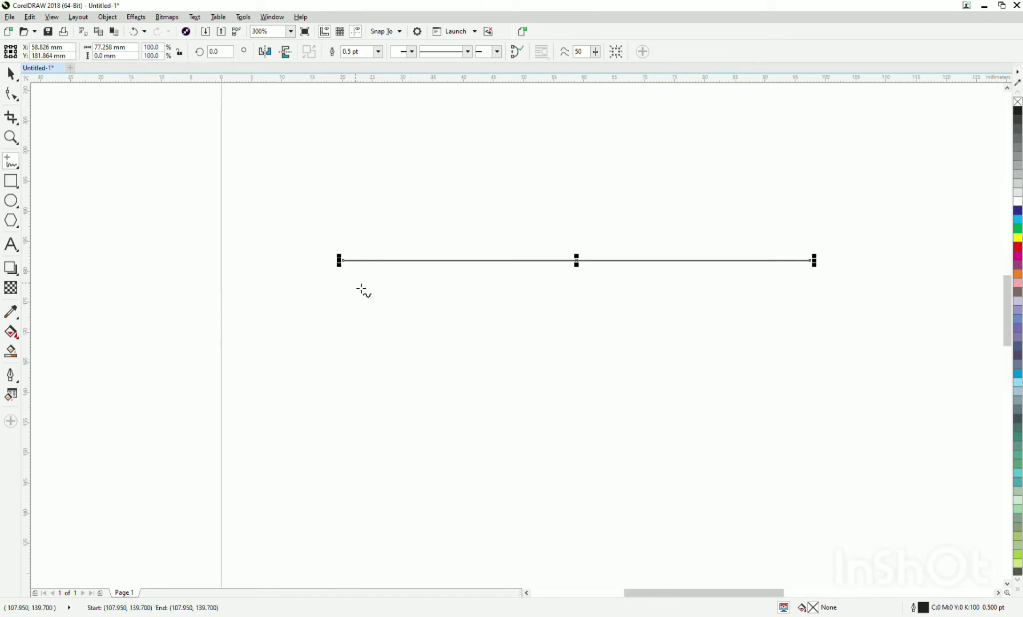
{"action": "mouse_move", "coordinate": [363, 285]}
{"action": "left_mouse_down"}
{"action": "mouse_move", "coordinate": [370, 331]}
{"action": "mouse_move", "coordinate": [456, 316]}
{"action": "left_mouse_up"}
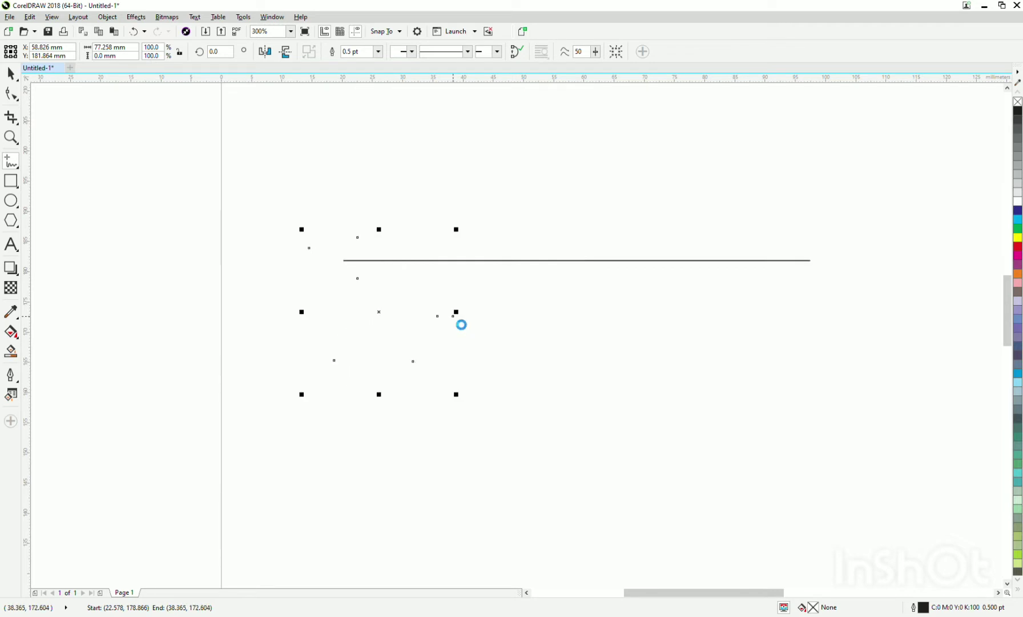
- Draw a vertical stem and place a copy of it just to the right
{"action": "left_click", "coordinate": [463, 240]}
{"action": "left_click", "coordinate": [463, 384]}
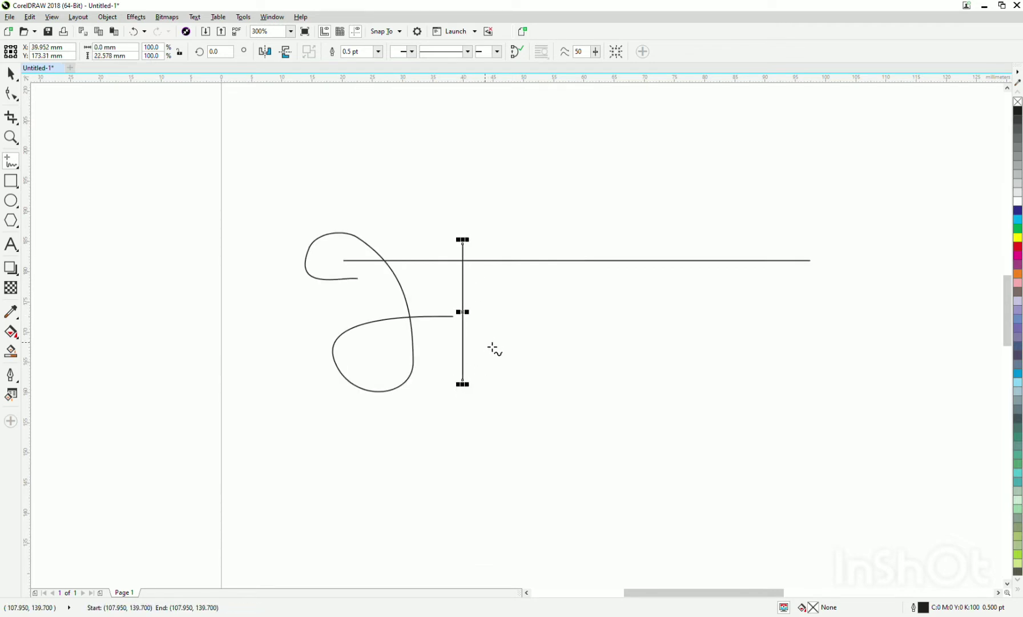
{"action": "key", "text": "space"}
{"action": "left_click_drag", "start_coordinate": [463, 320], "coordinate": [506, 319]}
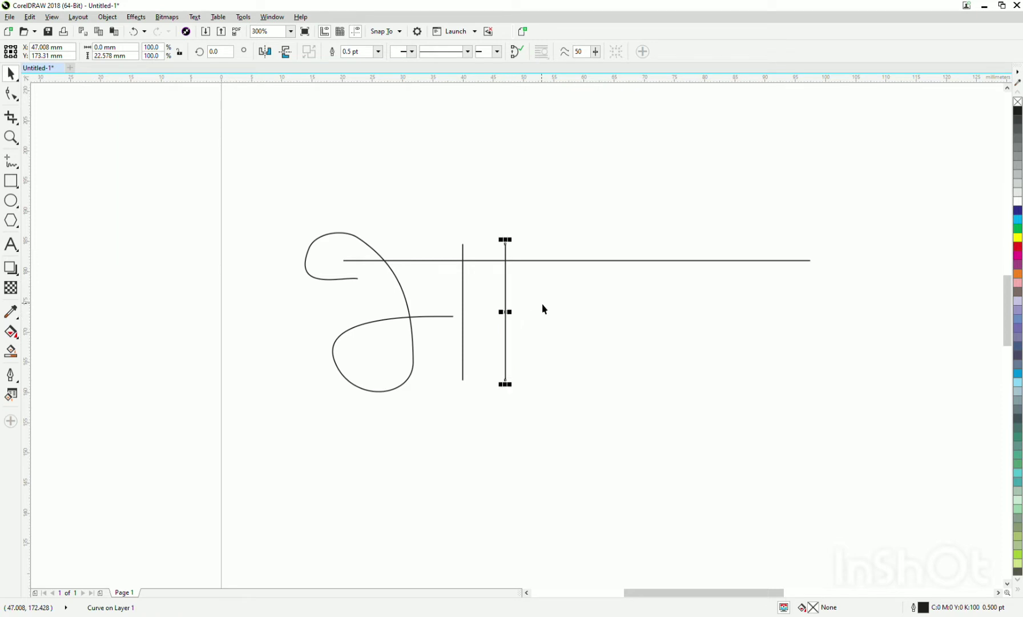
{"action": "key", "text": "space"}
- Draw the third letter's upper loop sweeping down into its tail, and copy a stem further right
{"action": "left_click_drag", "start_coordinate": [549, 289], "coordinate": [534, 341]}
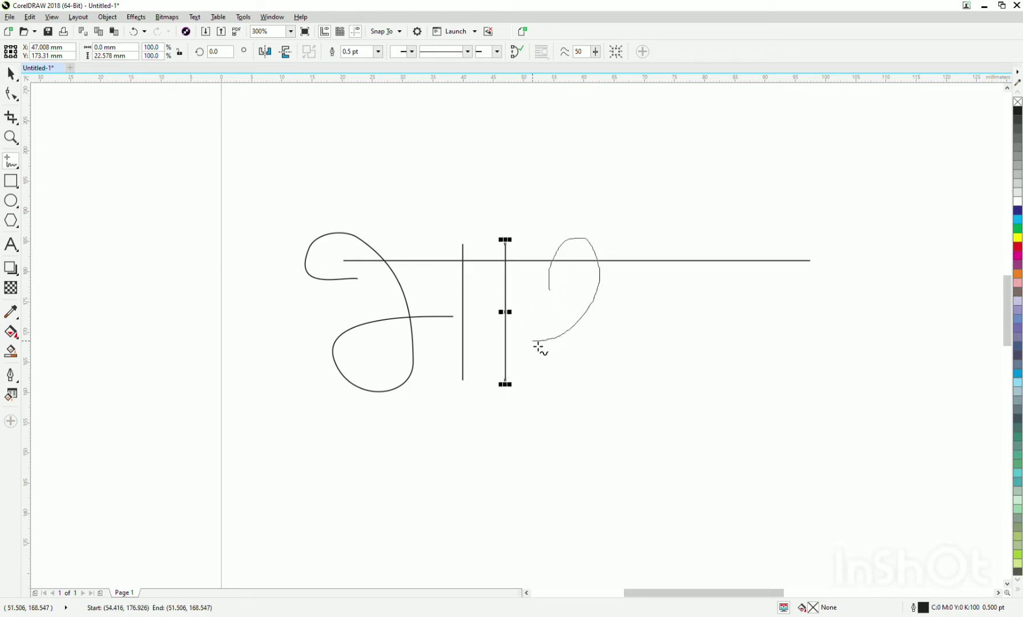
{"action": "left_click_drag", "start_coordinate": [537, 345], "coordinate": [644, 478]}
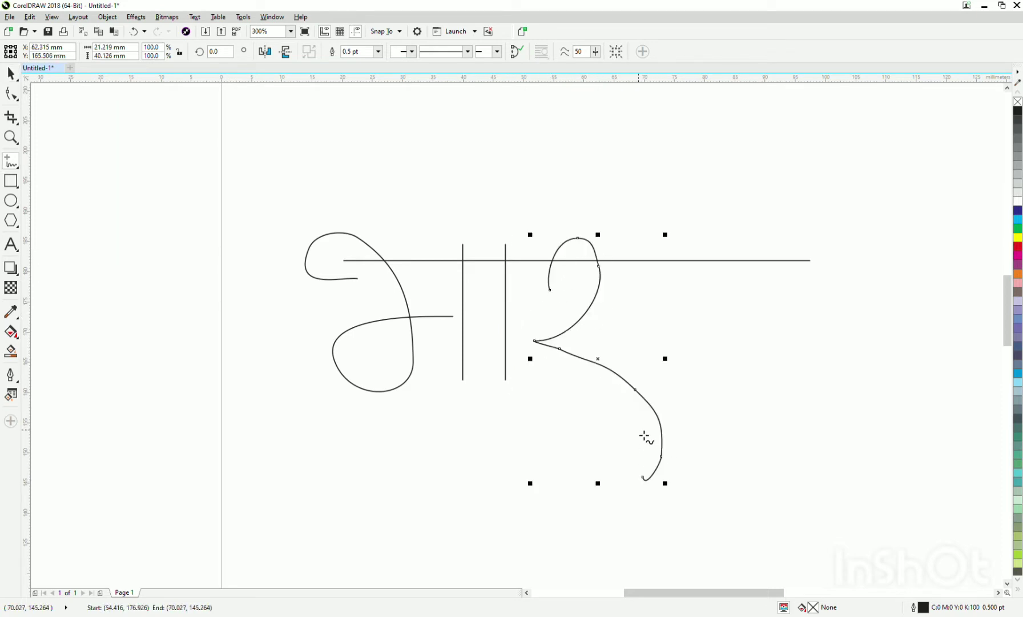
{"action": "key", "text": "space"}
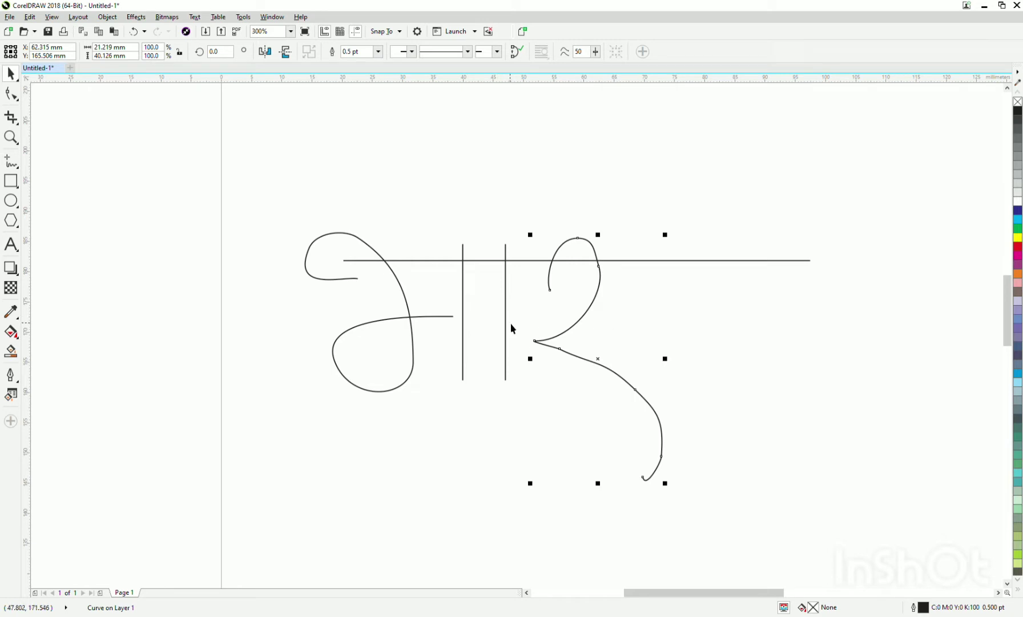
{"action": "mouse_move", "coordinate": [506, 323]}
{"action": "left_mouse_down"}
{"action": "mouse_move", "coordinate": [725, 330]}
{"action": "mouse_move", "coordinate": [699, 302]}
{"action": "mouse_move", "coordinate": [766, 455]}
{"action": "left_mouse_up"}
- Resume freehand drawing for the last letter, then deselect everything on the page
{"action": "key", "text": "F5"}
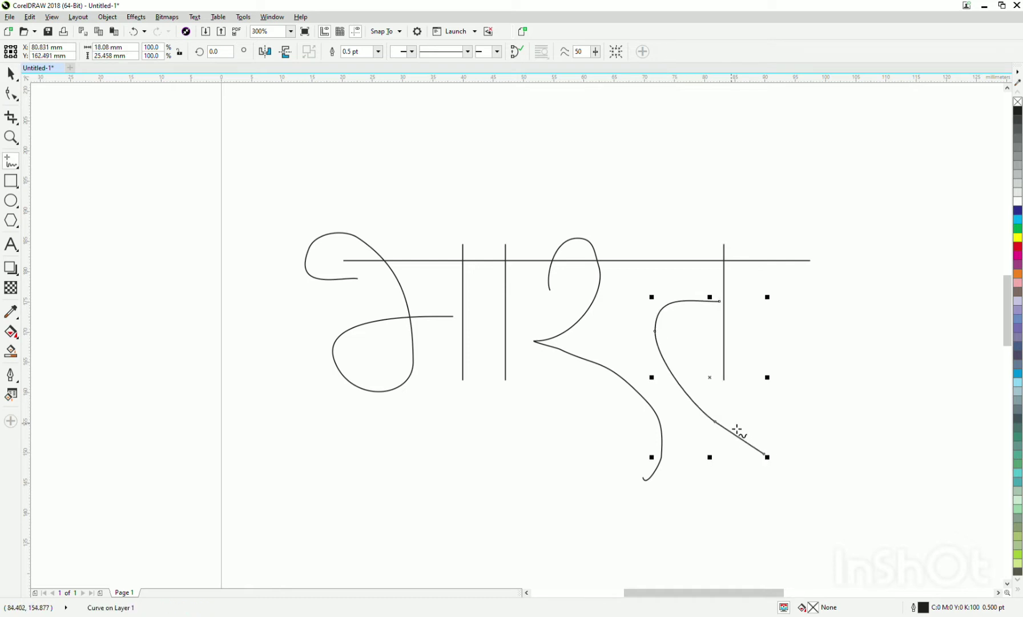
{"action": "scroll", "coordinate": [628, 350], "scroll_direction": "right", "scroll_amount": 2}
{"action": "scroll", "coordinate": [516, 354], "scroll_direction": "right", "scroll_amount": 2}
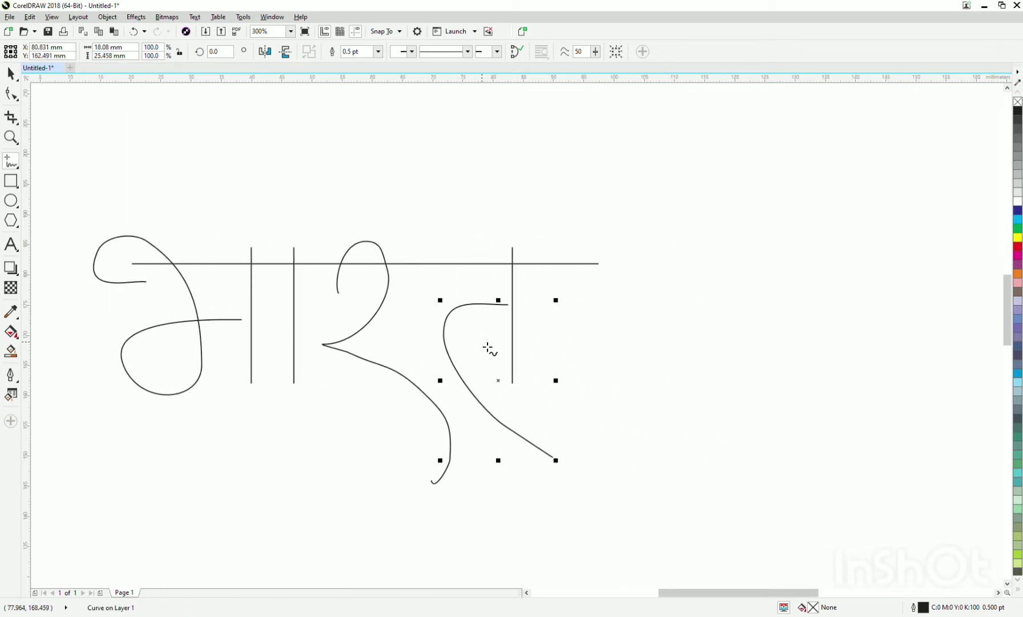
{"action": "key", "text": "space"}
{"action": "left_click", "coordinate": [175, 240]}
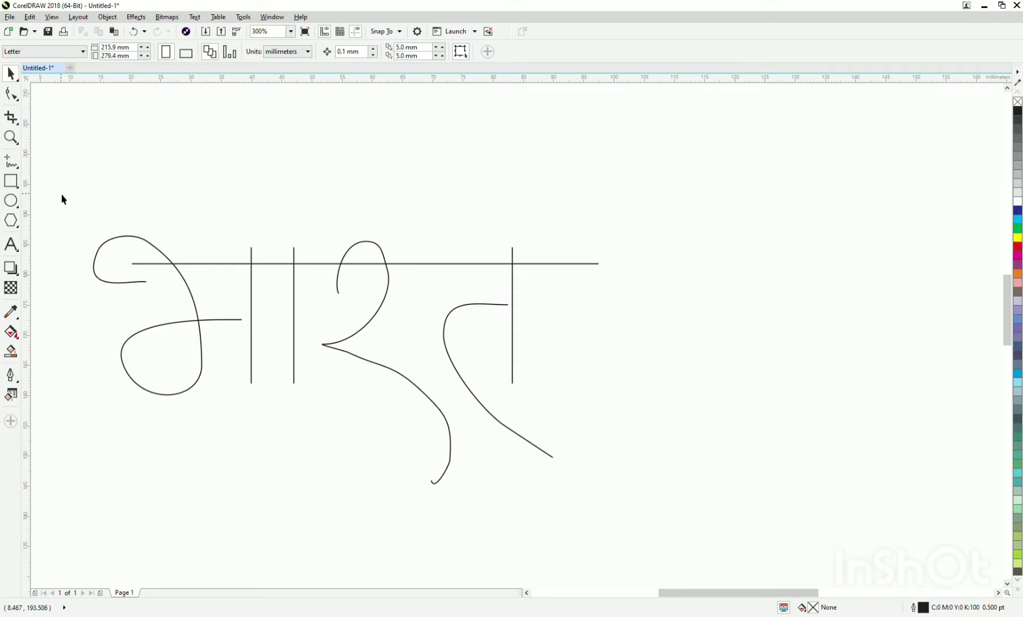
- Combine all seven strokes into one curve, shorten the headline and curl the short stroke into a hook
{"action": "left_click_drag", "start_coordinate": [617, 517], "coordinate": [619, 516]}
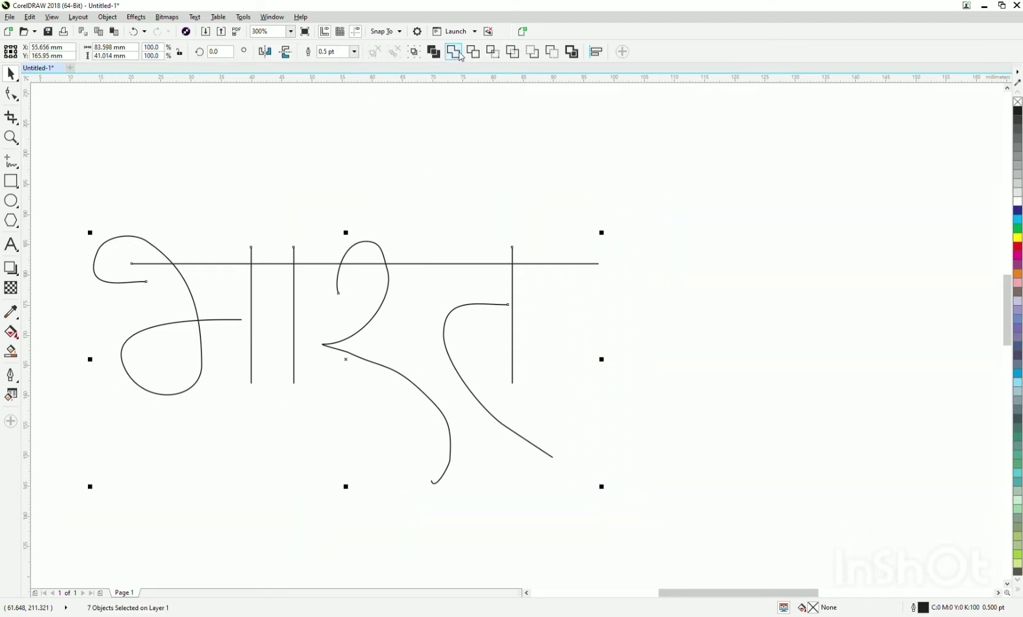
{"action": "key", "text": "ctrl+l"}
{"action": "left_click", "coordinate": [10, 94]}
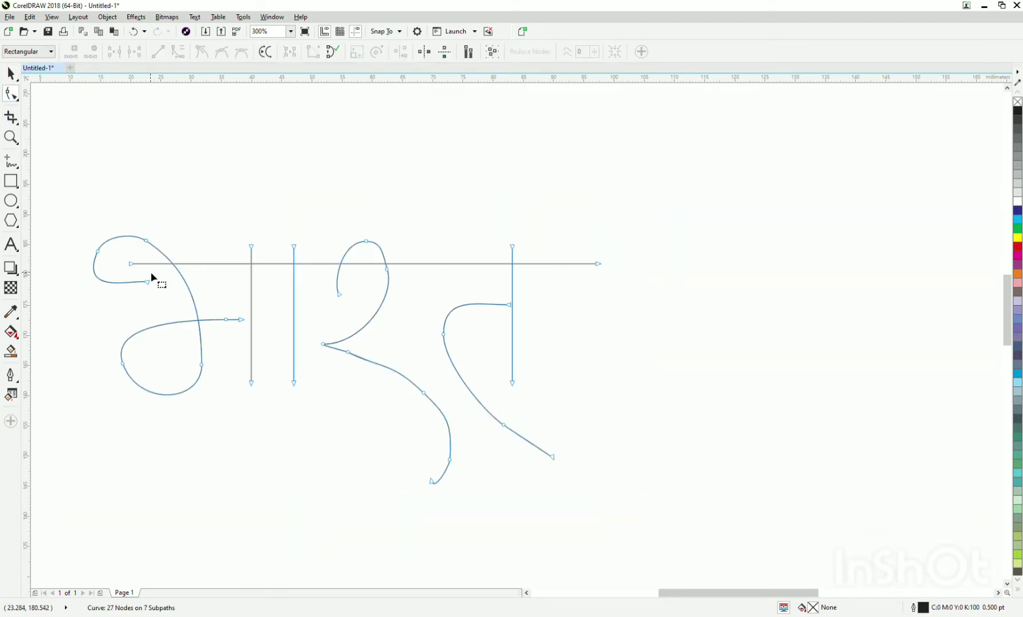
{"action": "left_click_drag", "start_coordinate": [130, 264], "coordinate": [202, 263]}
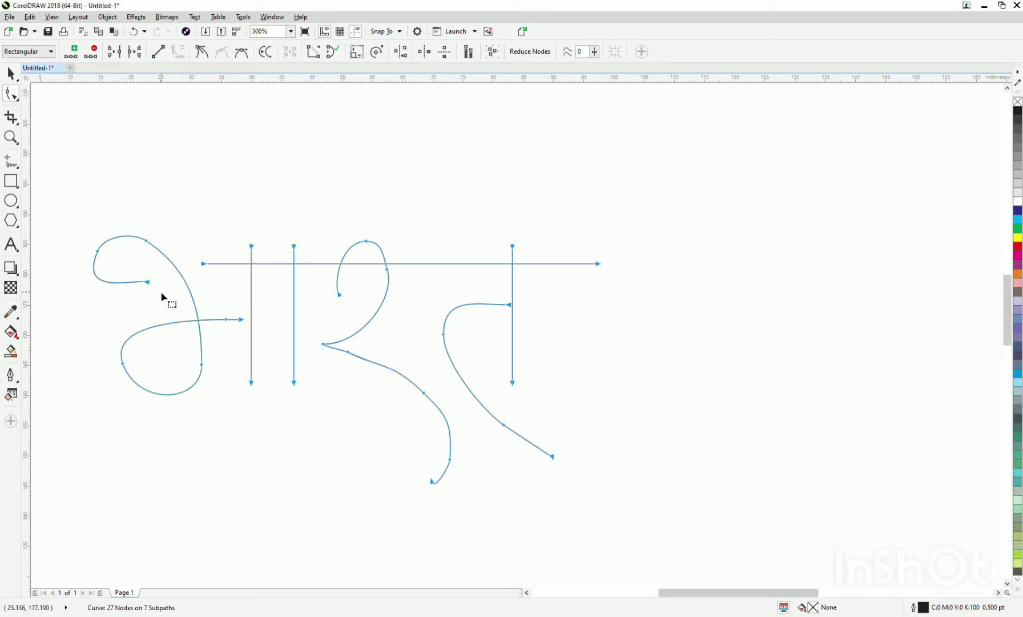
{"action": "scroll", "coordinate": [160, 305], "scroll_direction": "up", "scroll_amount": 3}
{"action": "scroll", "coordinate": [149, 294], "scroll_direction": "down", "scroll_amount": 1}
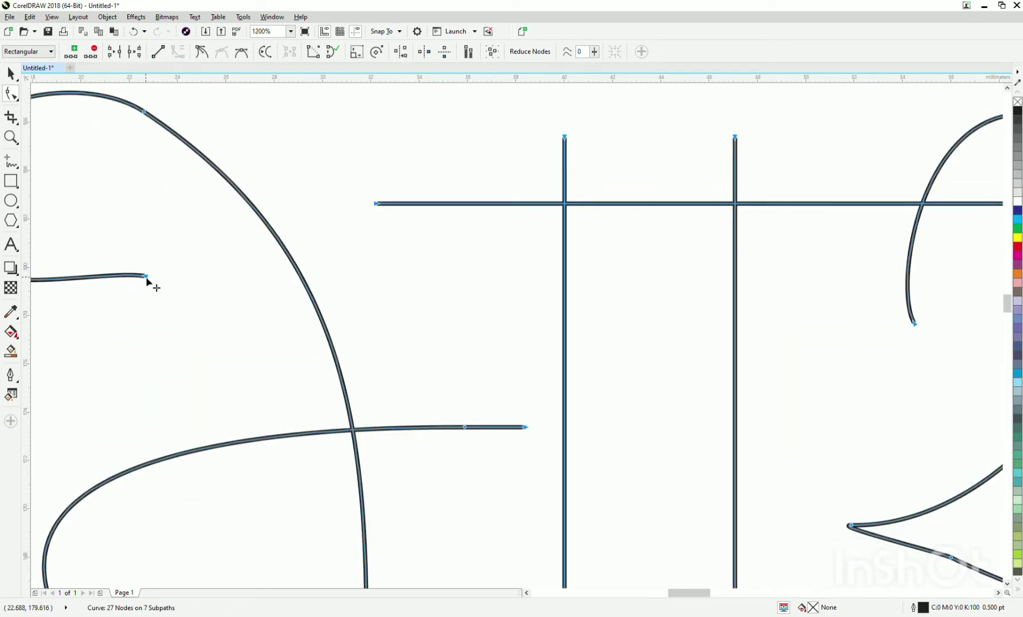
{"action": "mouse_move", "coordinate": [146, 276]}
{"action": "left_mouse_down"}
{"action": "mouse_move", "coordinate": [153, 260]}
{"action": "mouse_move", "coordinate": [160, 322]}
{"action": "left_mouse_up"}
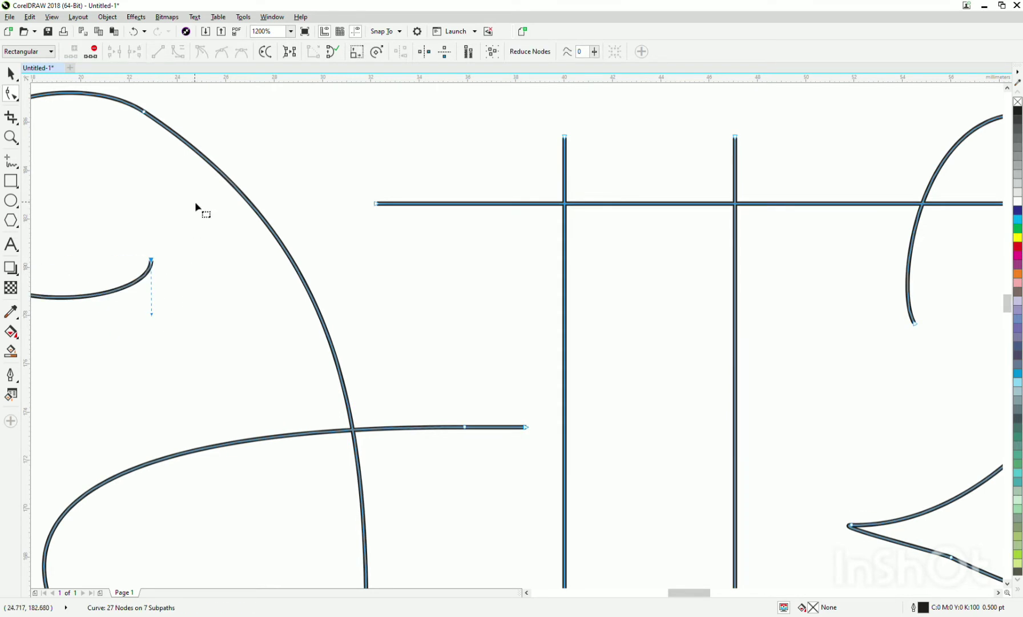
{"action": "scroll", "coordinate": [214, 215], "scroll_direction": "down", "scroll_amount": 2}
- Reshape the first letter's upper curve and extend its crossbar to meet the stem
{"action": "left_click_drag", "start_coordinate": [213, 215], "coordinate": [286, 228]}
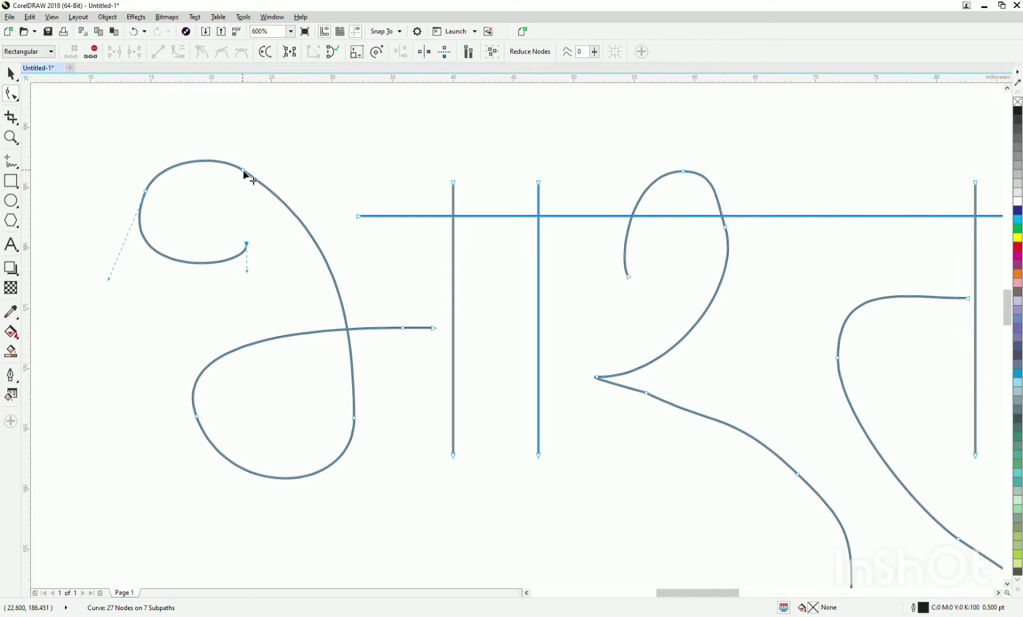
{"action": "left_click_drag", "start_coordinate": [247, 175], "coordinate": [267, 174]}
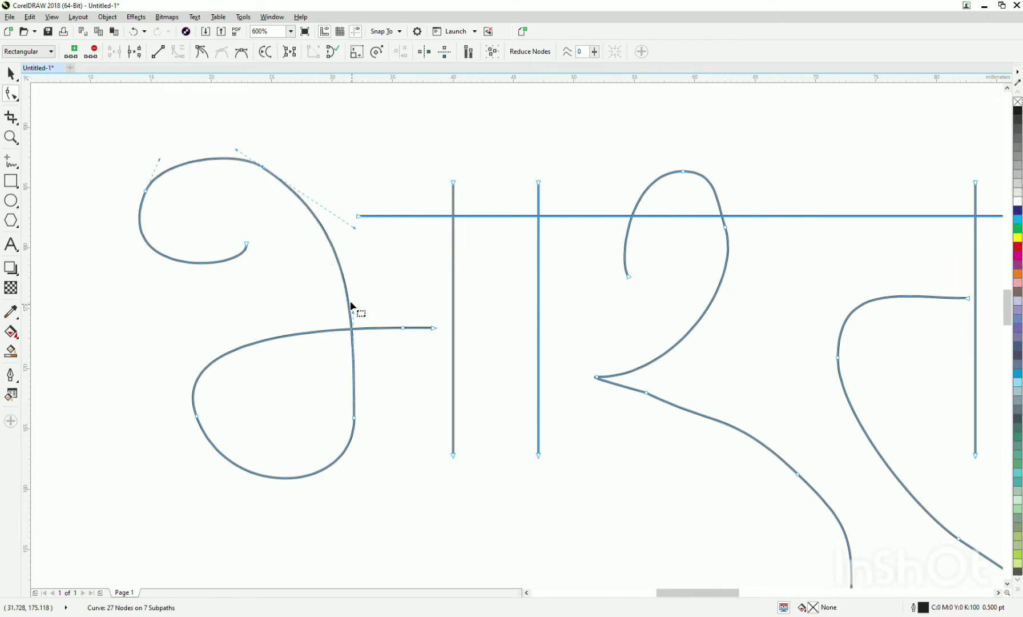
{"action": "key", "text": "Delete"}
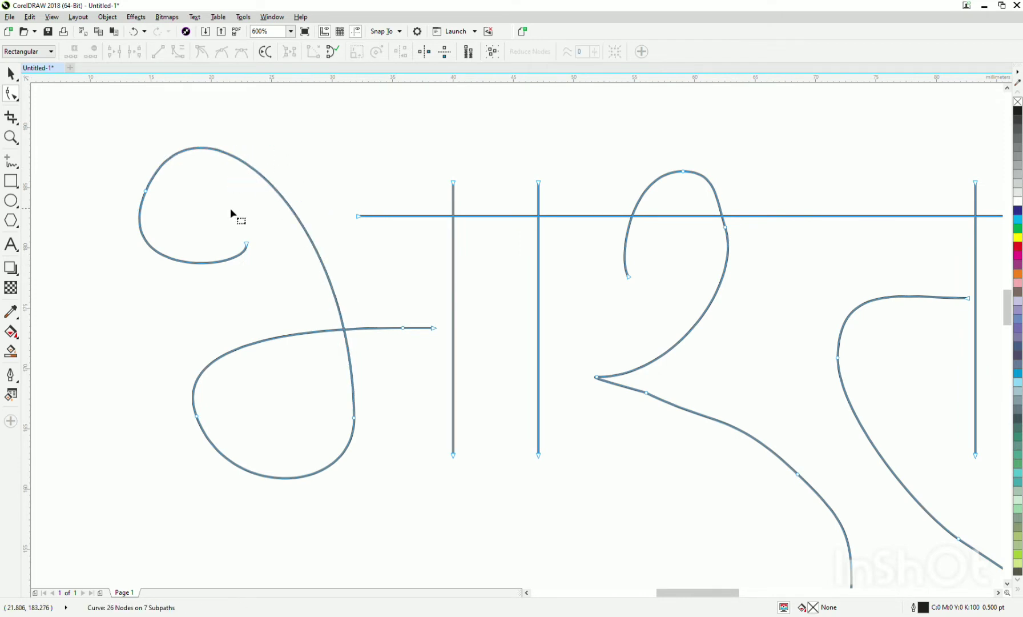
{"action": "double_click", "coordinate": [300, 201]}
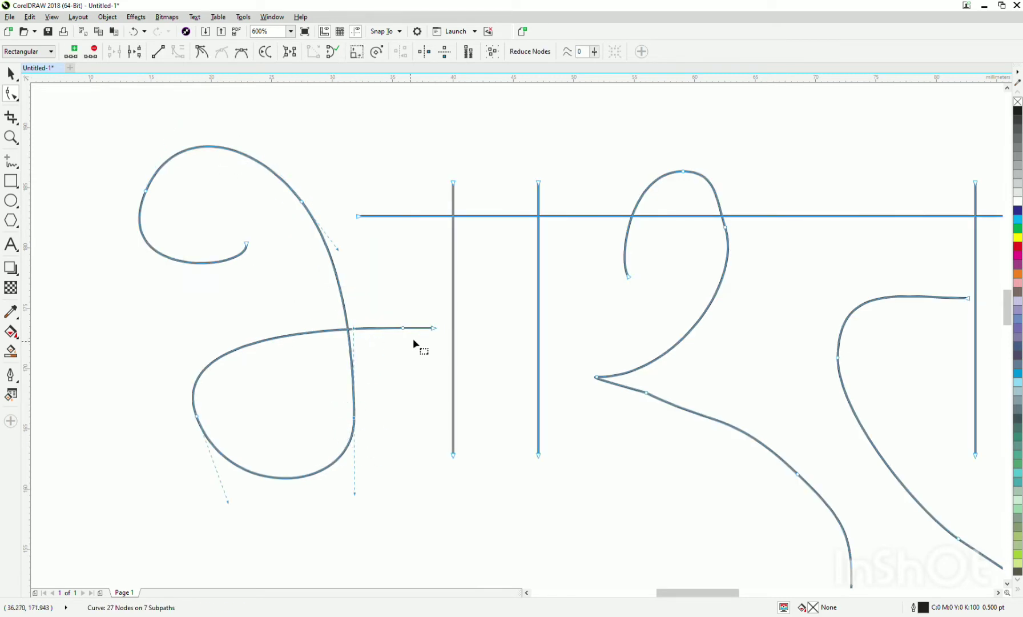
{"action": "left_click_drag", "start_coordinate": [436, 335], "coordinate": [454, 336]}
{"action": "left_click", "coordinate": [423, 325]}
{"action": "key", "text": "Delete"}
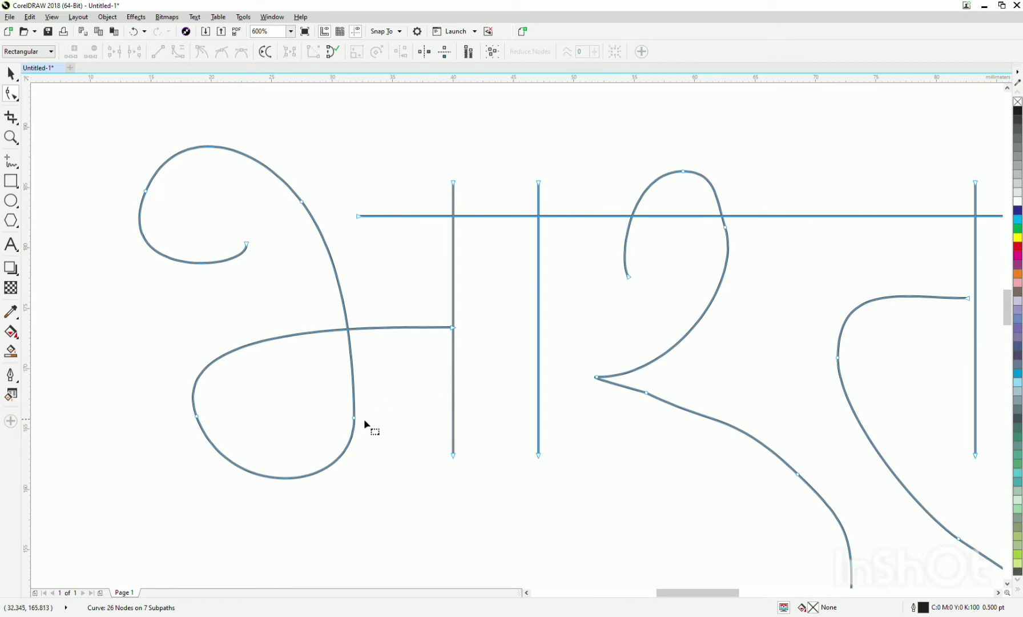
{"action": "left_click_drag", "start_coordinate": [512, 343], "coordinate": [406, 361]}
- Delete nodes on the third letter's curve, removing the hooked end of its tail
{"action": "scroll", "coordinate": [525, 285], "scroll_direction": "down", "scroll_amount": 2}
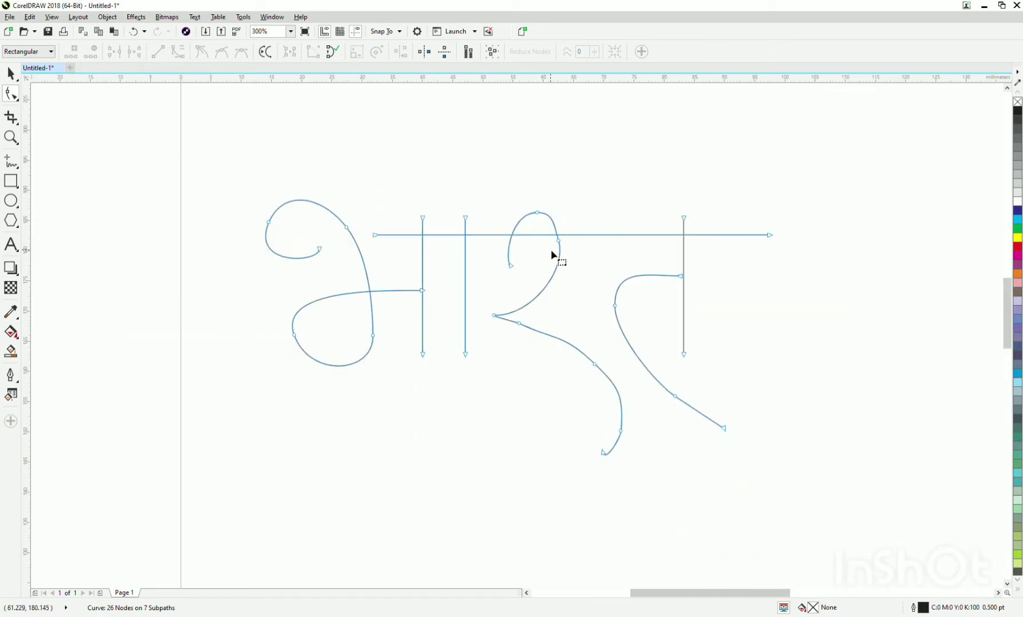
{"action": "left_click_drag", "start_coordinate": [569, 241], "coordinate": [555, 269]}
{"action": "key", "text": "ctrl+z"}
{"action": "left_click_drag", "start_coordinate": [577, 229], "coordinate": [544, 262]}
{"action": "key", "text": "Delete"}
{"action": "scroll", "coordinate": [610, 398], "scroll_direction": "up", "scroll_amount": 2}
{"action": "left_click", "coordinate": [608, 336]}
{"action": "key", "text": "Delete"}
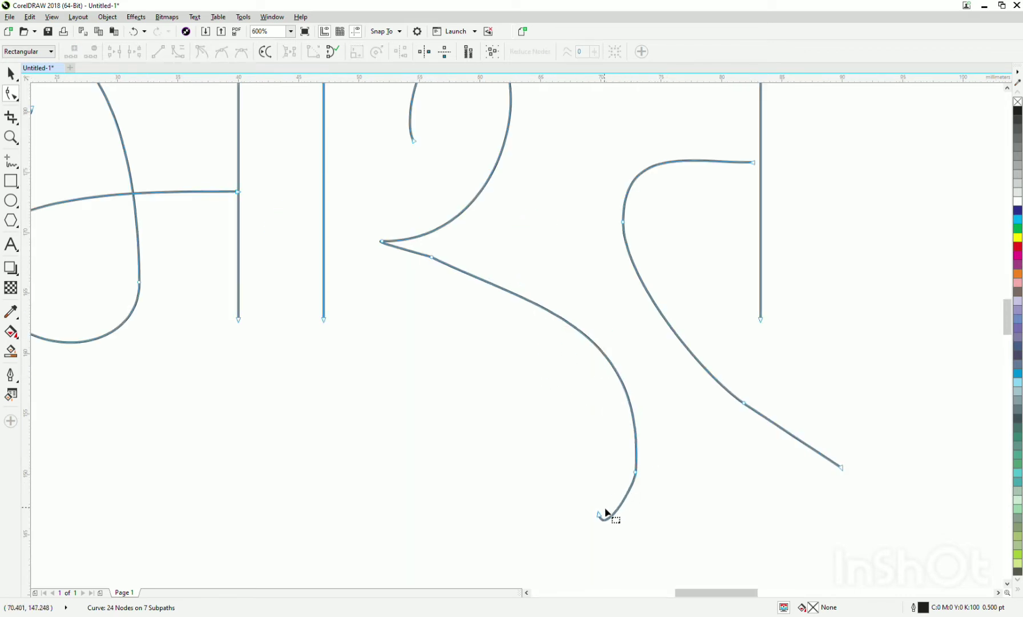
{"action": "key", "text": "Delete"}
{"action": "scroll", "coordinate": [630, 500], "scroll_direction": "down", "scroll_amount": 2}
{"action": "scroll", "coordinate": [635, 393], "scroll_direction": "down", "scroll_amount": 2}
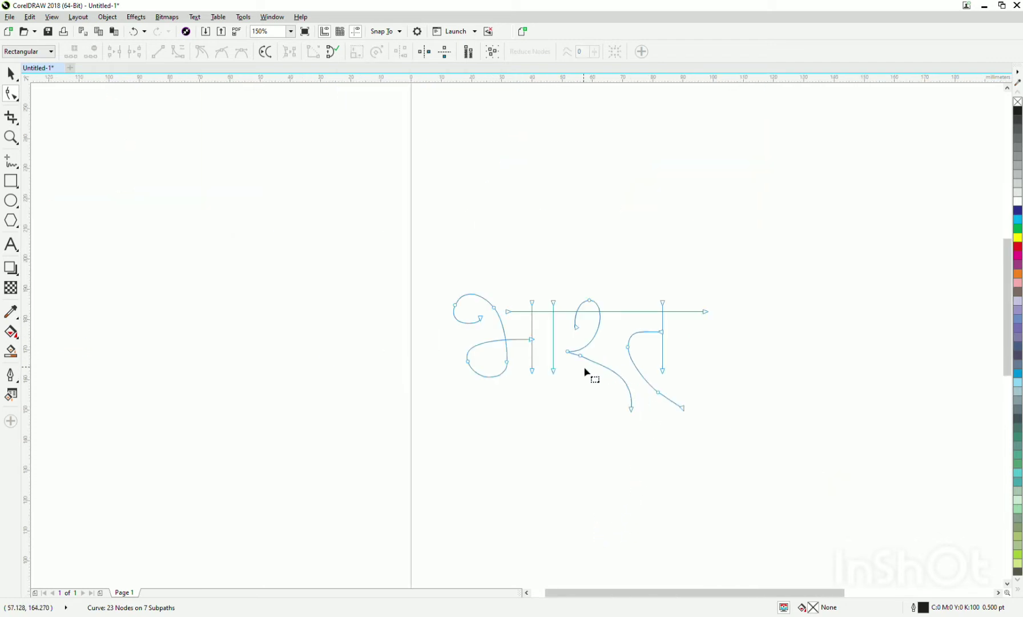
{"action": "scroll", "coordinate": [590, 372], "scroll_direction": "up", "scroll_amount": 4}
{"action": "key", "text": "Delete"}
{"action": "scroll", "coordinate": [679, 360], "scroll_direction": "down", "scroll_amount": 4}
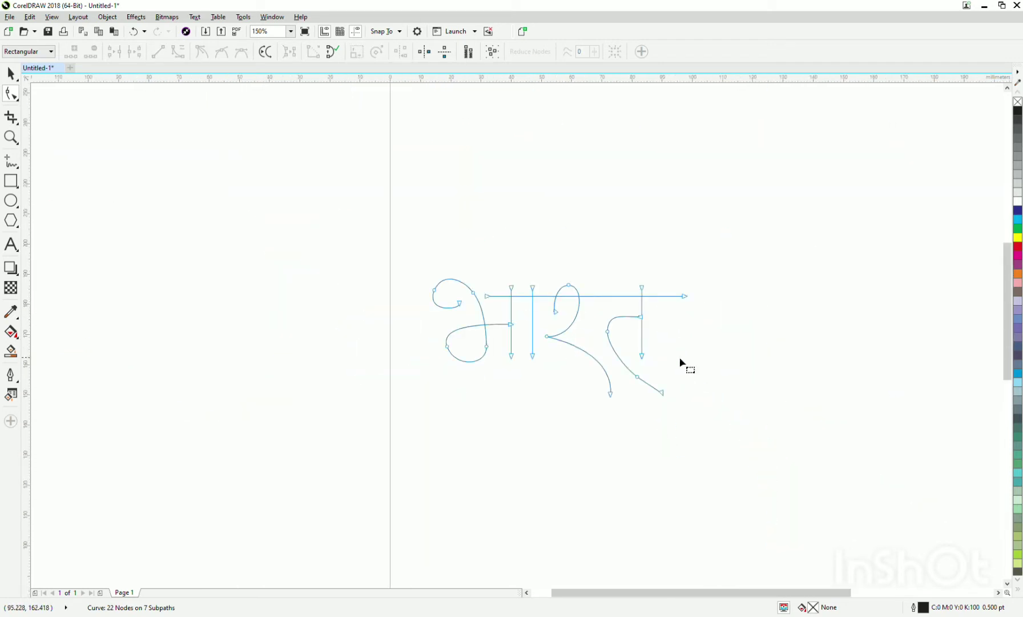
{"action": "scroll", "coordinate": [483, 351], "scroll_direction": "up", "scroll_amount": 4}
- Reshape the last letter's top curve and remove a node from its tail
{"action": "left_click_drag", "start_coordinate": [471, 294], "coordinate": [474, 312]}
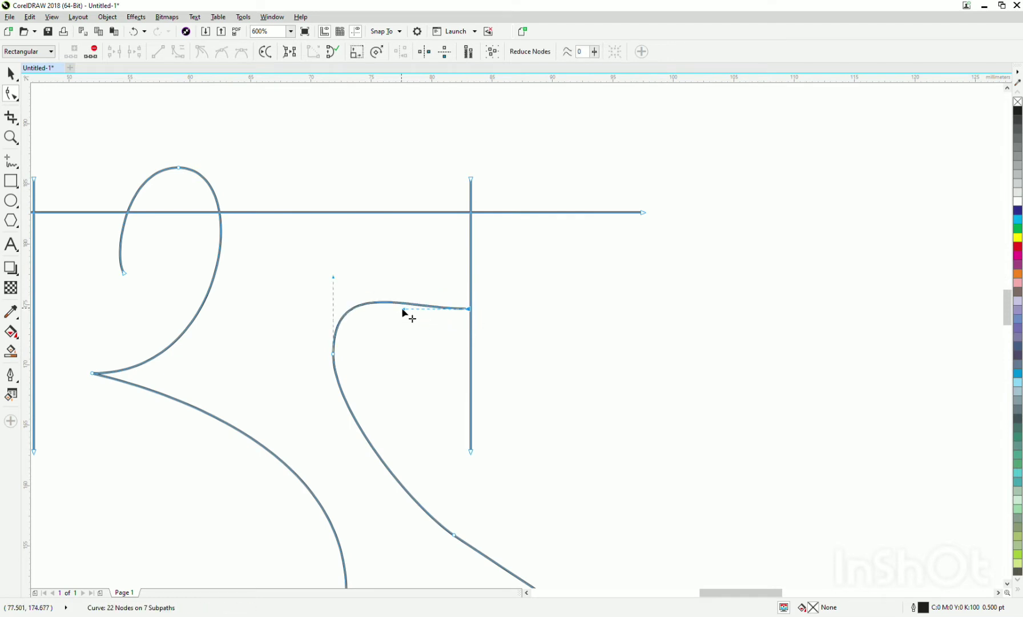
{"action": "left_click_drag", "start_coordinate": [402, 310], "coordinate": [410, 286]}
{"action": "scroll", "coordinate": [405, 347], "scroll_direction": "down", "scroll_amount": 2}
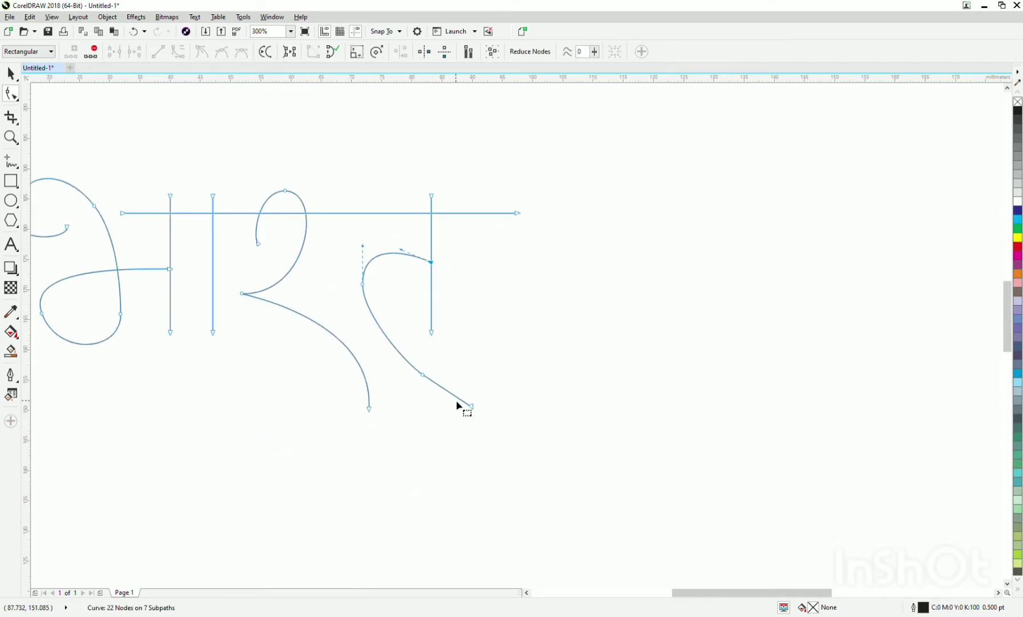
{"action": "double_click", "coordinate": [423, 374]}
{"action": "scroll", "coordinate": [456, 405], "scroll_direction": "up", "scroll_amount": 6}
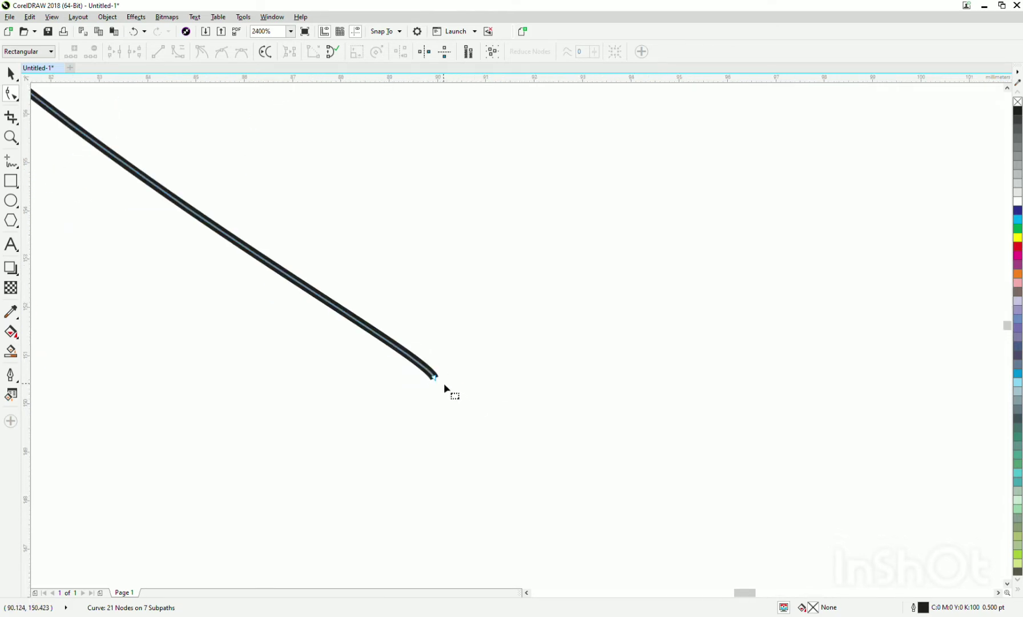
- Pull the final stroke's end down into a smooth tail curving below the word
{"action": "left_click_drag", "start_coordinate": [435, 377], "coordinate": [420, 442]}
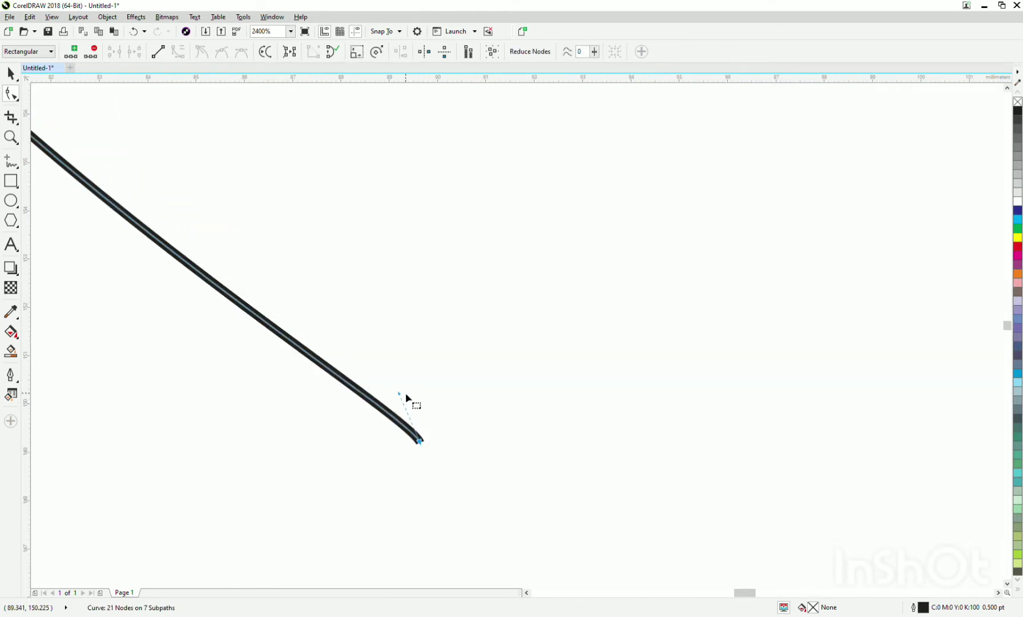
{"action": "left_click_drag", "start_coordinate": [400, 394], "coordinate": [506, 295]}
{"action": "scroll", "coordinate": [392, 303], "scroll_direction": "down", "scroll_amount": 3}
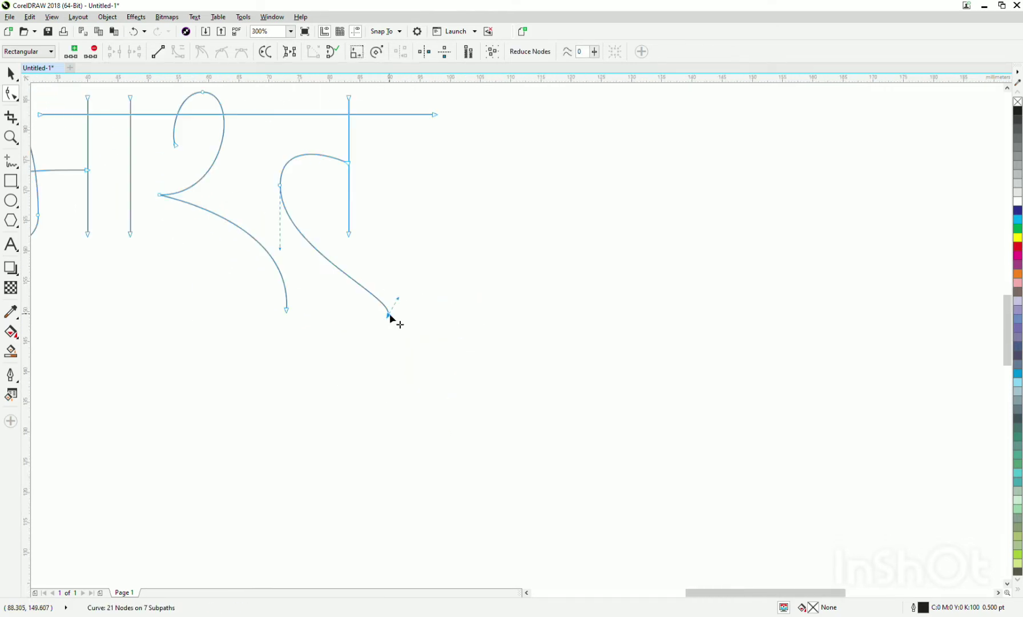
{"action": "left_click_drag", "start_coordinate": [400, 298], "coordinate": [410, 254]}
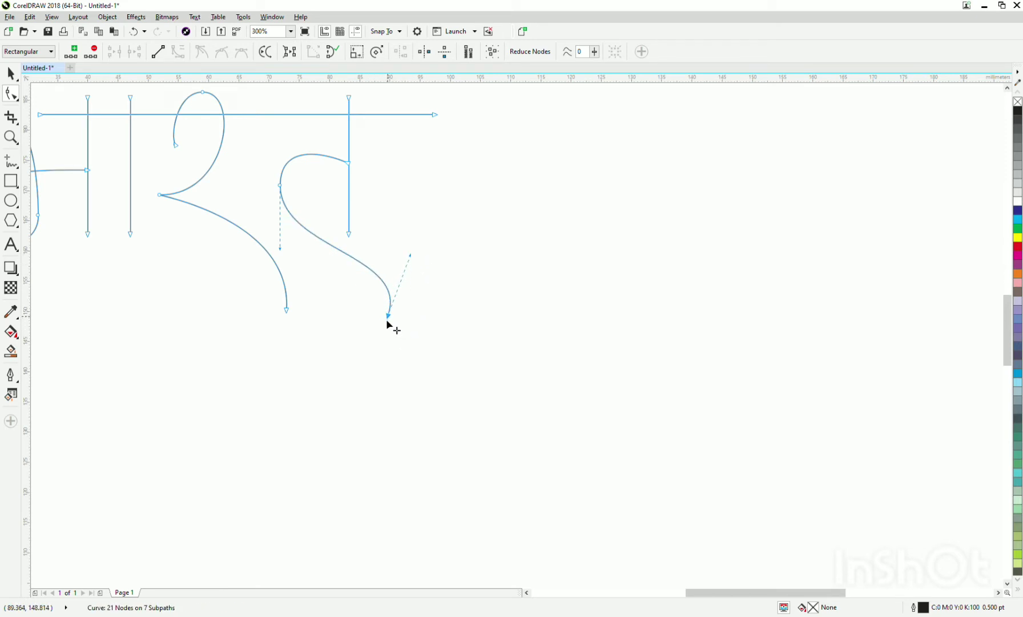
{"action": "left_click_drag", "start_coordinate": [388, 318], "coordinate": [371, 331]}
{"action": "scroll", "coordinate": [368, 292], "scroll_direction": "down", "scroll_amount": 1}
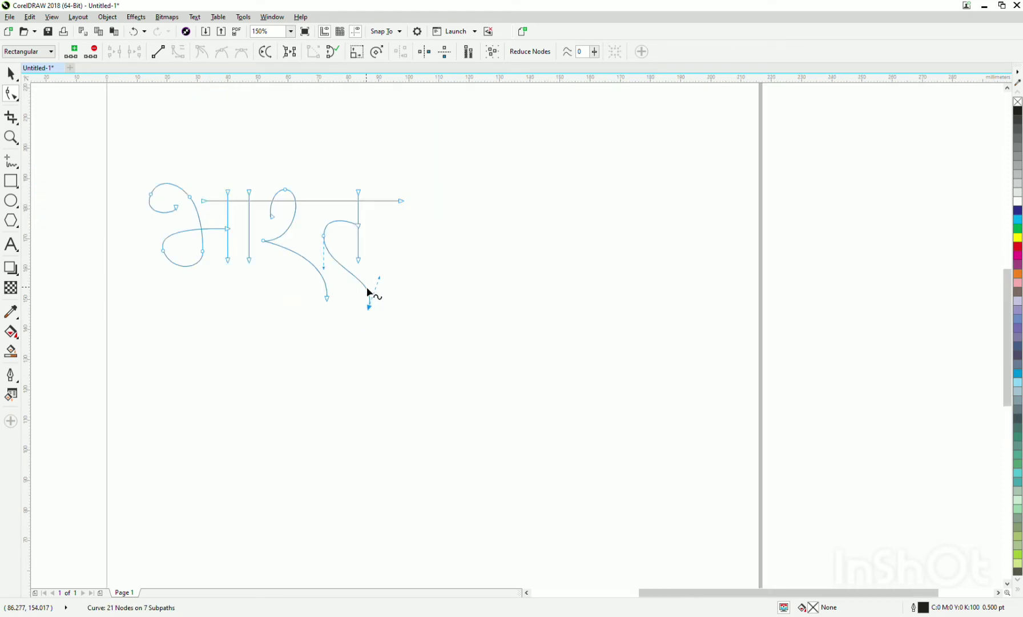
{"action": "scroll", "coordinate": [409, 261], "scroll_direction": "up", "scroll_amount": 1}
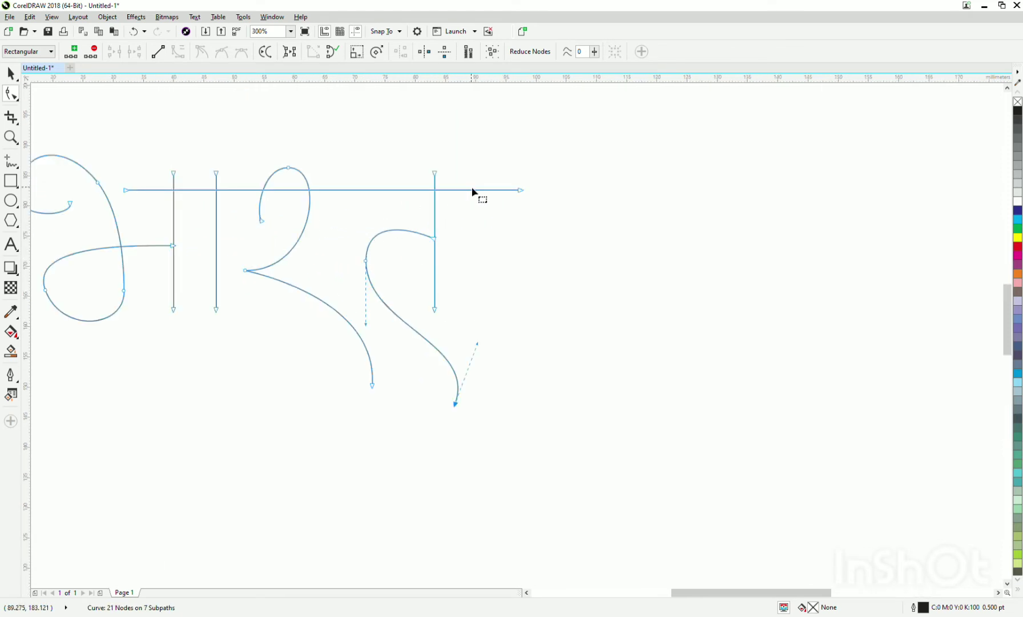
{"action": "key", "text": "space"}
- Split the header into a short line over the first letter and a stretched copy further right
{"action": "key", "text": "ctrl+a"}
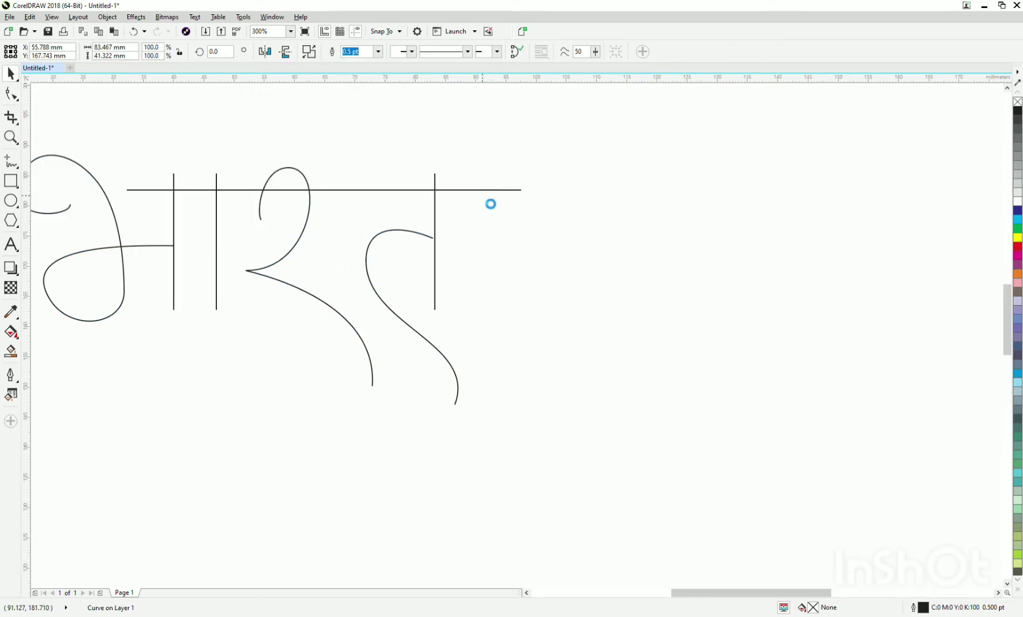
{"action": "left_click", "coordinate": [502, 204]}
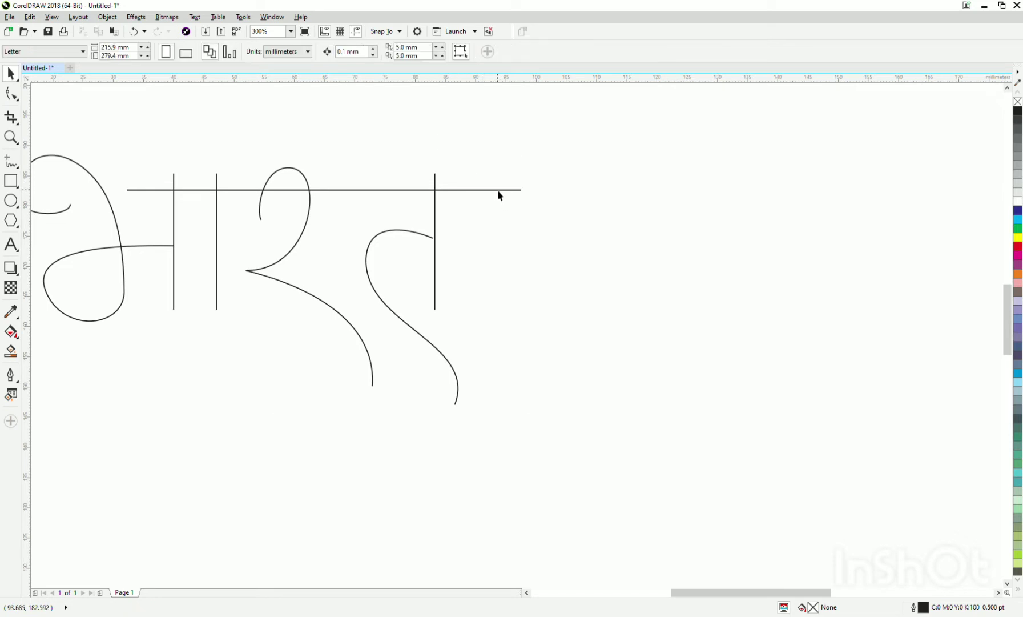
{"action": "left_click", "coordinate": [504, 190]}
{"action": "left_click_drag", "start_coordinate": [526, 190], "coordinate": [252, 209]}
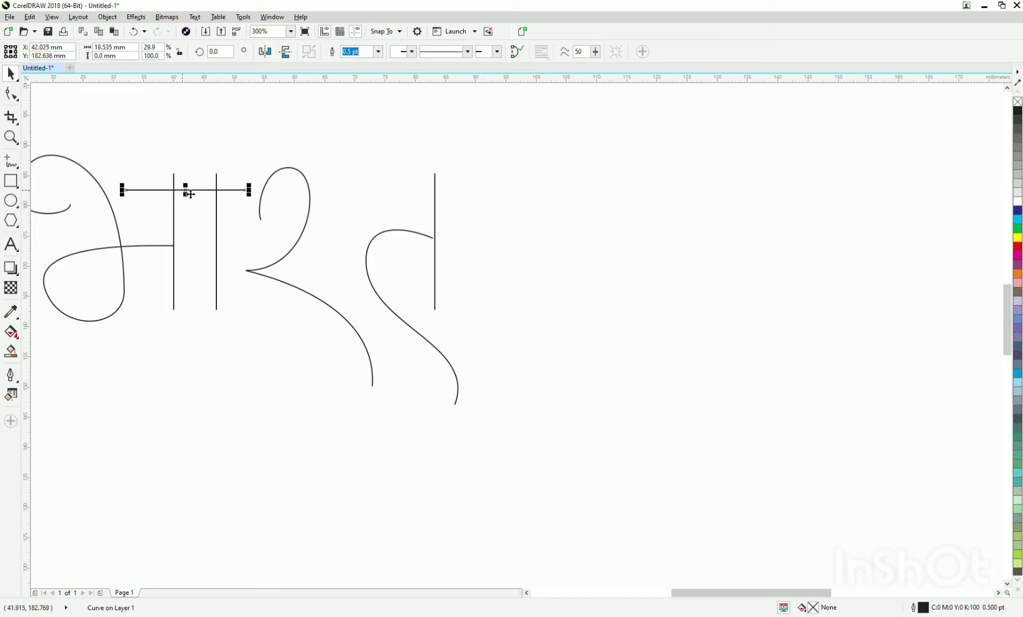
{"action": "left_click_drag", "start_coordinate": [189, 194], "coordinate": [387, 219]}
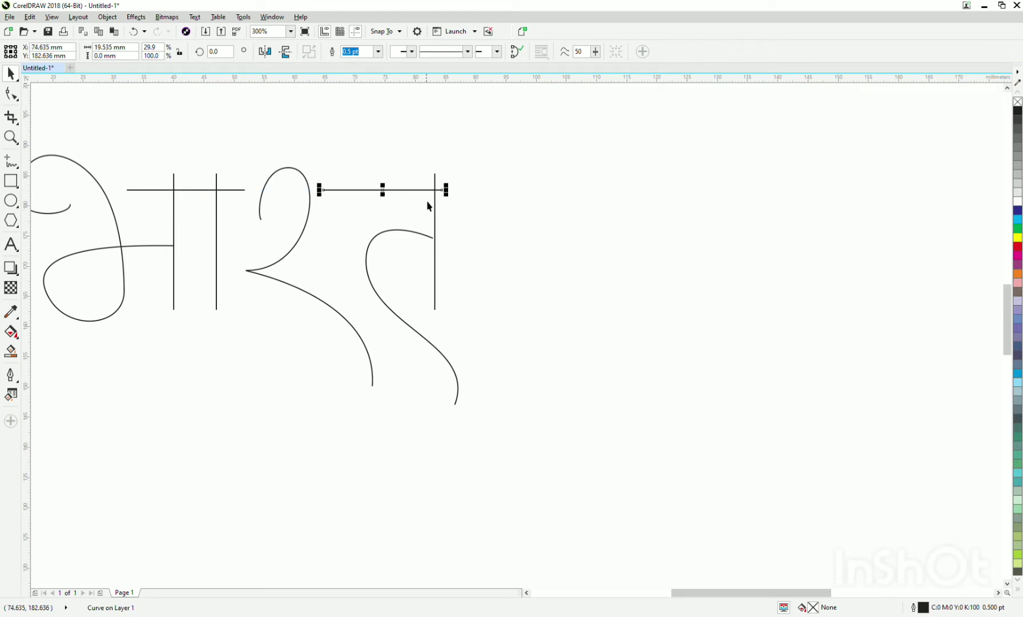
{"action": "left_click_drag", "start_coordinate": [454, 196], "coordinate": [521, 197]}
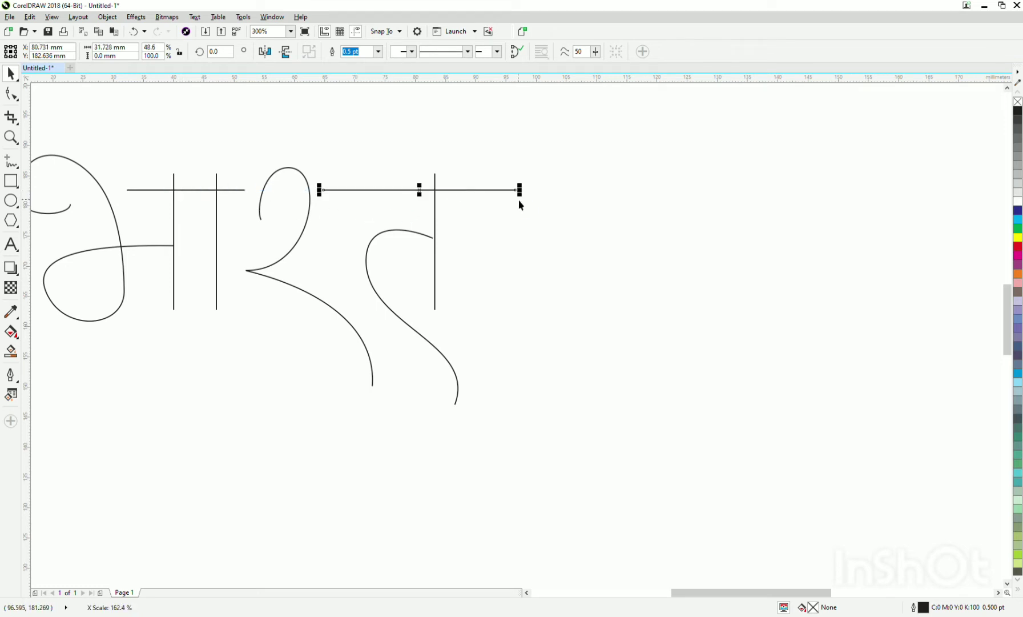
- Select the last letter's bar and curve and nudge it slightly left to hug its stem
{"action": "scroll", "coordinate": [436, 209], "scroll_direction": "down", "scroll_amount": 1}
{"action": "left_click_drag", "start_coordinate": [186, 159], "coordinate": [592, 379]}
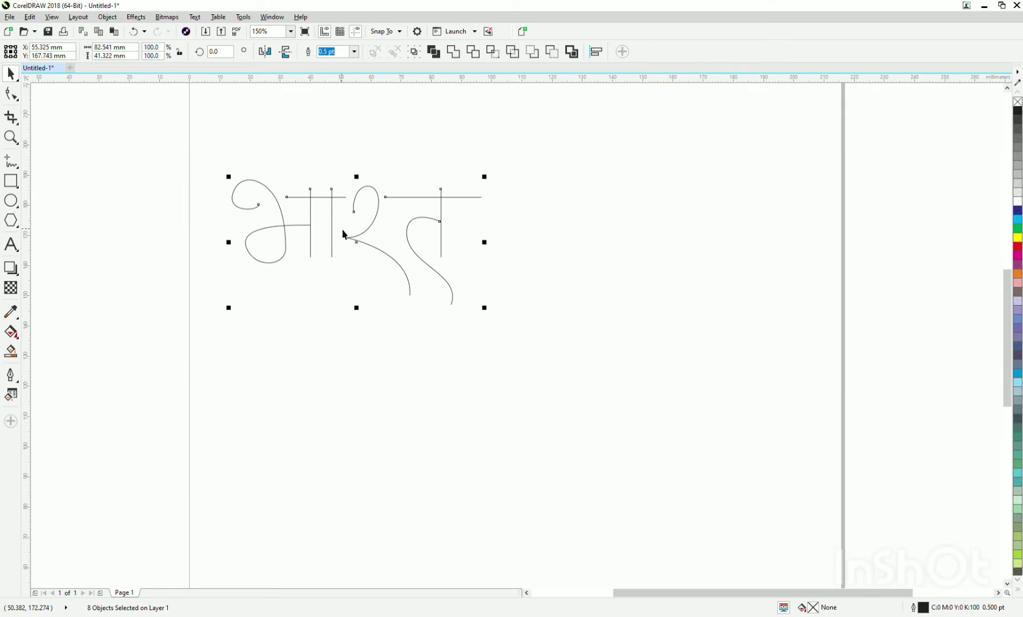
{"action": "scroll", "coordinate": [370, 232], "scroll_direction": "up", "scroll_amount": 1}
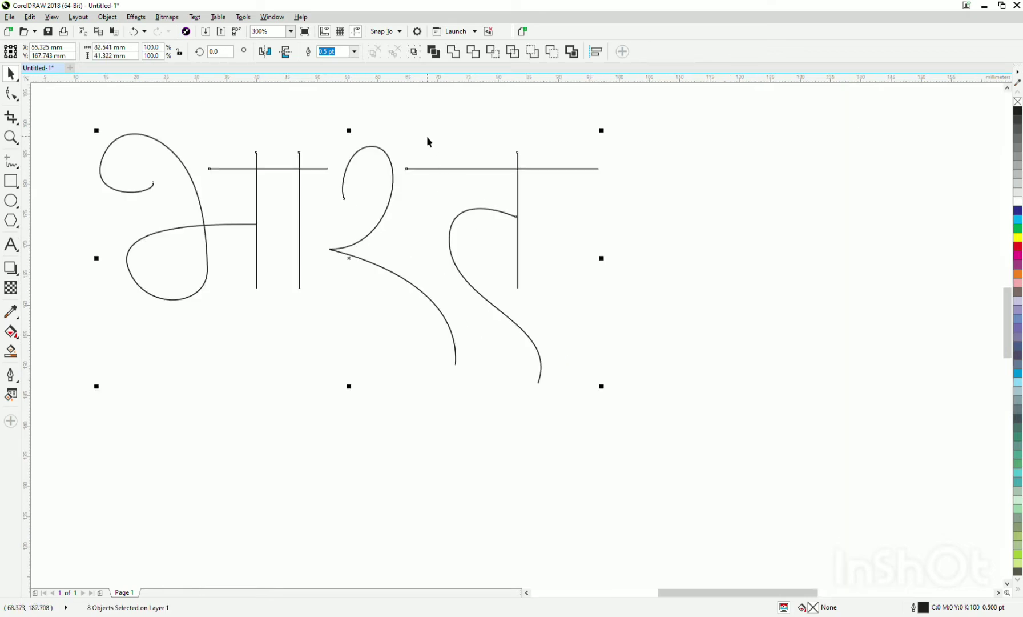
{"action": "left_click_drag", "start_coordinate": [425, 132], "coordinate": [558, 292]}
{"action": "left_click_drag", "start_coordinate": [608, 405], "coordinate": [590, 399]}
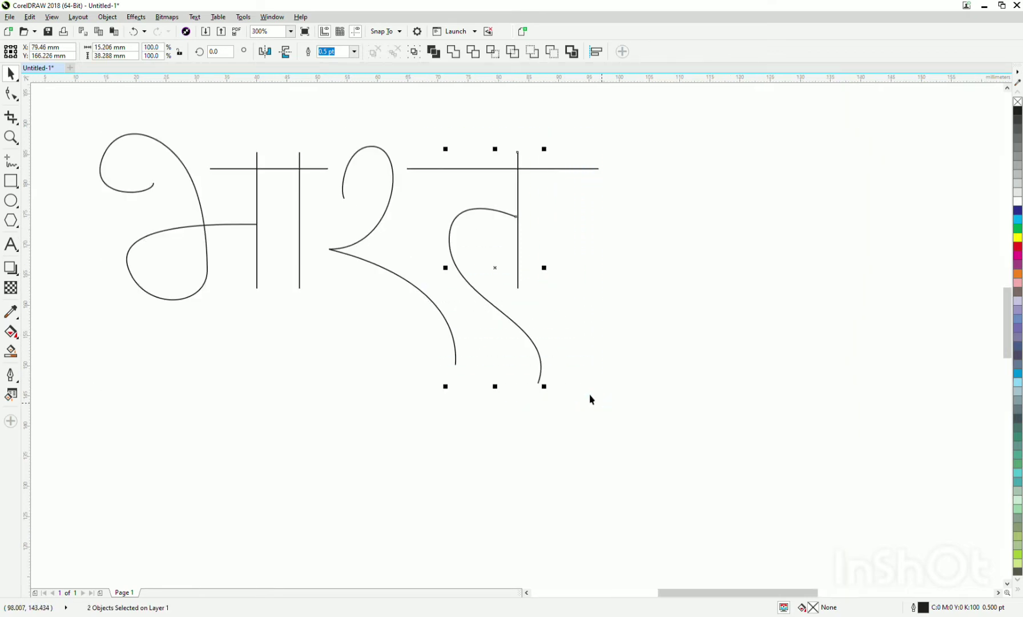
{"action": "left_click_drag", "start_coordinate": [500, 279], "coordinate": [484, 275]}
- Combine all the word's strokes into one curve and drag a copy to the right
{"action": "scroll", "coordinate": [484, 274], "scroll_direction": "down", "scroll_amount": 2}
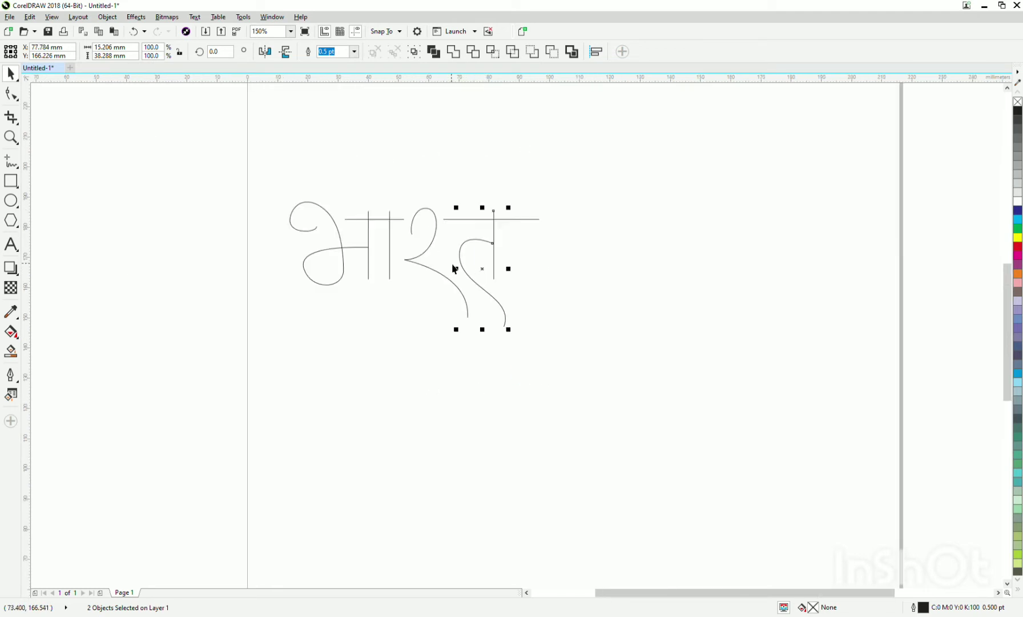
{"action": "left_click_drag", "start_coordinate": [211, 168], "coordinate": [627, 379]}
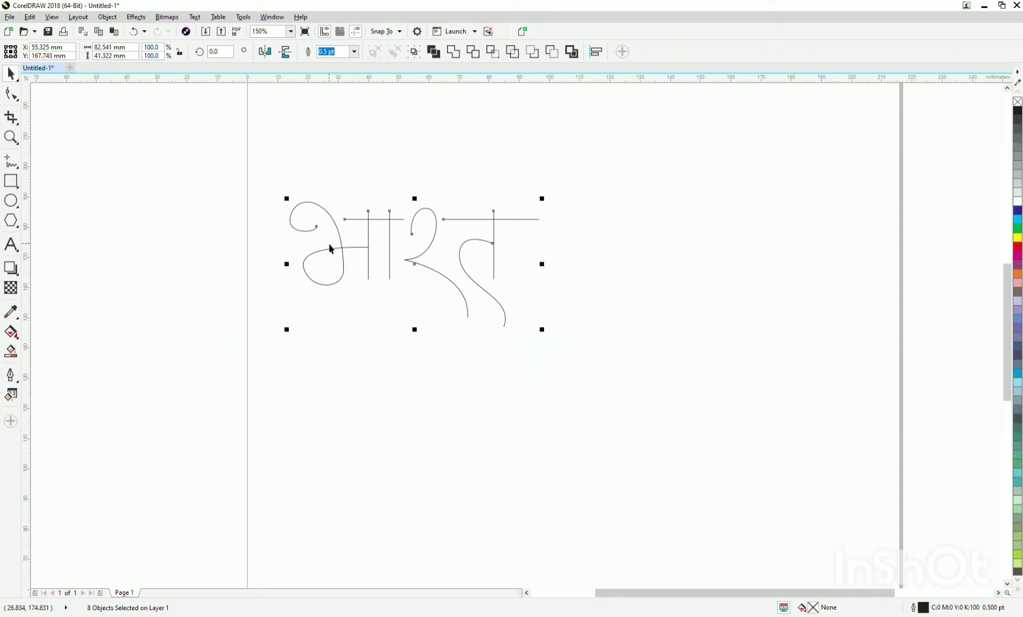
{"action": "scroll", "coordinate": [330, 248], "scroll_direction": "up", "scroll_amount": 2}
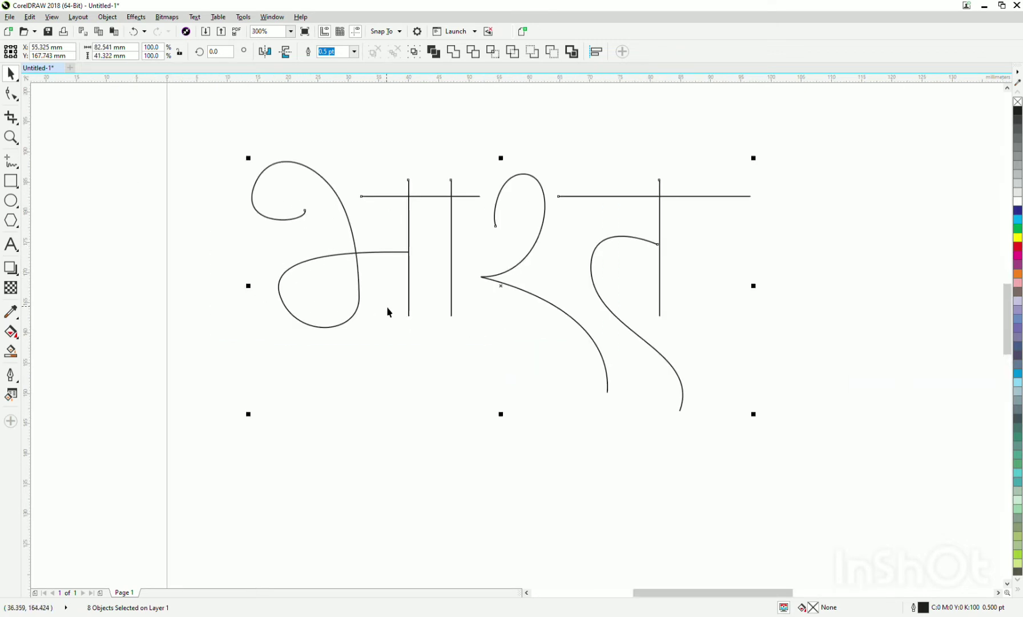
{"action": "left_click", "coordinate": [454, 51]}
{"action": "scroll", "coordinate": [520, 245], "scroll_direction": "down", "scroll_amount": 2}
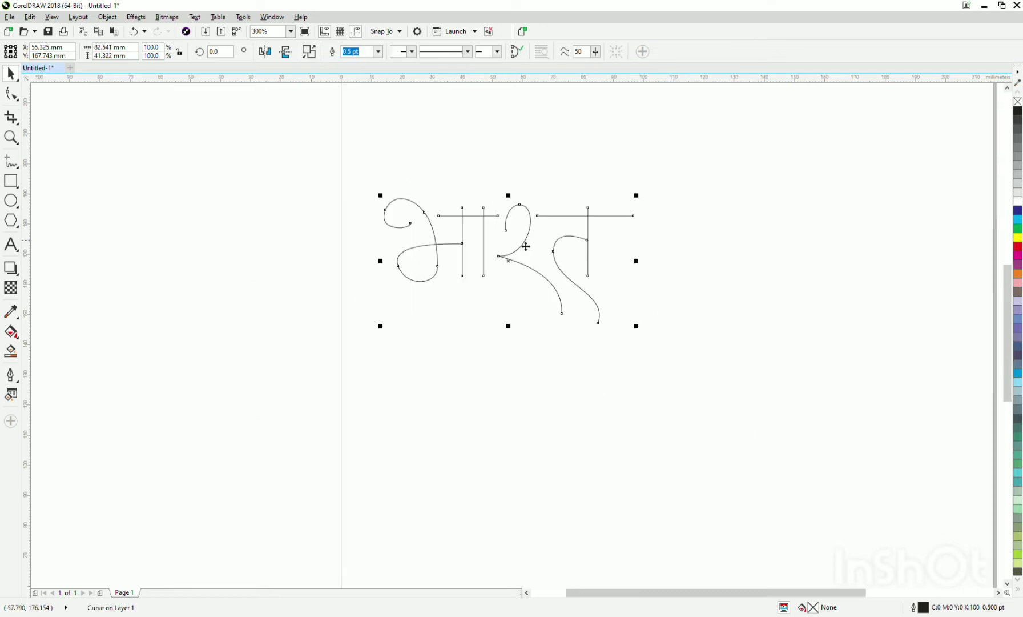
{"action": "left_click_drag", "start_coordinate": [331, 268], "coordinate": [577, 279]}
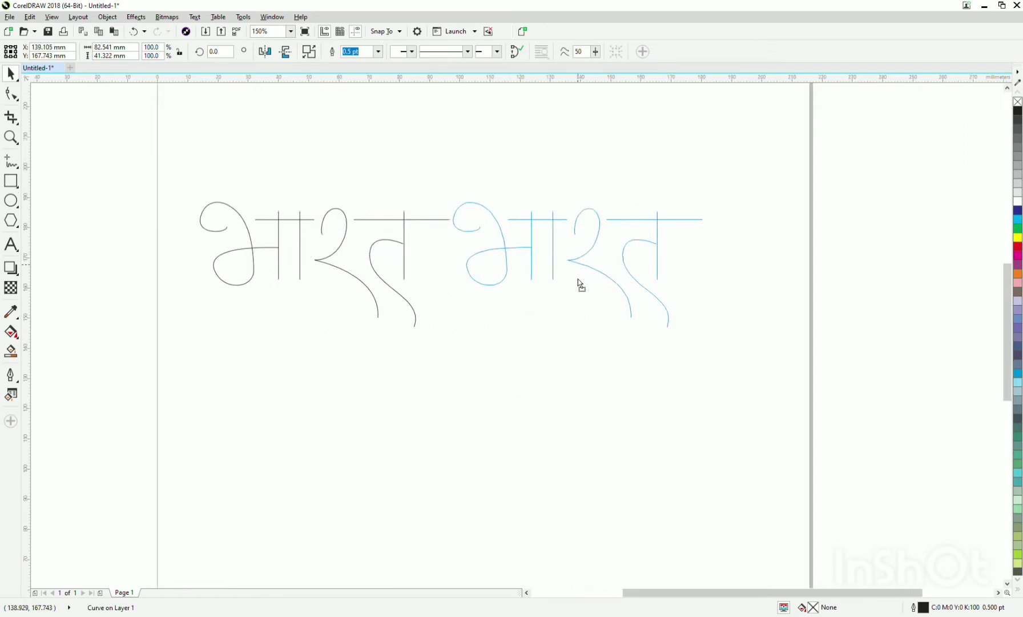
- On the copy, open the first letter's loop and pull it into one tall arc
{"action": "scroll", "coordinate": [579, 279], "scroll_direction": "up", "scroll_amount": 2}
{"action": "left_click_drag", "start_coordinate": [527, 237], "coordinate": [448, 287]}
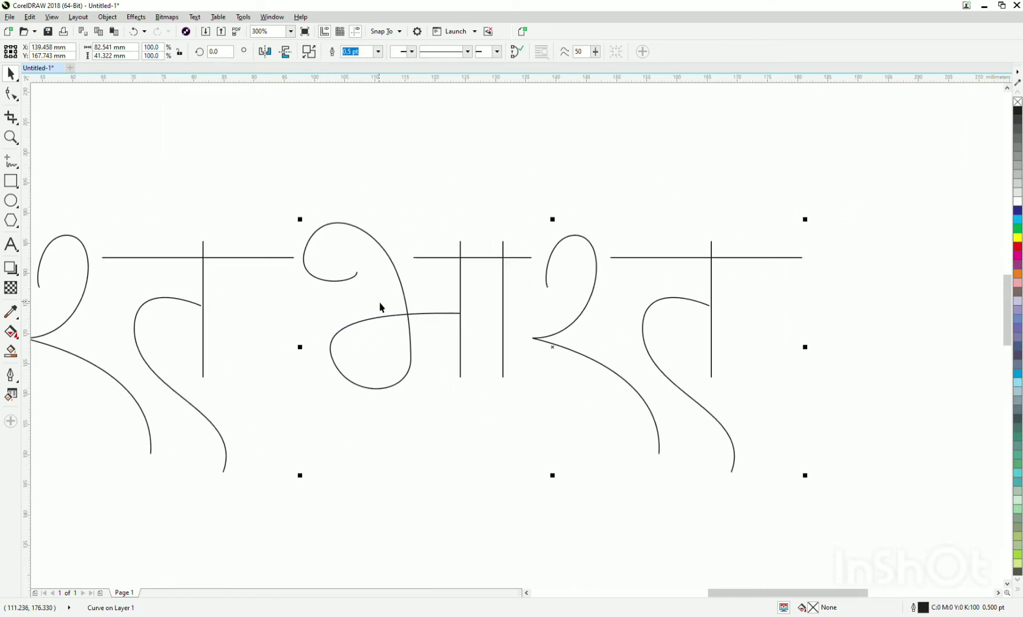
{"action": "left_click", "coordinate": [11, 94]}
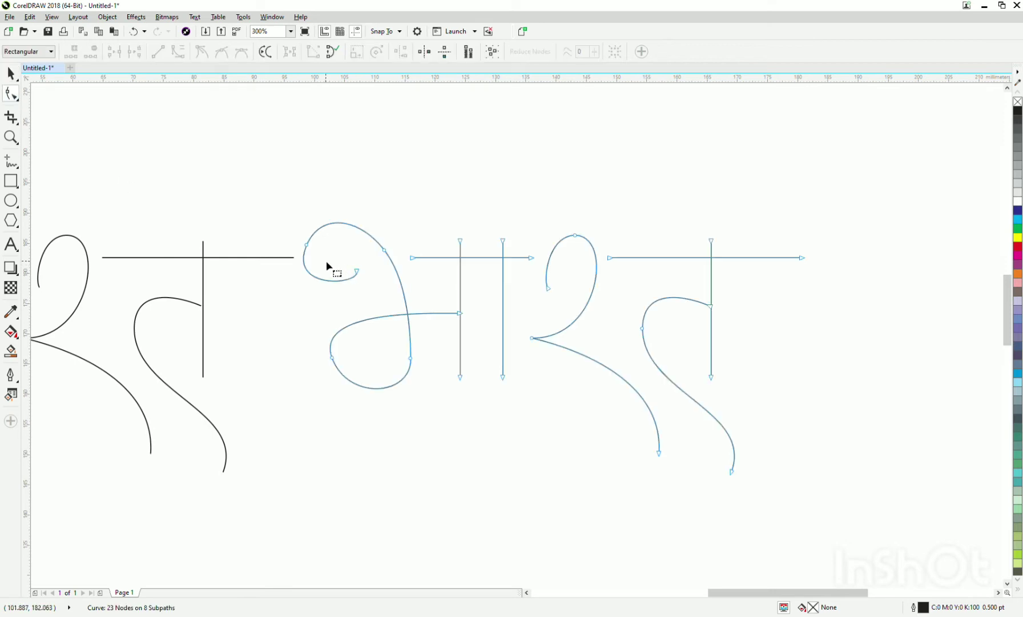
{"action": "left_click", "coordinate": [355, 271]}
{"action": "key", "text": "Delete"}
{"action": "mouse_move", "coordinate": [307, 250]}
{"action": "left_mouse_down"}
{"action": "mouse_move", "coordinate": [327, 182]}
{"action": "mouse_move", "coordinate": [425, 222]}
{"action": "mouse_move", "coordinate": [406, 219]}
{"action": "left_mouse_up"}
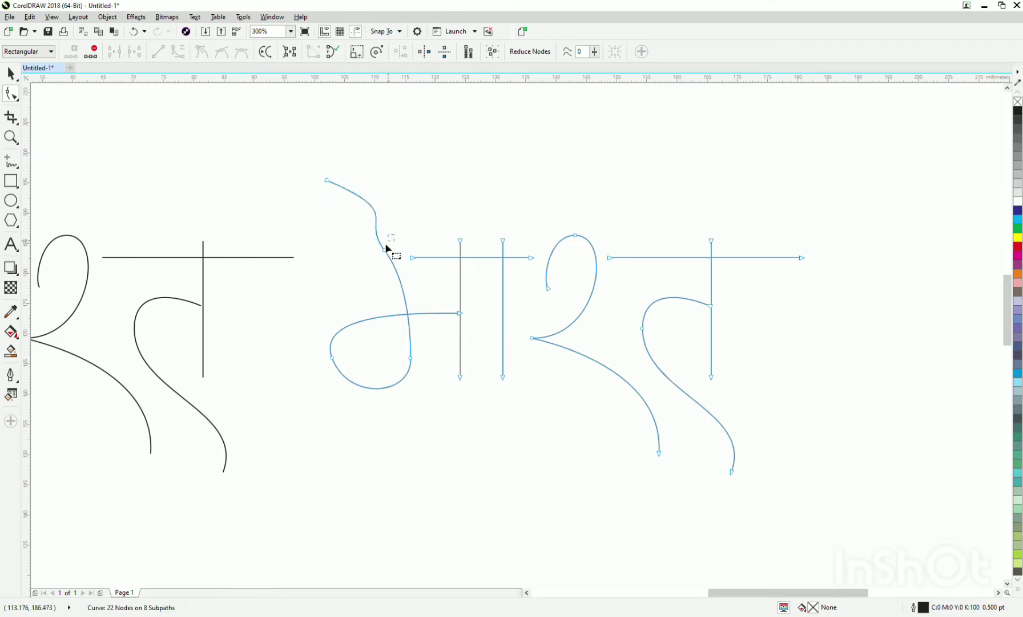
{"action": "key", "text": "Delete"}
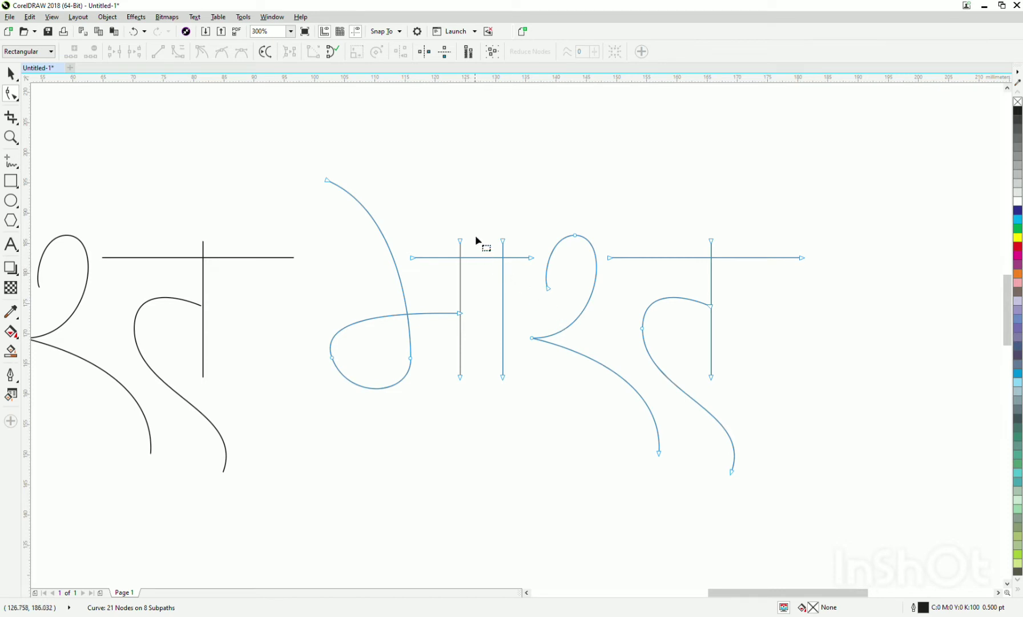
- Extend the copy's first vertical bar above the header and break it into separate strokes
{"action": "left_click_drag", "start_coordinate": [461, 241], "coordinate": [460, 160]}
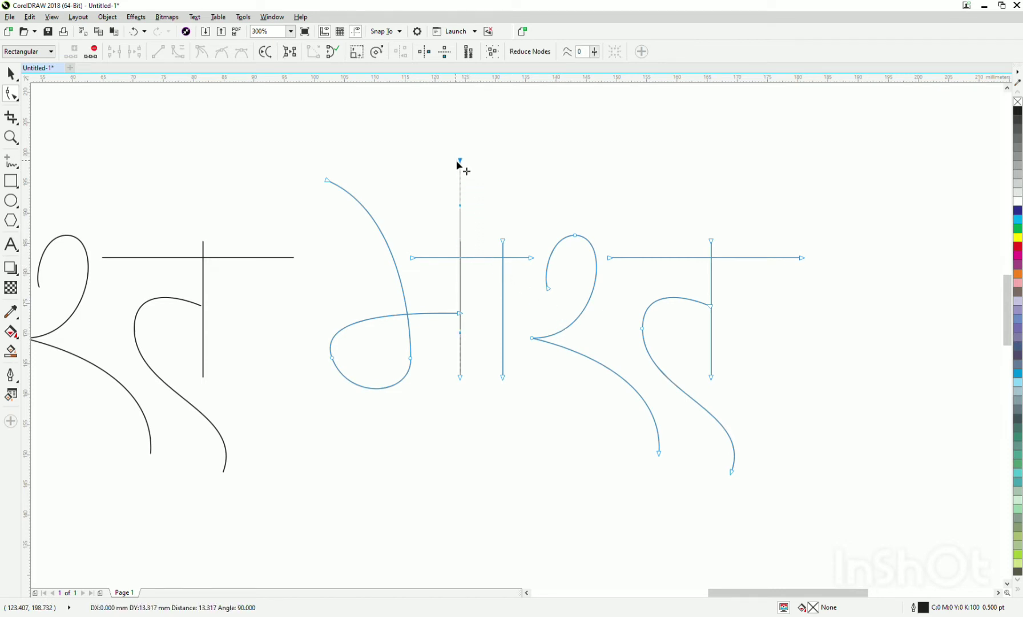
{"action": "key", "text": "space"}
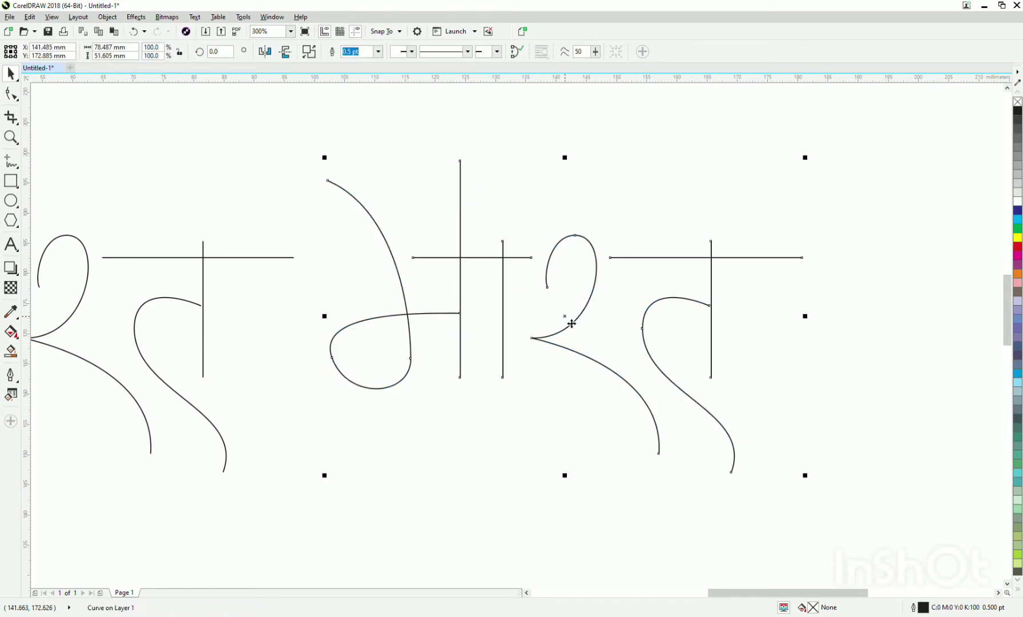
{"action": "key", "text": "ctrl+k"}
- Delete the copy's र stroke and right-hand header line, moving the last letter left into the gap
{"action": "left_click", "coordinate": [557, 266]}
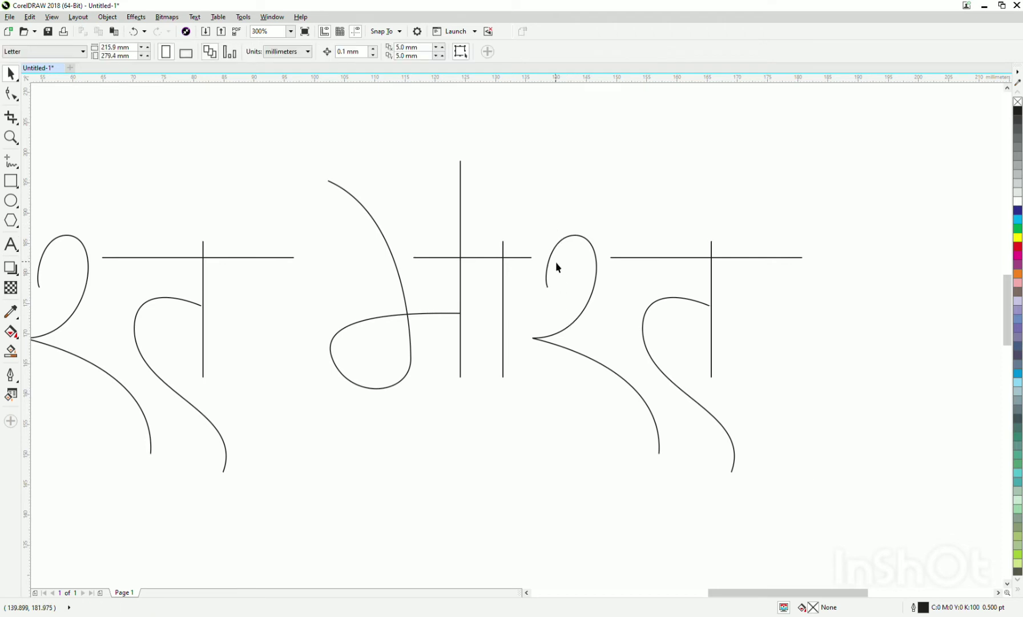
{"action": "left_click", "coordinate": [551, 266]}
{"action": "key", "text": "Delete"}
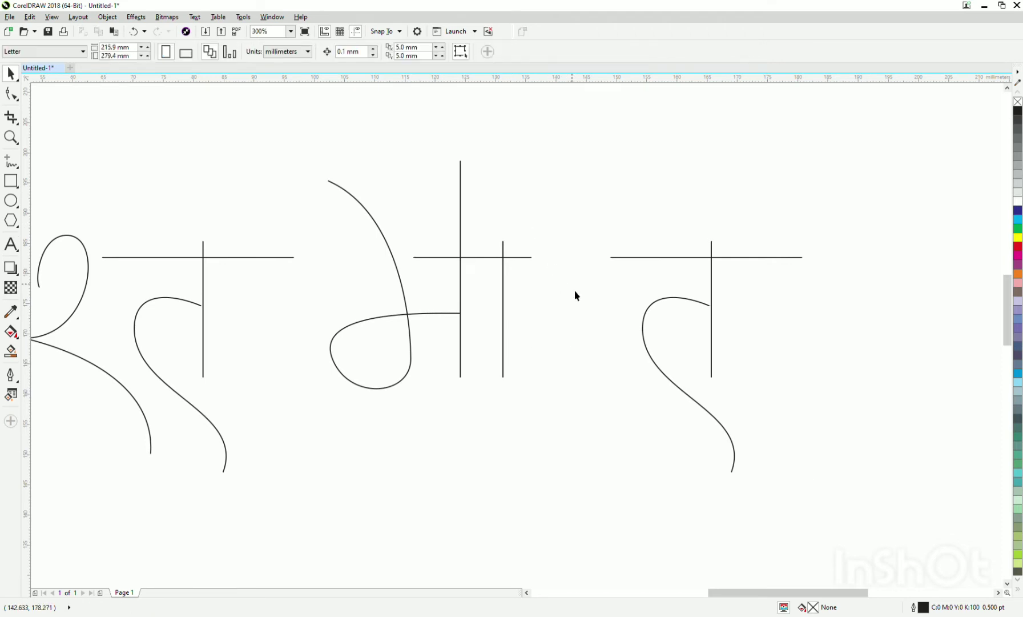
{"action": "left_click_drag", "start_coordinate": [707, 416], "coordinate": [799, 516]}
{"action": "left_click", "coordinate": [618, 263]}
{"action": "left_click", "coordinate": [622, 258]}
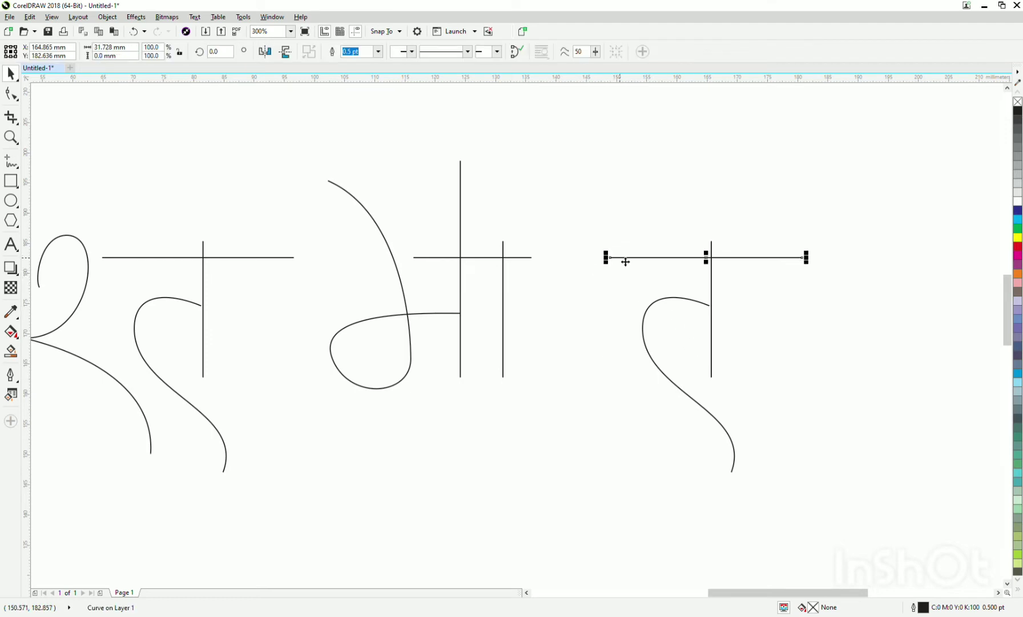
{"action": "key", "text": "Delete"}
{"action": "left_click_drag", "start_coordinate": [821, 521], "coordinate": [820, 518]}
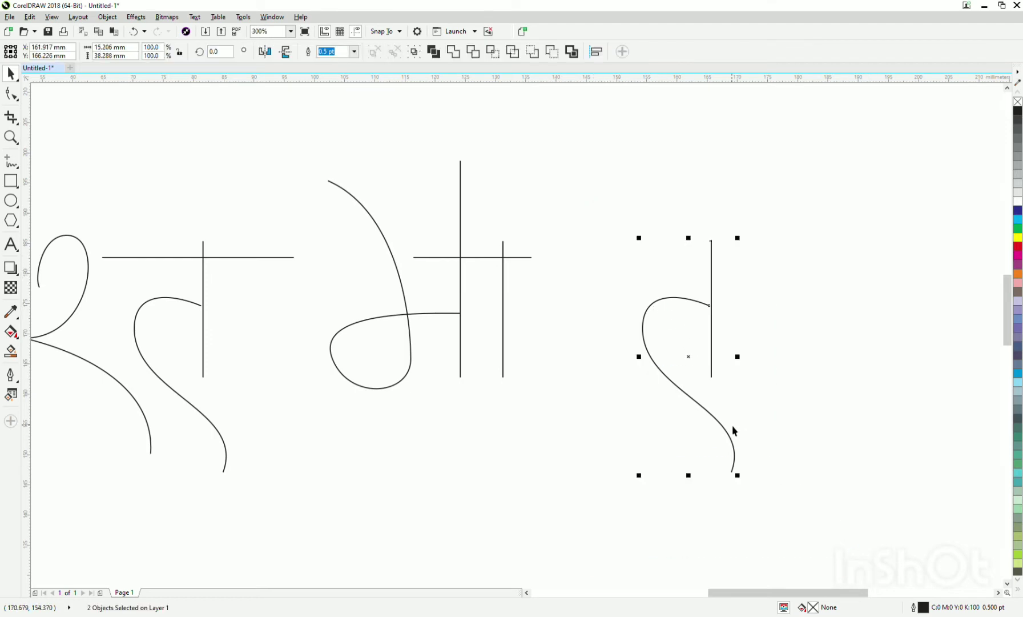
{"action": "left_click_drag", "start_coordinate": [684, 392], "coordinate": [572, 393]}
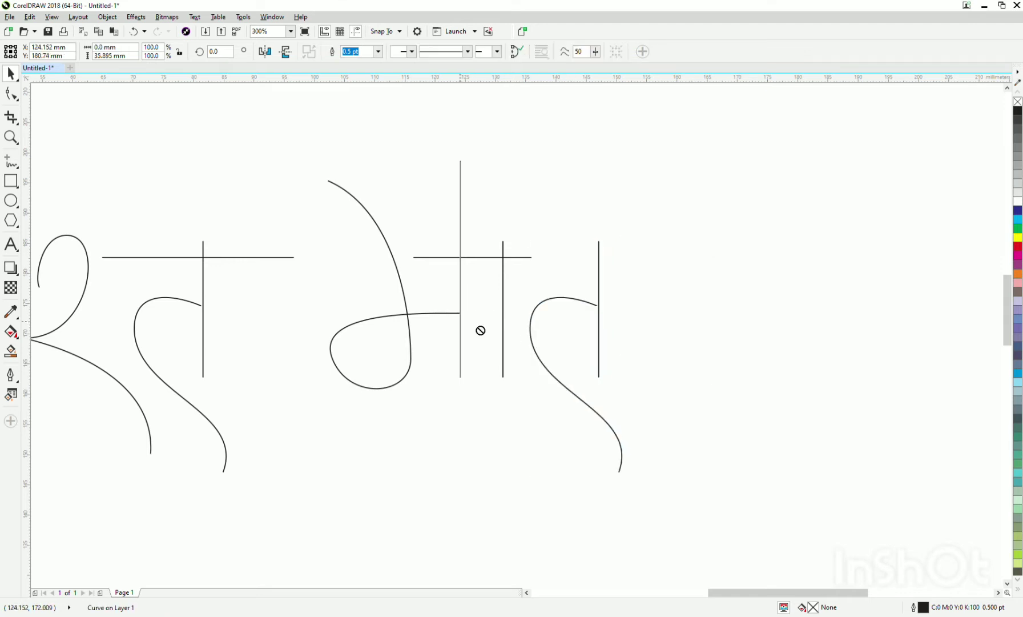
- Add a vertical stroke top-aligned with its neighbour and stretch the headline across it
{"action": "left_click_drag", "start_coordinate": [462, 325], "coordinate": [635, 338]}
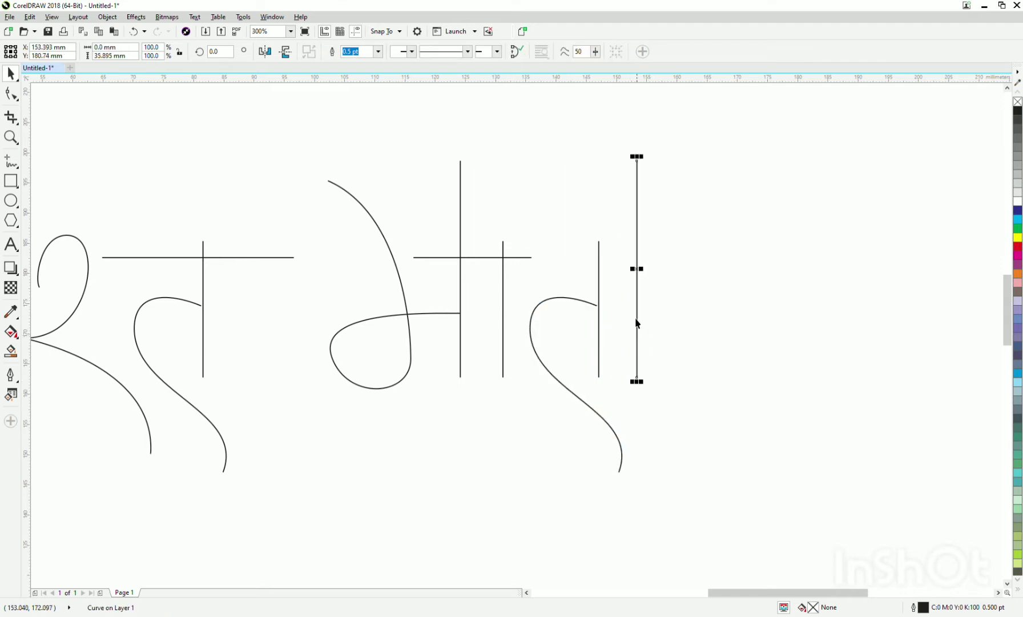
{"action": "left_click", "coordinate": [600, 254], "text": "shift"}
{"action": "key", "text": "t"}
{"action": "left_click", "coordinate": [717, 263]}
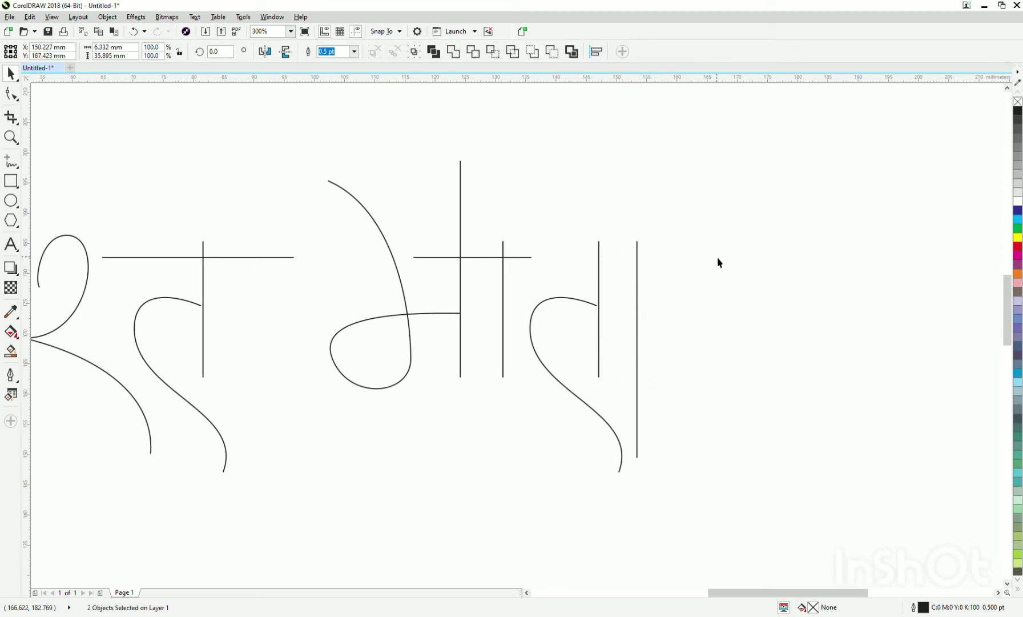
{"action": "left_click", "coordinate": [535, 258]}
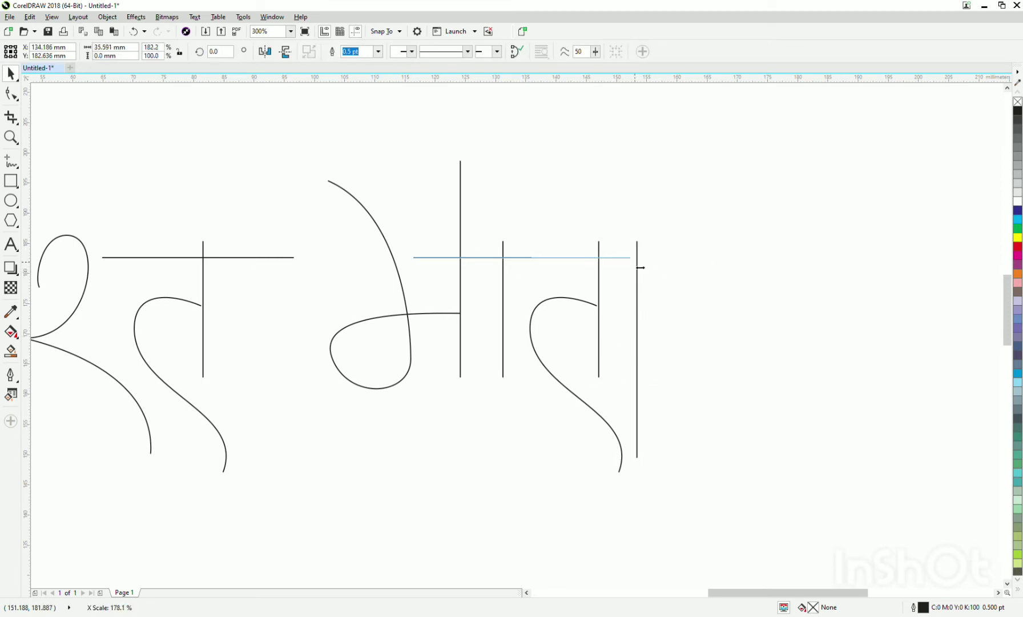
{"action": "left_click_drag", "start_coordinate": [535, 258], "coordinate": [701, 269]}
{"action": "scroll", "coordinate": [591, 299], "scroll_direction": "down", "scroll_amount": 2}
- Move माता down and to the left beneath भारत
{"action": "left_click", "coordinate": [505, 386]}
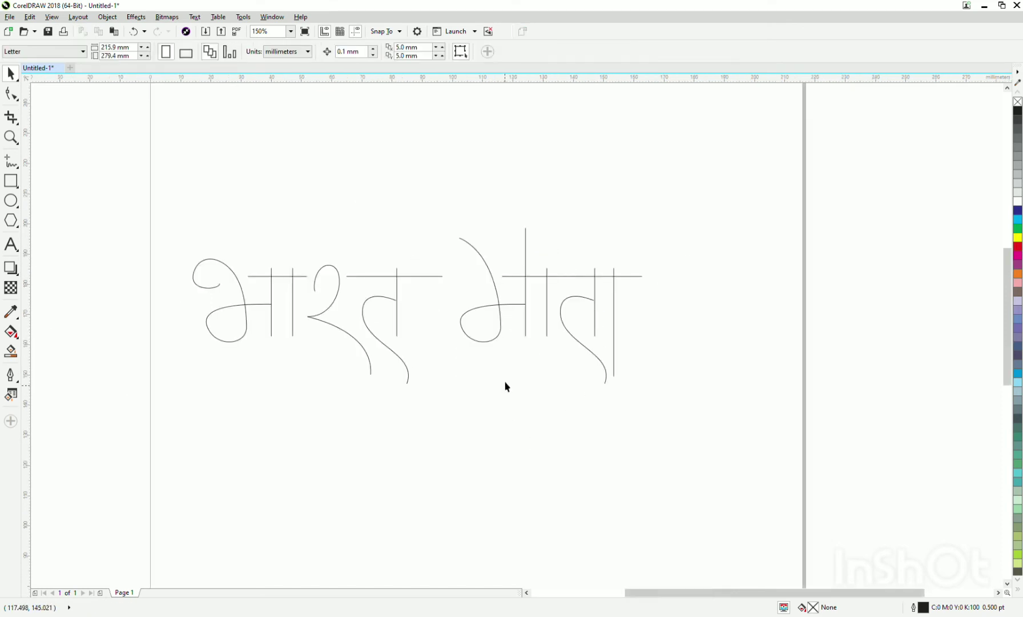
{"action": "left_click_drag", "start_coordinate": [440, 220], "coordinate": [776, 462]}
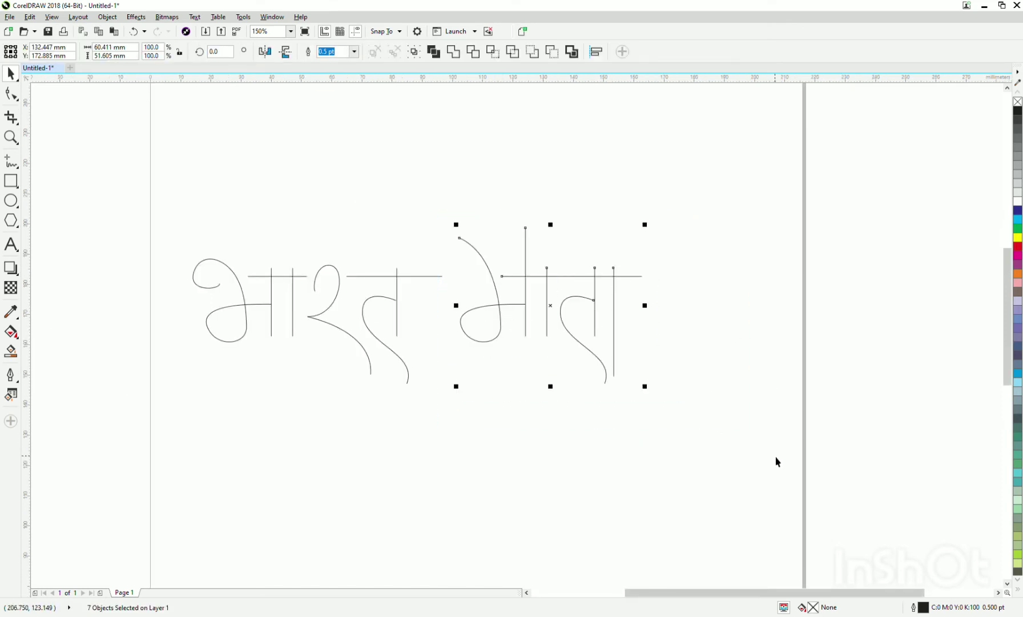
{"action": "left_click_drag", "start_coordinate": [506, 326], "coordinate": [462, 413]}
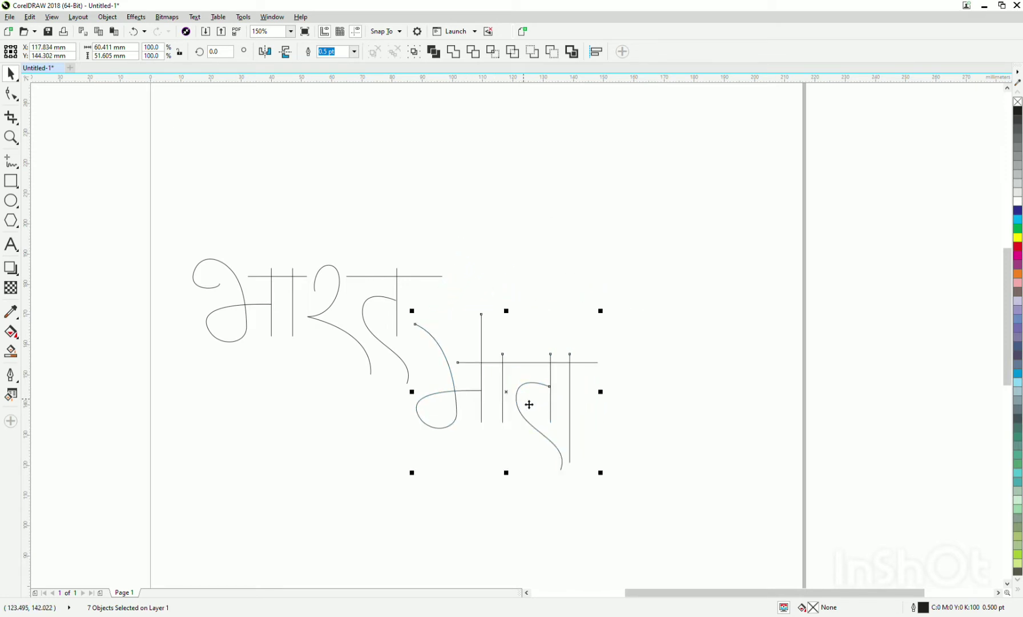
{"action": "left_click", "coordinate": [128, 226]}
- Weld all the lettering strokes, then break the result apart (Ctrl+K)
{"action": "left_click_drag", "start_coordinate": [590, 513], "coordinate": [634, 528]}
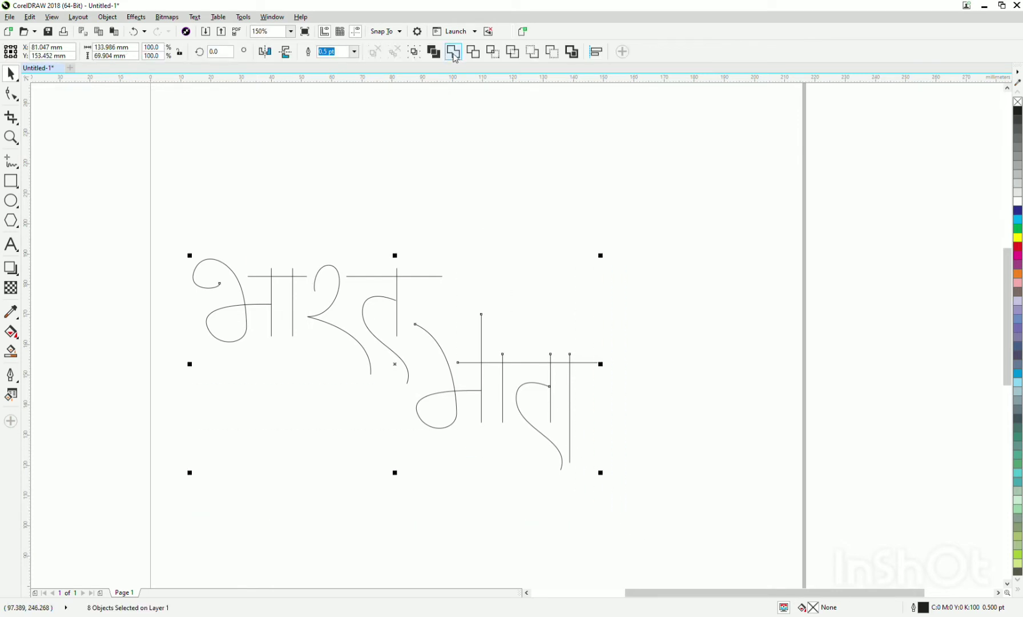
{"action": "left_click", "coordinate": [453, 53]}
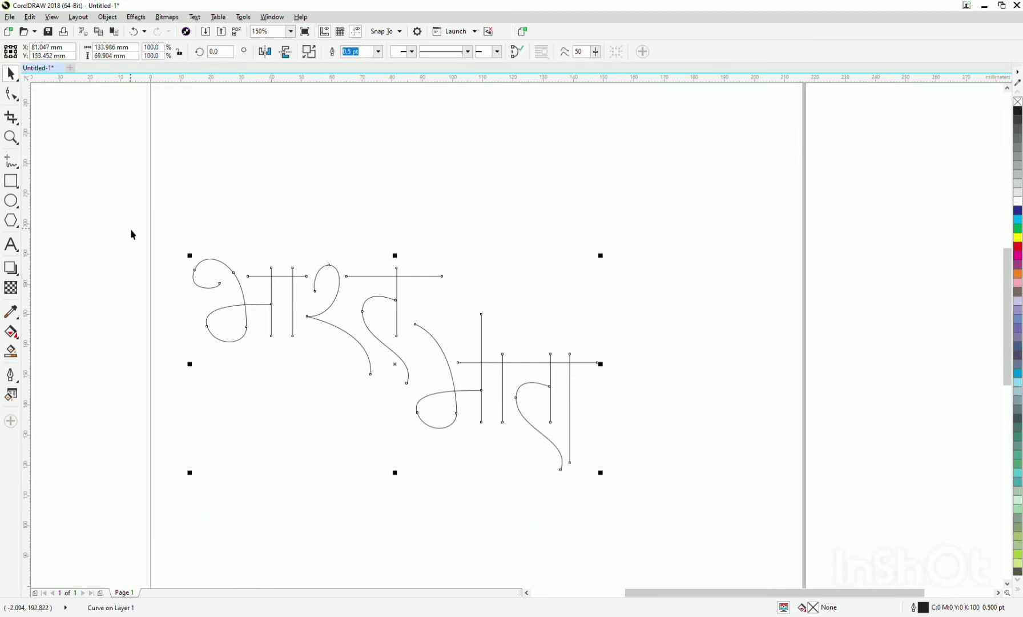
{"action": "left_click", "coordinate": [228, 316]}
{"action": "key", "text": "ctrl+k"}
{"action": "left_click", "coordinate": [339, 217]}
- Enlarge the first letter slightly and tilt it by about 14 degrees
{"action": "left_click", "coordinate": [245, 327]}
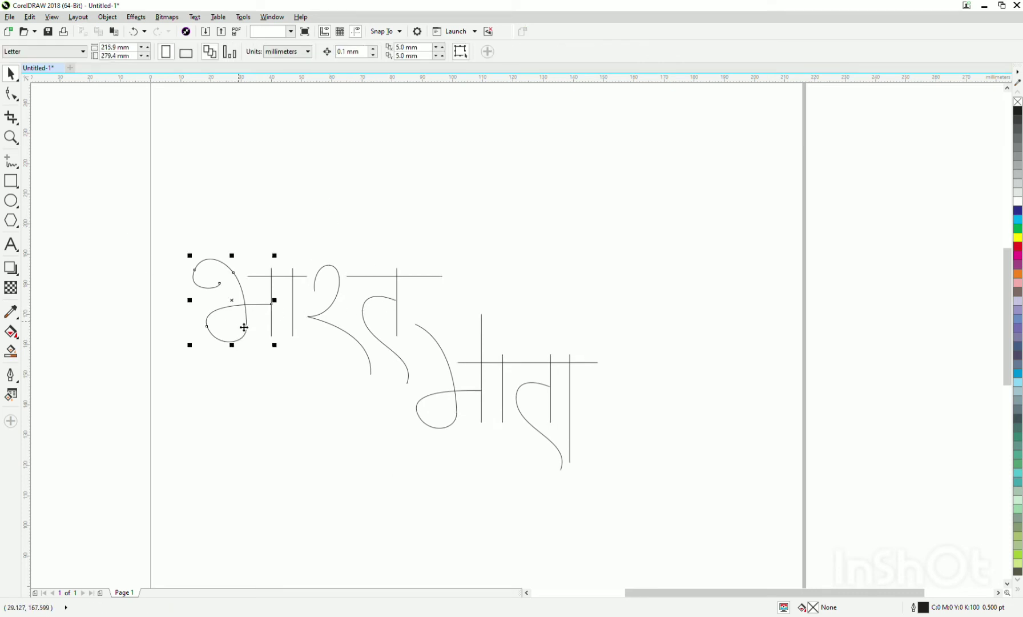
{"action": "left_click_drag", "start_coordinate": [190, 350], "coordinate": [179, 356]}
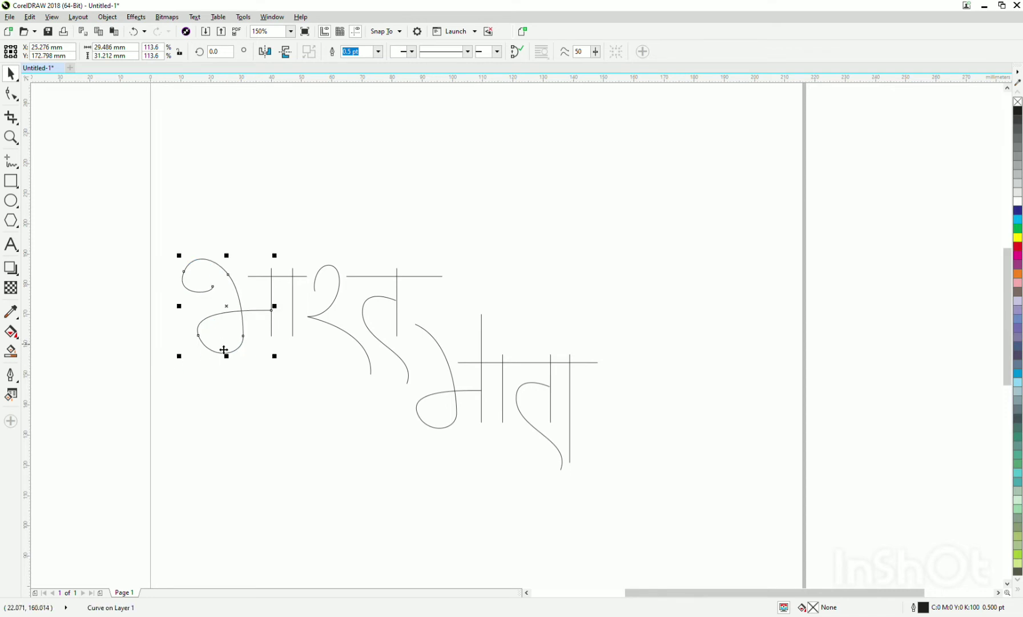
{"action": "left_click", "coordinate": [227, 350]}
{"action": "left_click_drag", "start_coordinate": [278, 363], "coordinate": [265, 373]}
{"action": "left_click", "coordinate": [261, 342]}
{"action": "scroll", "coordinate": [260, 343], "scroll_direction": "up", "scroll_amount": 1}
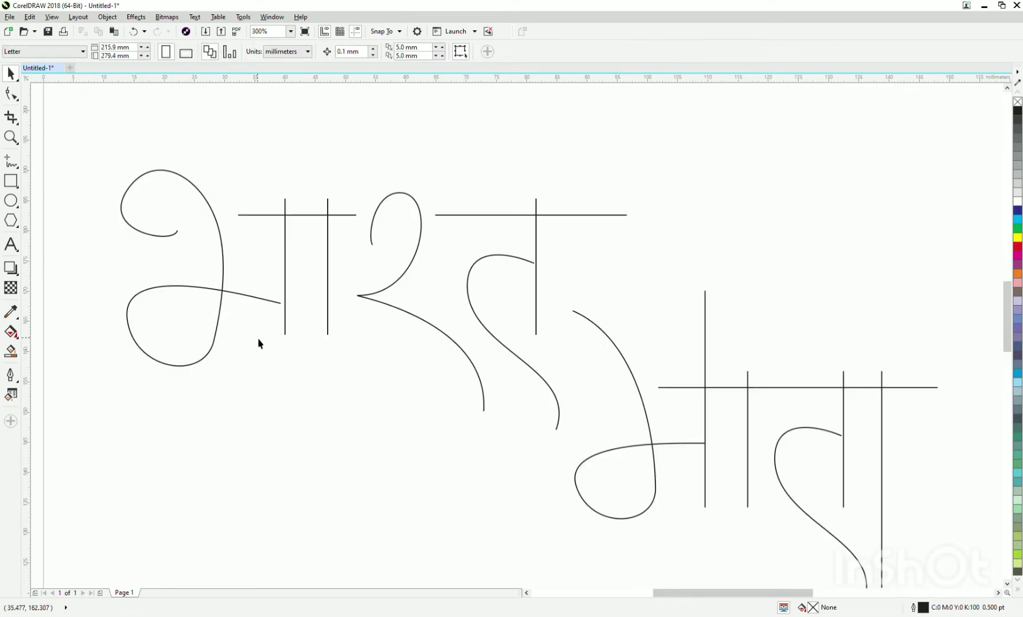
- Raise the first letter's end point and smooth its curve by adding and deleting nodes
{"action": "key", "text": "F10"}
{"action": "left_click_drag", "start_coordinate": [281, 303], "coordinate": [284, 281]}
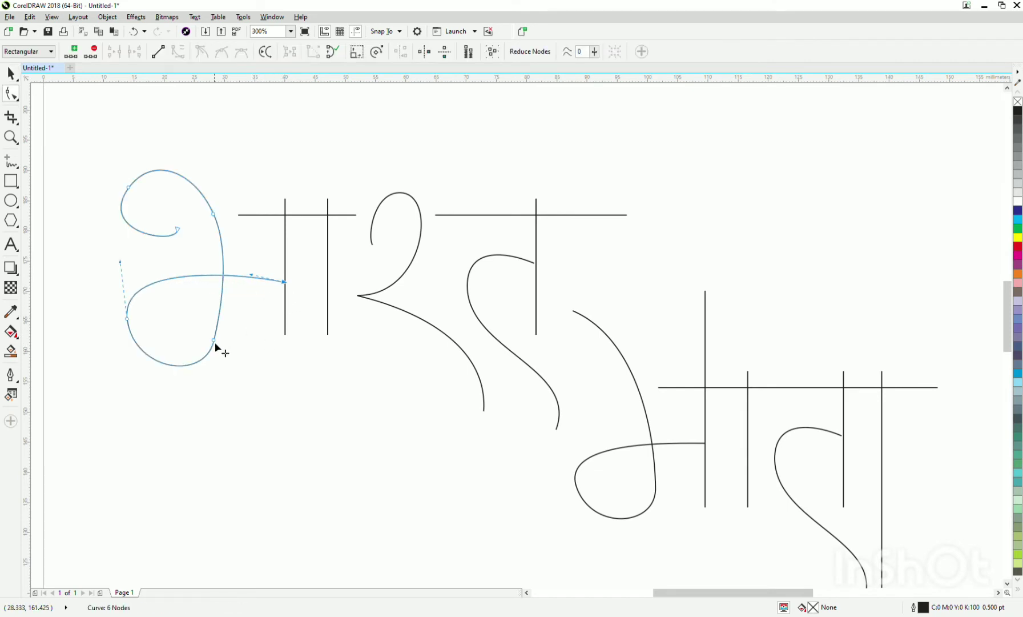
{"action": "double_click", "coordinate": [222, 285]}
{"action": "left_click_drag", "start_coordinate": [195, 328], "coordinate": [246, 353]}
{"action": "key", "text": "Delete"}
{"action": "scroll", "coordinate": [245, 342], "scroll_direction": "down", "scroll_amount": 3}
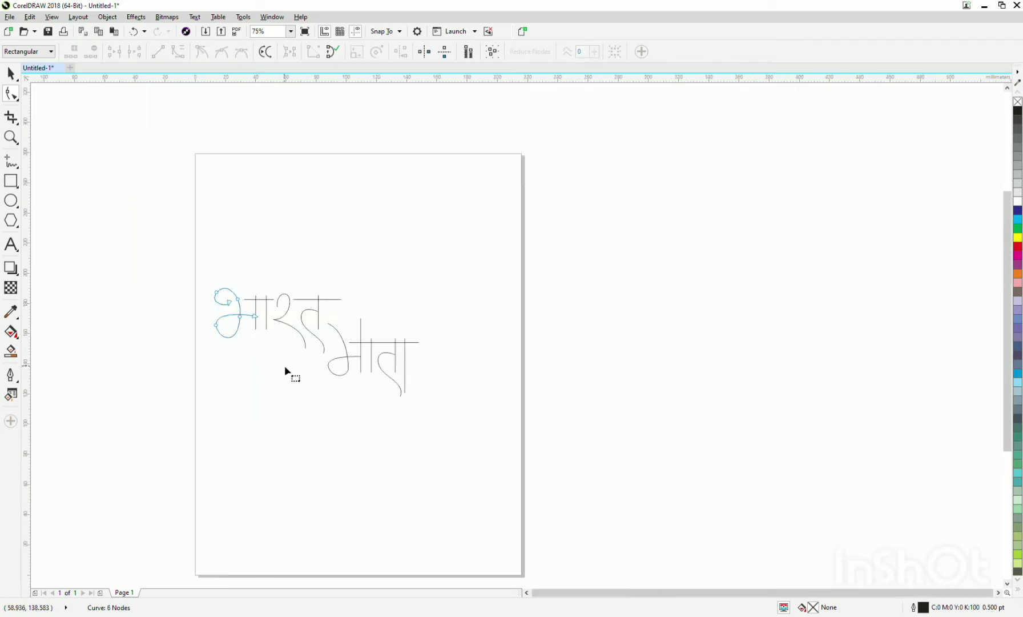
- Select all the strokes of माता and stretch the word slightly wider
{"action": "left_click", "coordinate": [285, 365]}
{"action": "key", "text": "space"}
{"action": "scroll", "coordinate": [393, 360], "scroll_direction": "up", "scroll_amount": 2}
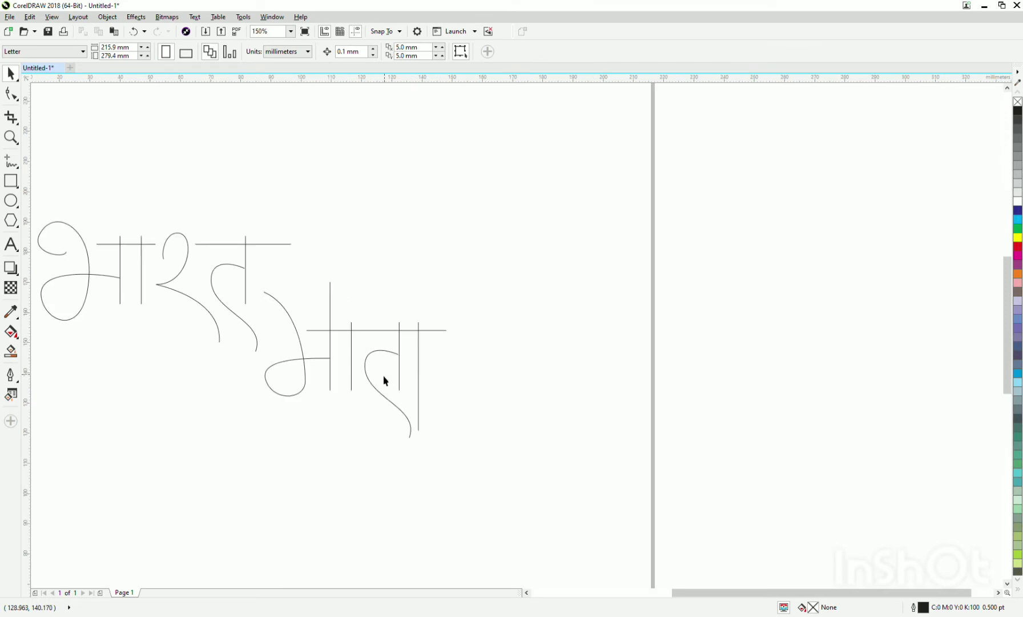
{"action": "left_click", "coordinate": [331, 357]}
{"action": "scroll", "coordinate": [346, 357], "scroll_direction": "down", "scroll_amount": 2}
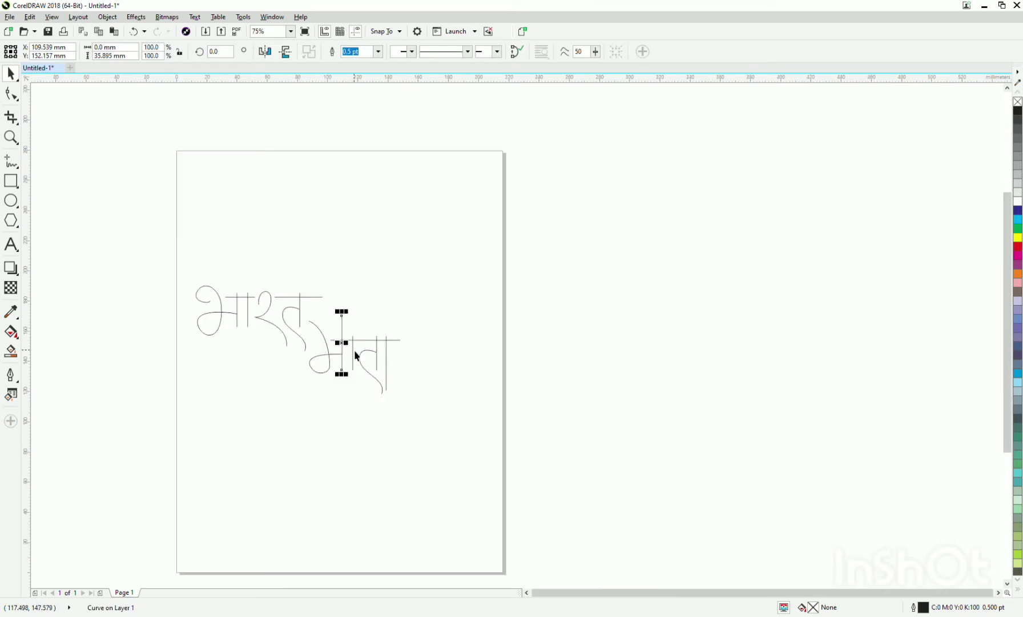
{"action": "left_click", "coordinate": [410, 336]}
{"action": "mouse_move", "coordinate": [328, 403]}
{"action": "left_mouse_down"}
{"action": "mouse_move", "coordinate": [302, 416]}
{"action": "mouse_move", "coordinate": [306, 425]}
{"action": "left_mouse_up"}
{"action": "scroll", "coordinate": [409, 374], "scroll_direction": "up", "scroll_amount": 4}
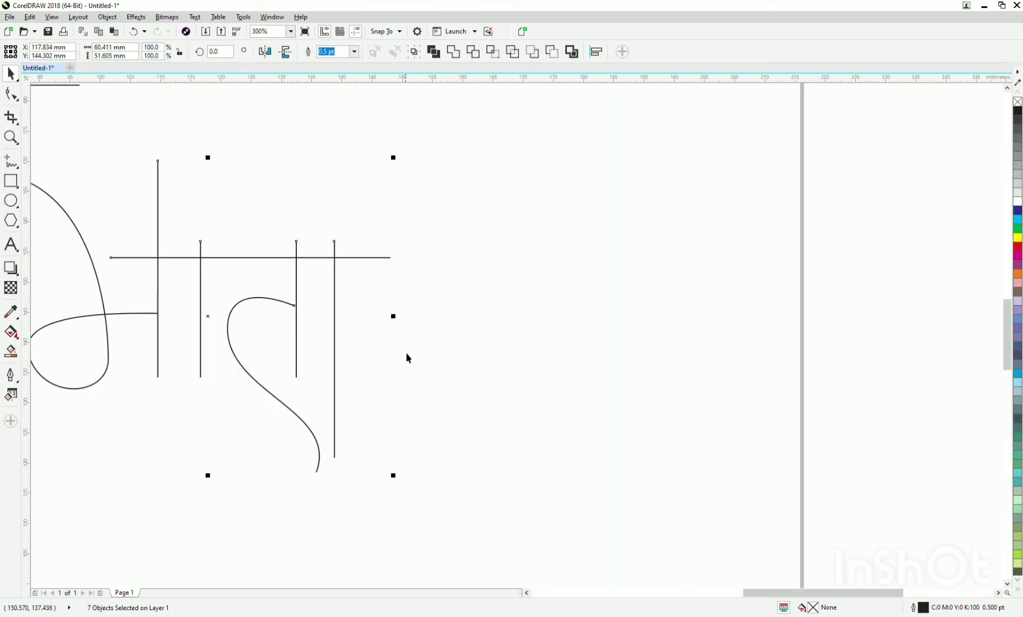
{"action": "left_click_drag", "start_coordinate": [402, 323], "coordinate": [427, 323]}
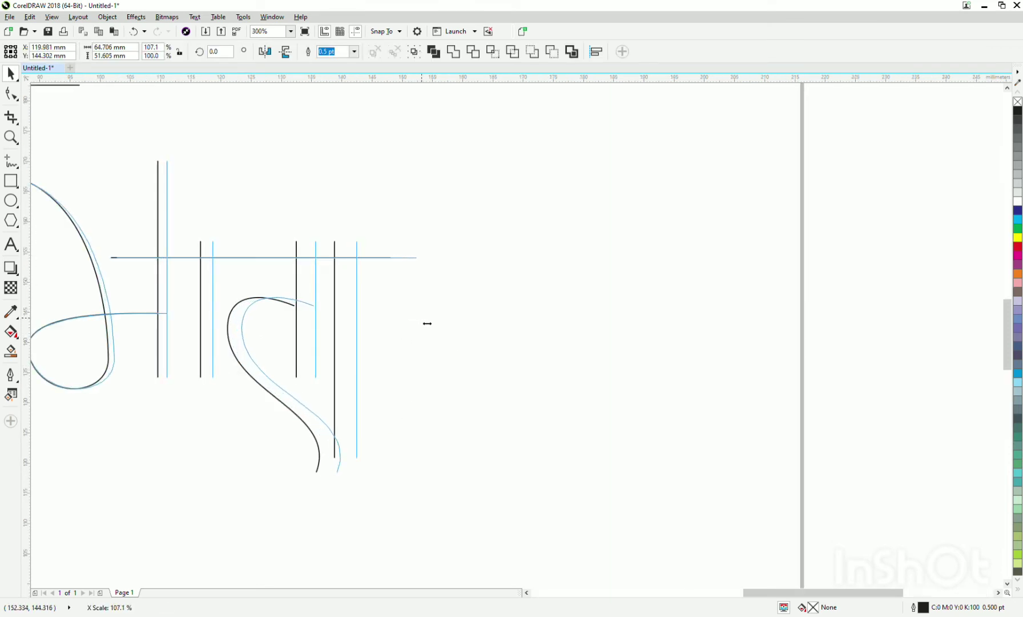
- Combine all the lettering strokes into one curve and move it lower on the page
{"action": "scroll", "coordinate": [352, 331], "scroll_direction": "down", "scroll_amount": 4}
{"action": "left_click", "coordinate": [249, 386]}
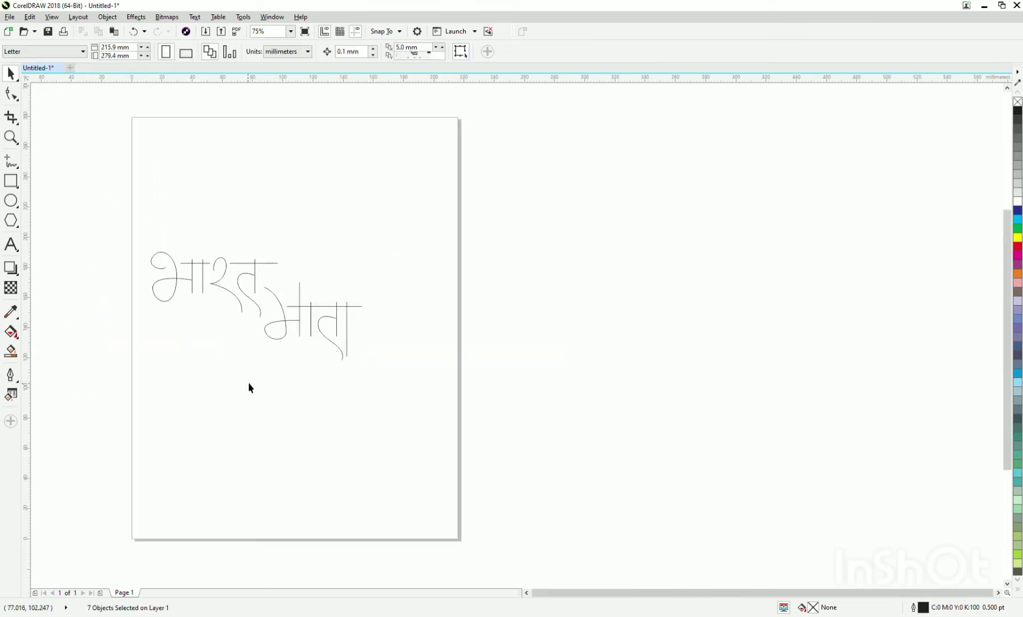
{"action": "left_click_drag", "start_coordinate": [106, 229], "coordinate": [463, 403]}
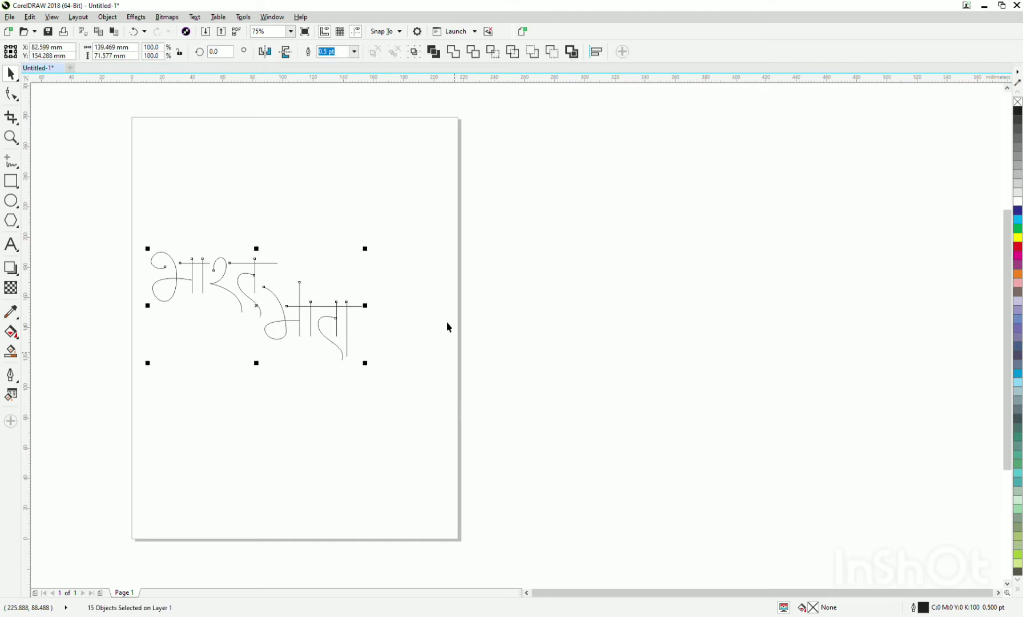
{"action": "left_click", "coordinate": [453, 51]}
{"action": "left_click", "coordinate": [125, 263]}
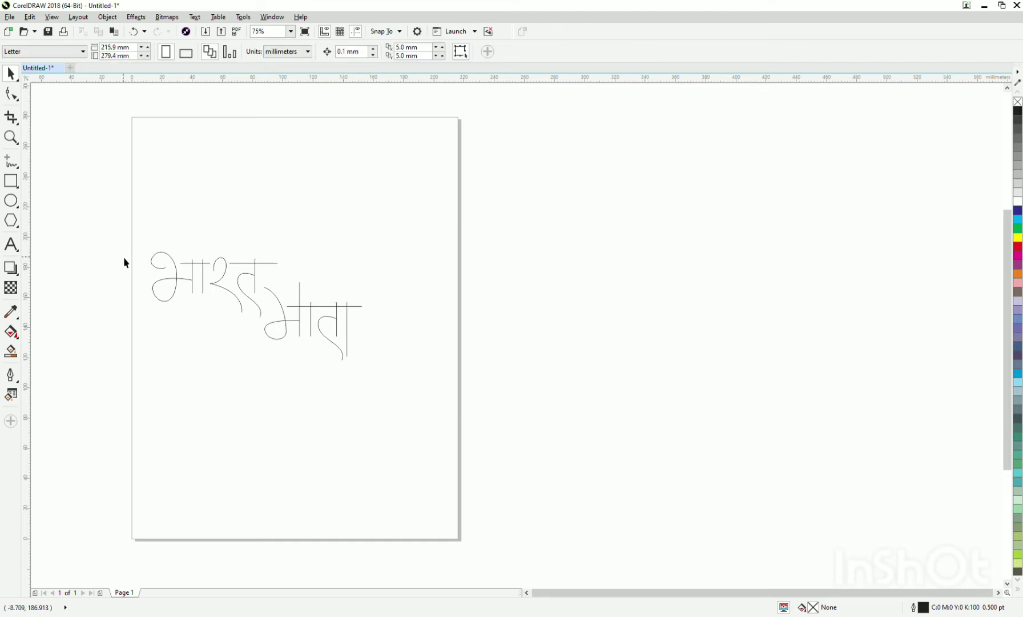
{"action": "left_click_drag", "start_coordinate": [237, 302], "coordinate": [262, 359]}
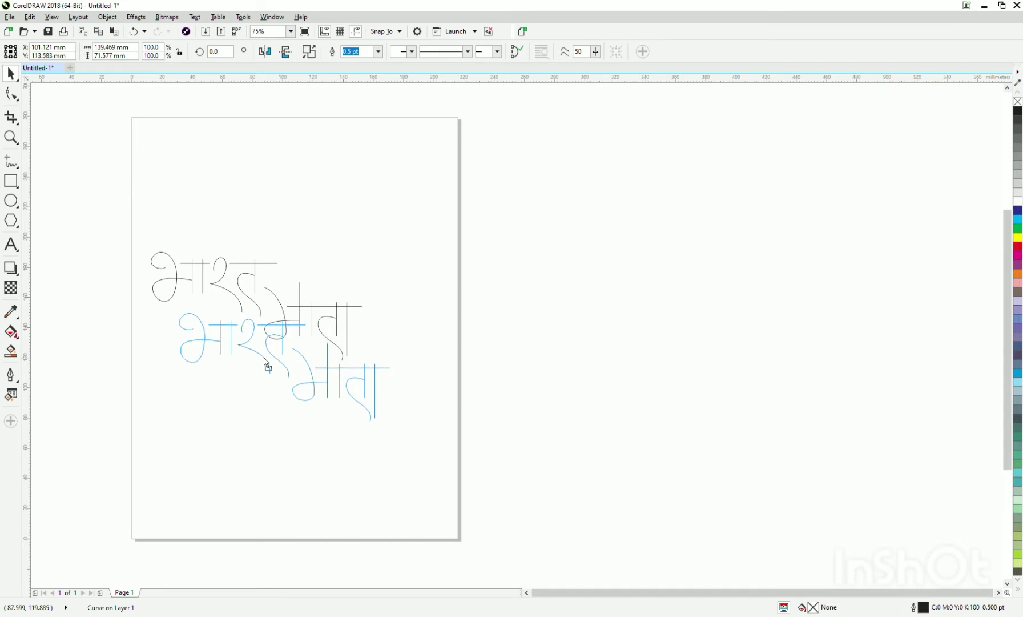
{"action": "left_click", "coordinate": [530, 273]}
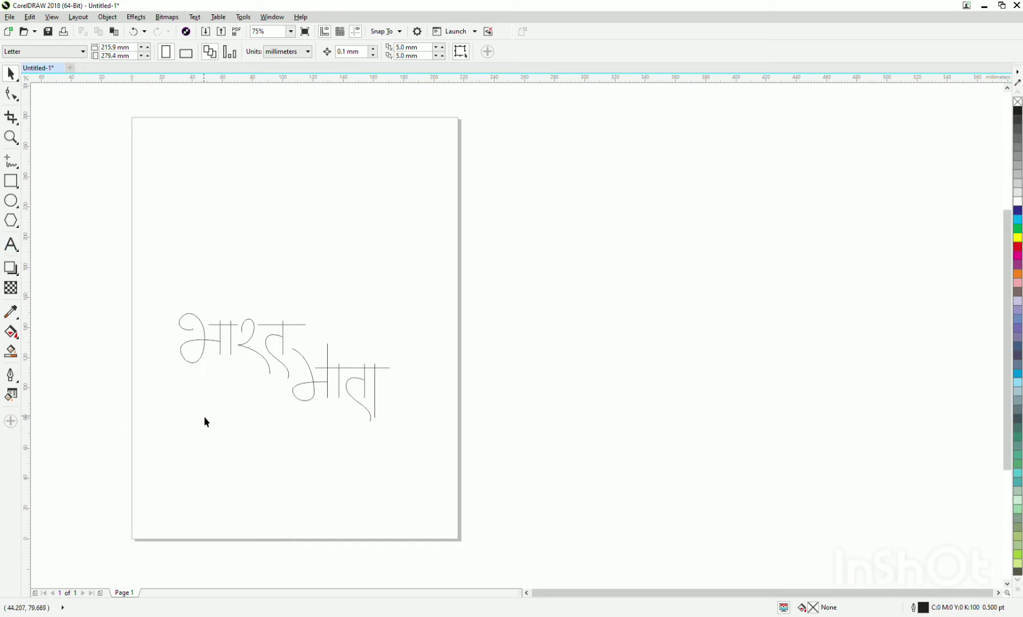
- Create a page-sized rectangle, shrink it to the bottom third, and duplicate it into three stacked bands
{"action": "left_click", "coordinate": [11, 267]}
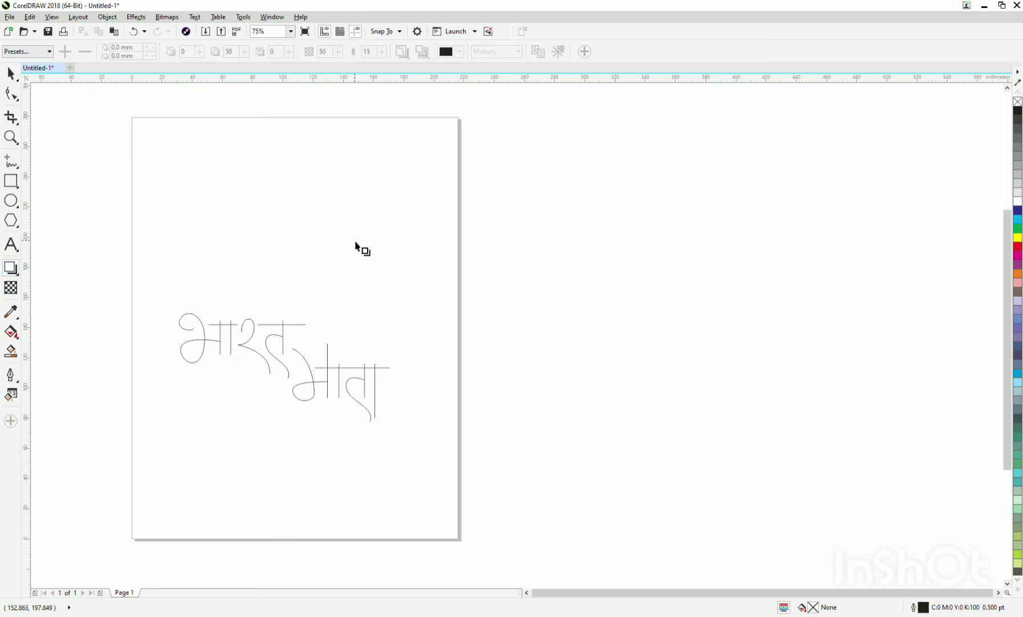
{"action": "left_click", "coordinate": [10, 181]}
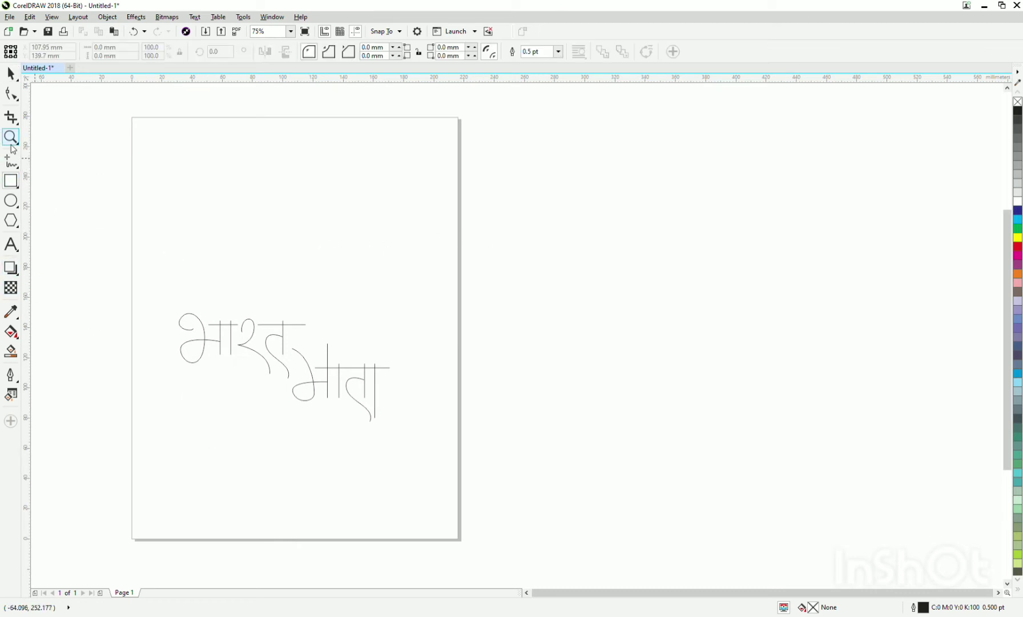
{"action": "double_click", "coordinate": [11, 181]}
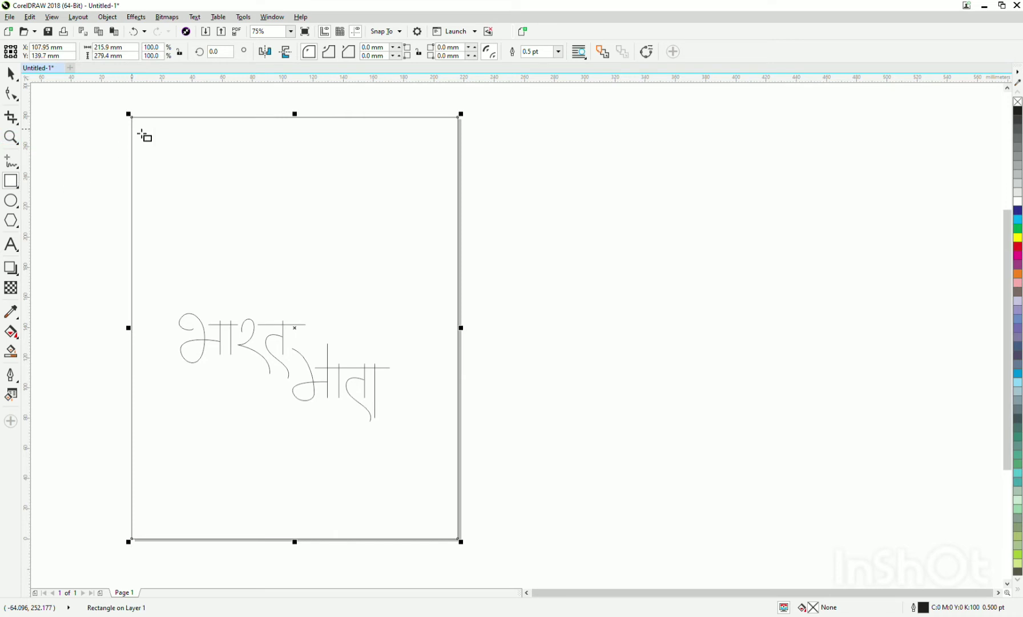
{"action": "mouse_move", "coordinate": [295, 117]}
{"action": "left_mouse_down"}
{"action": "mouse_move", "coordinate": [309, 276]}
{"action": "mouse_move", "coordinate": [280, 411]}
{"action": "left_mouse_up"}
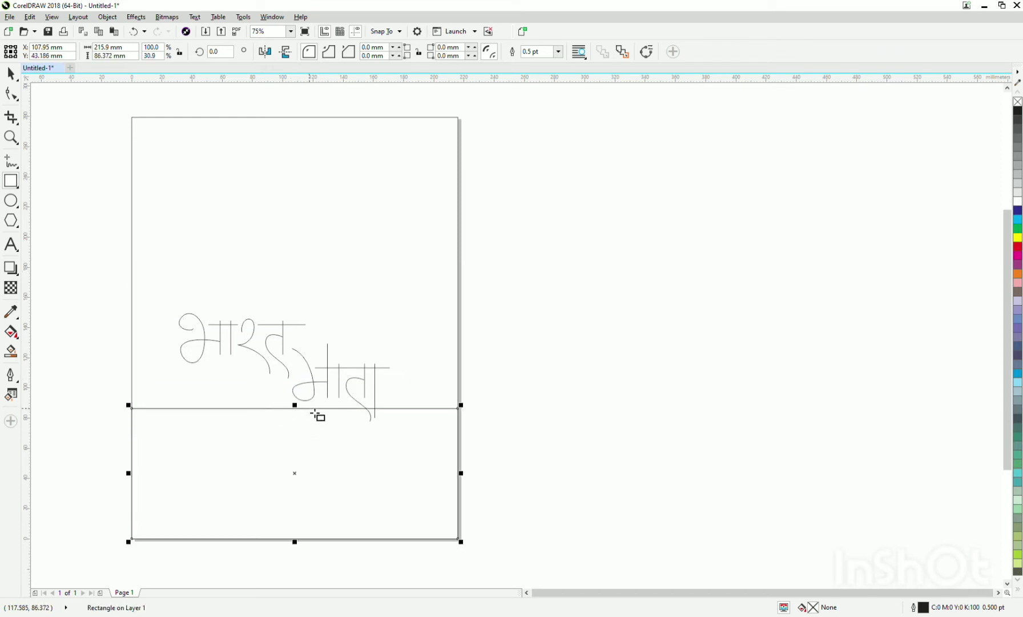
{"action": "key", "text": "space"}
{"action": "left_click", "coordinate": [300, 545]}
{"action": "left_click_drag", "start_coordinate": [301, 549], "coordinate": [291, 339]}
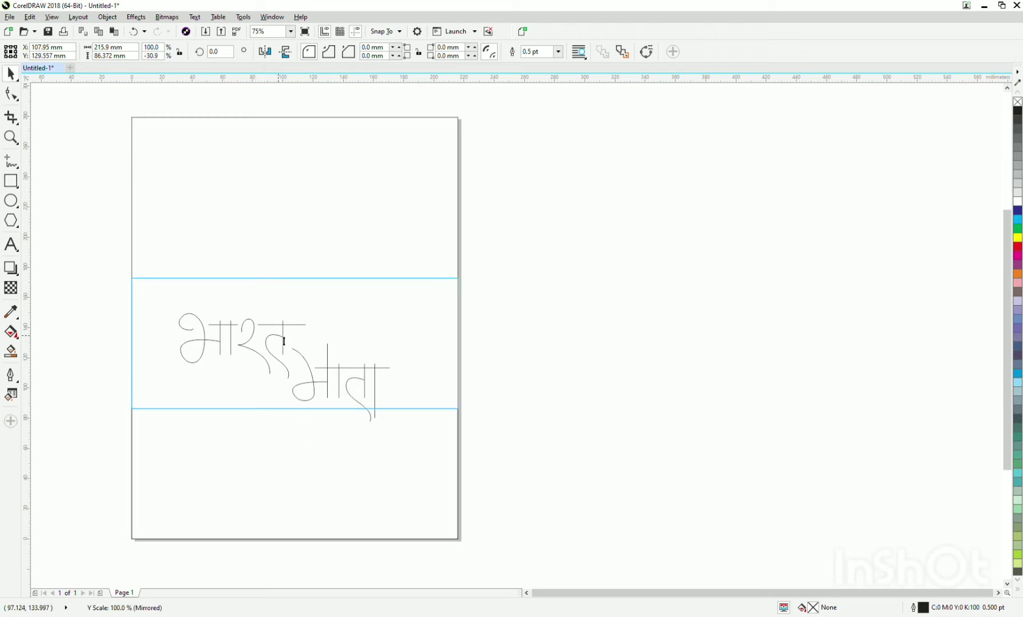
{"action": "key", "text": "ctrl+d"}
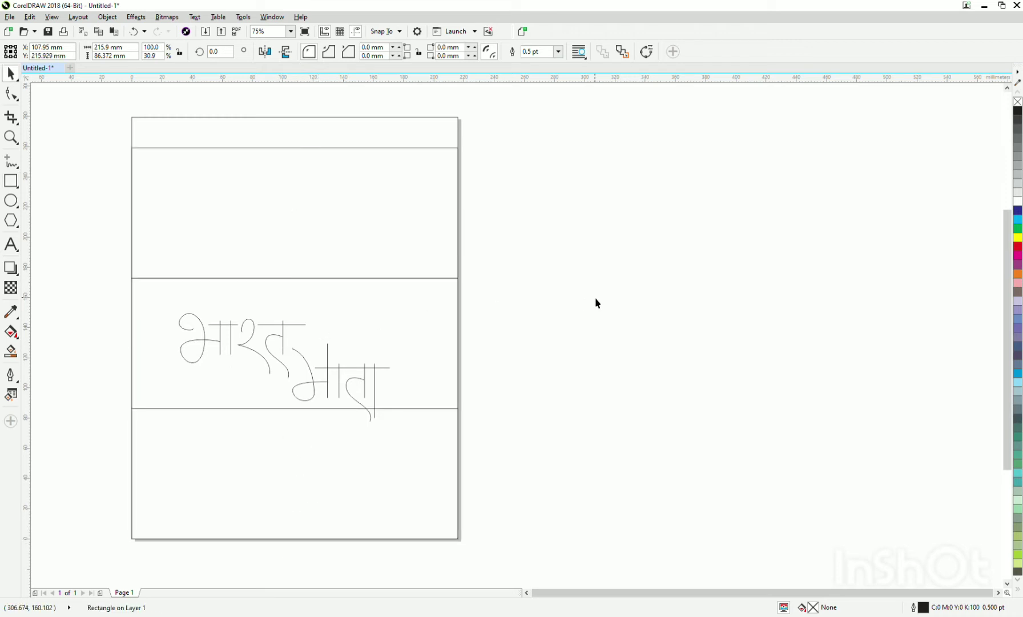
- Stretch the three stacked band rectangles to fill the page height
{"action": "left_click", "coordinate": [594, 297]}
{"action": "left_click", "coordinate": [386, 374], "text": "shift"}
{"action": "left_click", "coordinate": [368, 461], "text": "shift"}
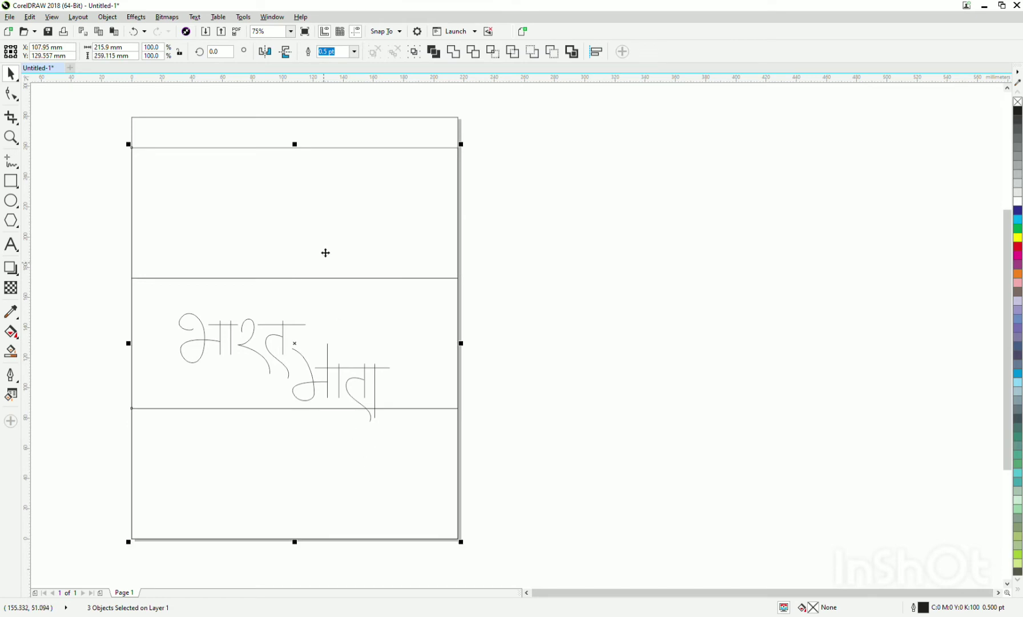
{"action": "left_click_drag", "start_coordinate": [301, 150], "coordinate": [301, 117]}
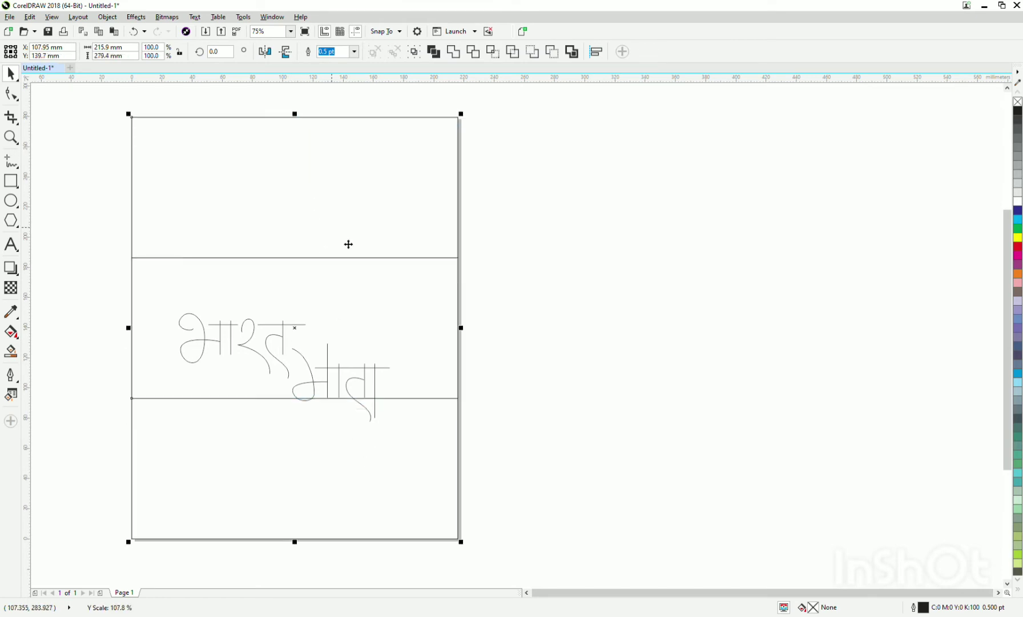
{"action": "left_click", "coordinate": [556, 266]}
- Move the three bands beside the page, trying and undoing a rotation into columns
{"action": "scroll", "coordinate": [355, 271], "scroll_direction": "down", "scroll_amount": 2}
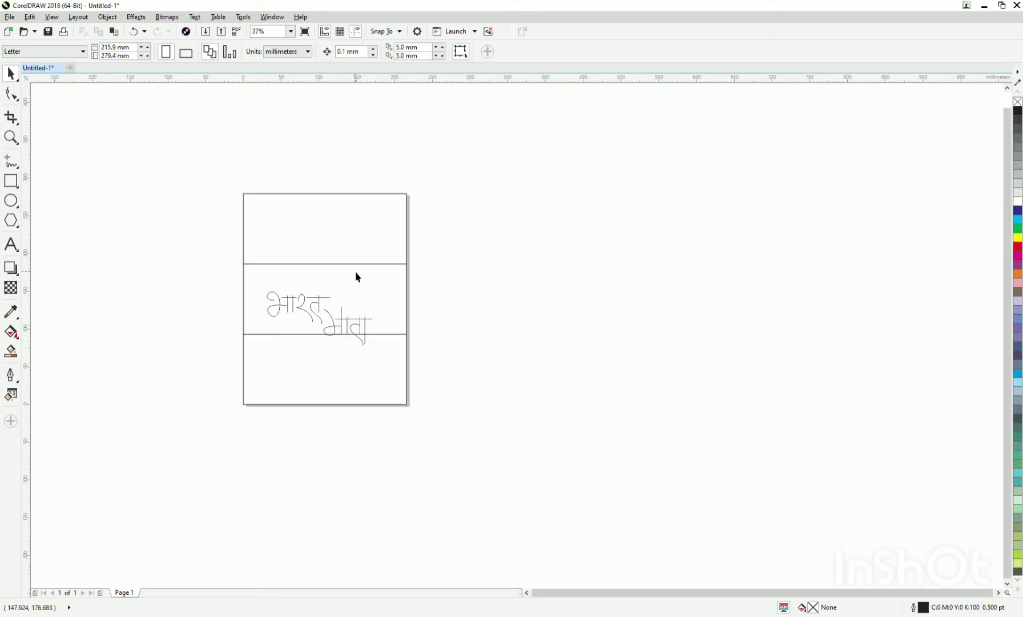
{"action": "left_click", "coordinate": [318, 238]}
{"action": "left_click", "coordinate": [347, 309], "text": "shift"}
{"action": "left_click", "coordinate": [356, 359], "text": "shift"}
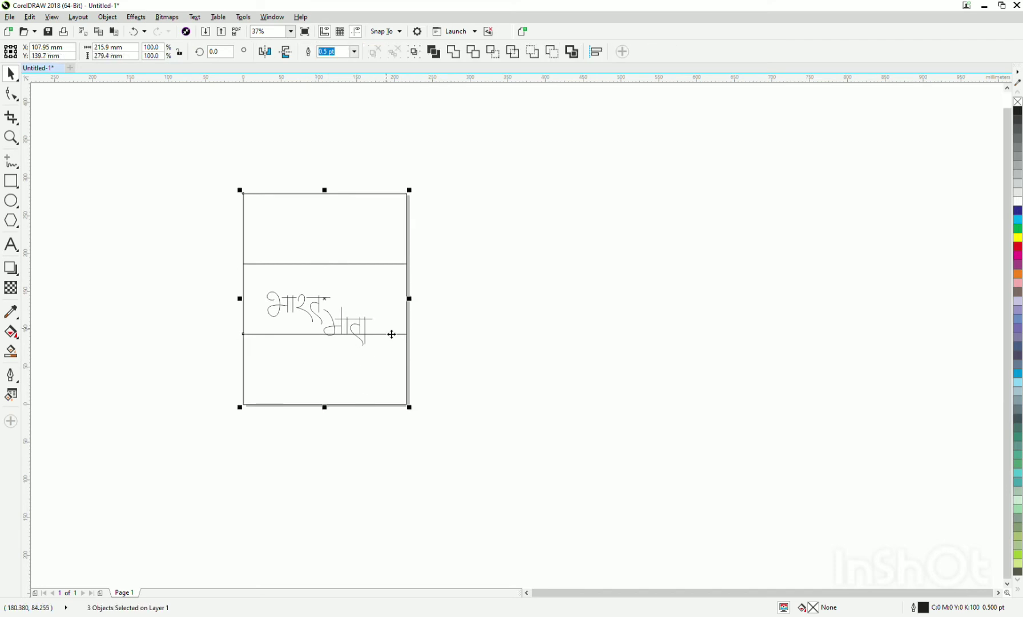
{"action": "left_click_drag", "start_coordinate": [407, 313], "coordinate": [591, 319]}
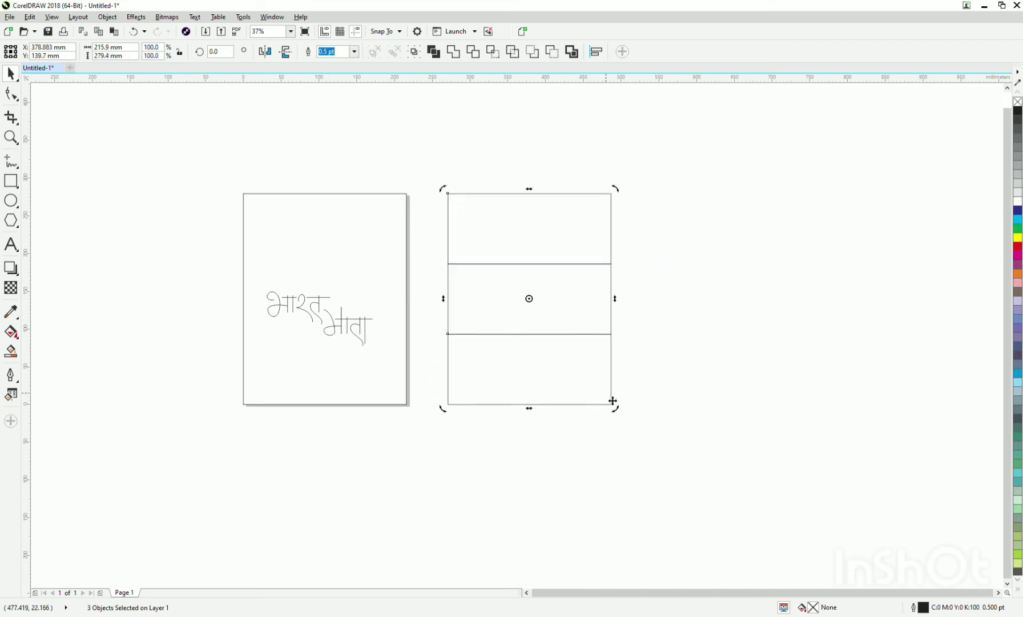
{"action": "left_click_drag", "start_coordinate": [621, 415], "coordinate": [434, 397]}
{"action": "left_click", "coordinate": [580, 411]}
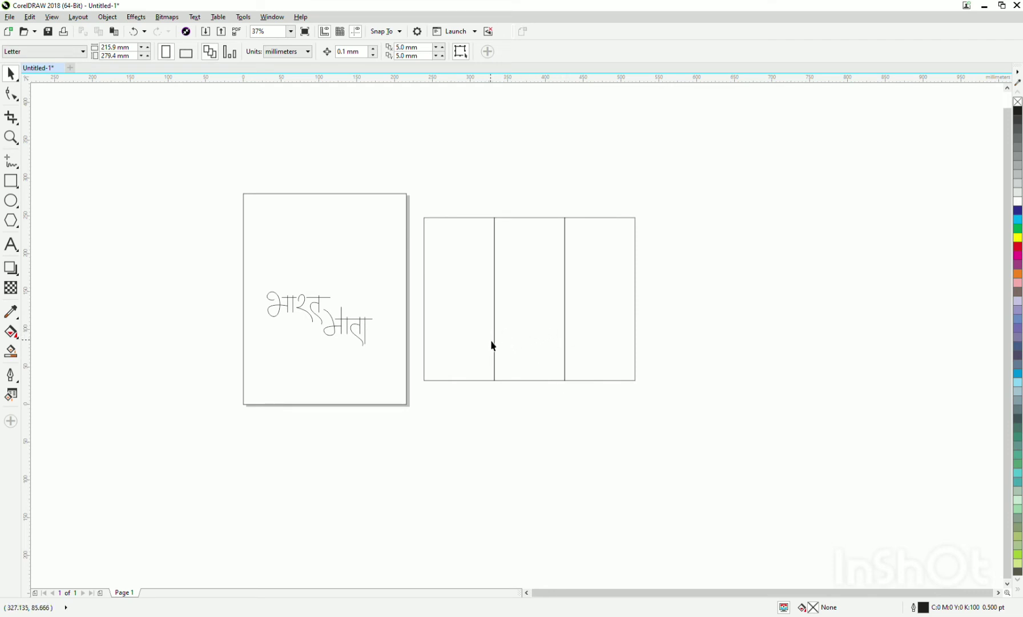
{"action": "key", "text": "ctrl+z"}
- Move the leftover page-sized rectangle off the page and delete it
{"action": "left_click", "coordinate": [374, 381]}
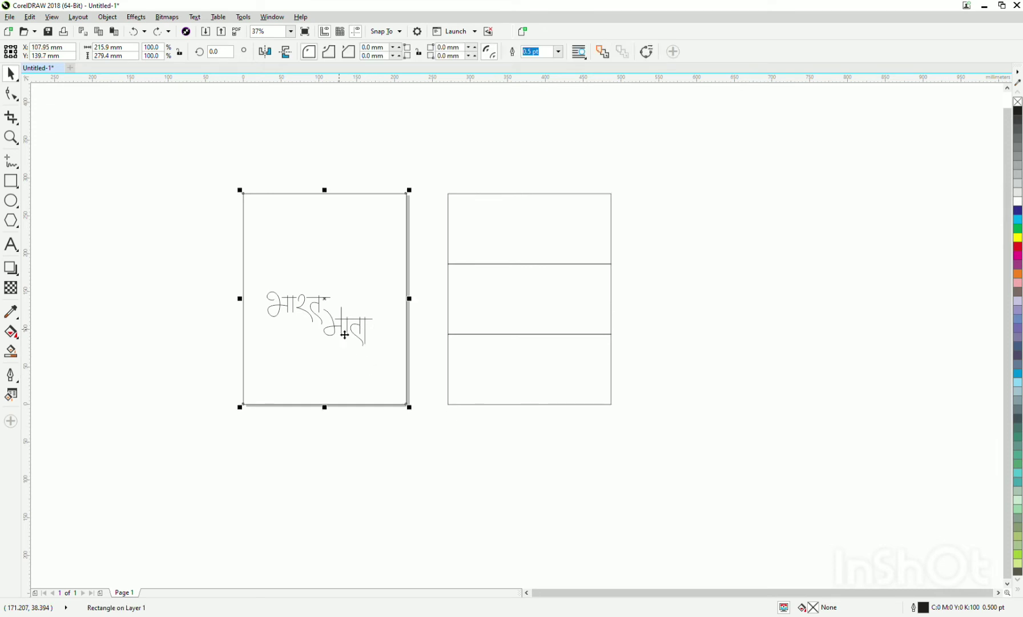
{"action": "left_click_drag", "start_coordinate": [295, 366], "coordinate": [233, 366]}
{"action": "key", "text": "Delete"}
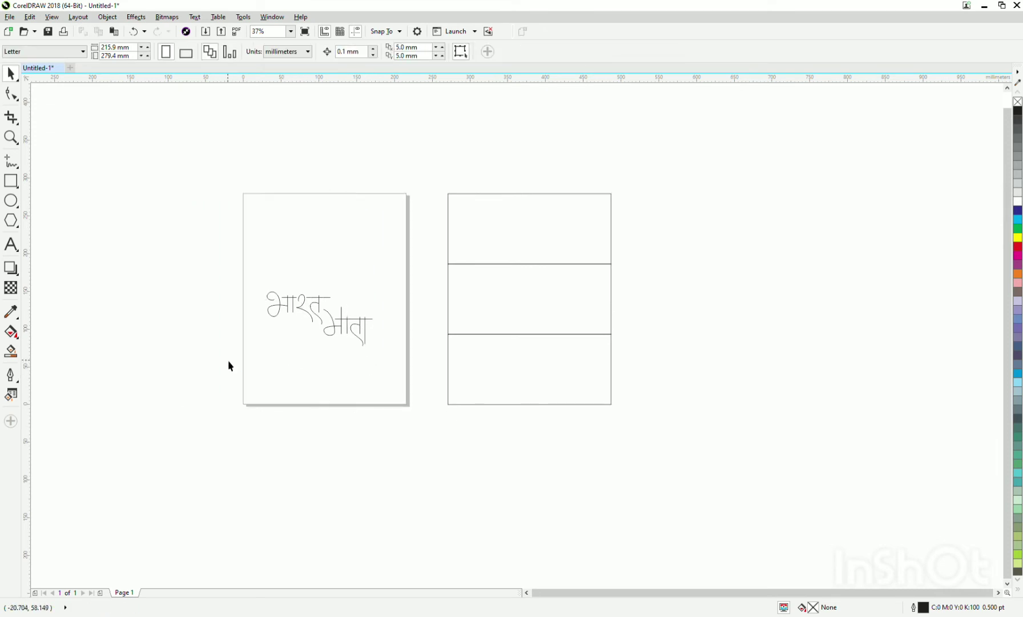
- Switch the page to landscape, then group the three bands and centre them on the page
{"action": "left_click", "coordinate": [186, 53]}
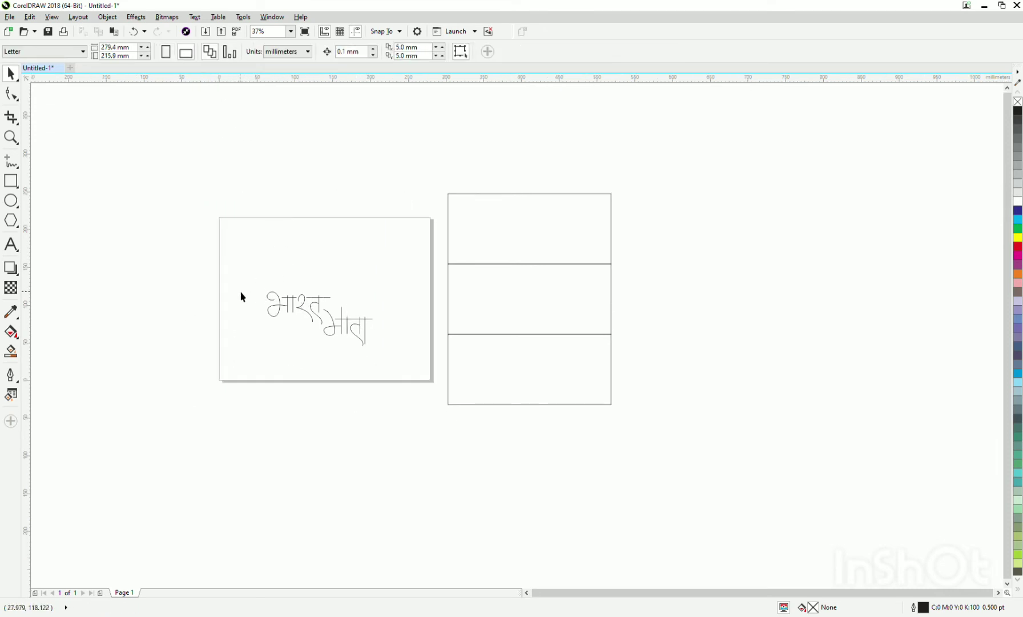
{"action": "left_click", "coordinate": [497, 249]}
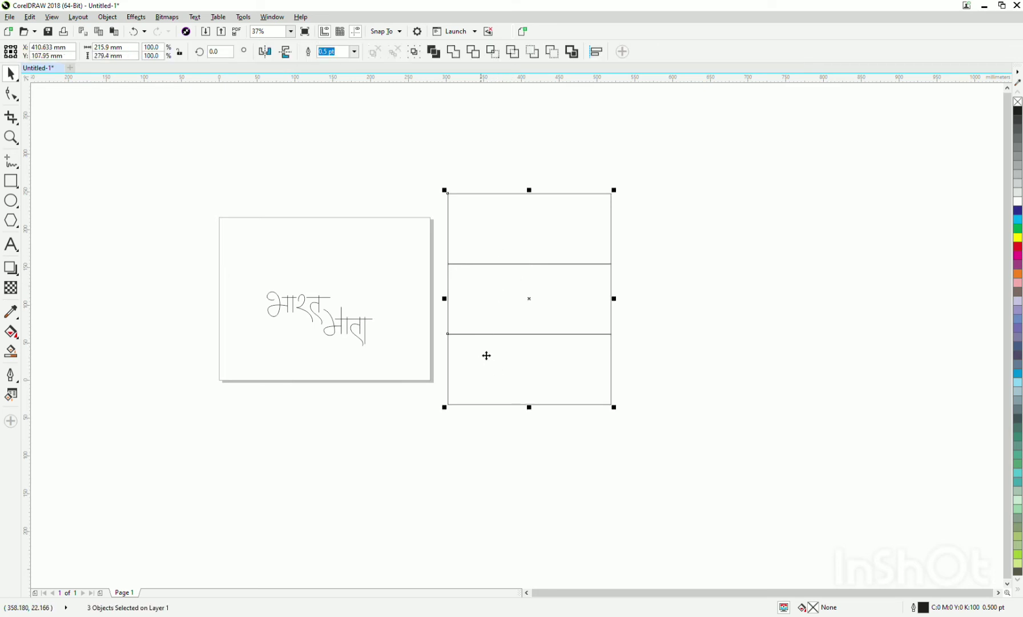
{"action": "left_click", "coordinate": [11, 181]}
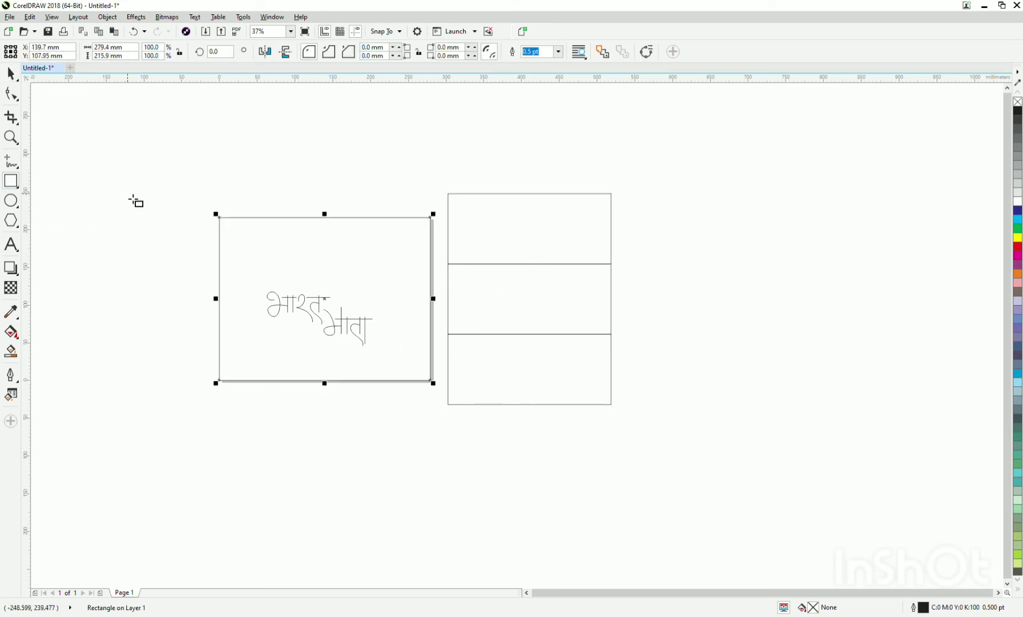
{"action": "key", "text": "space"}
{"action": "left_click", "coordinate": [498, 231]}
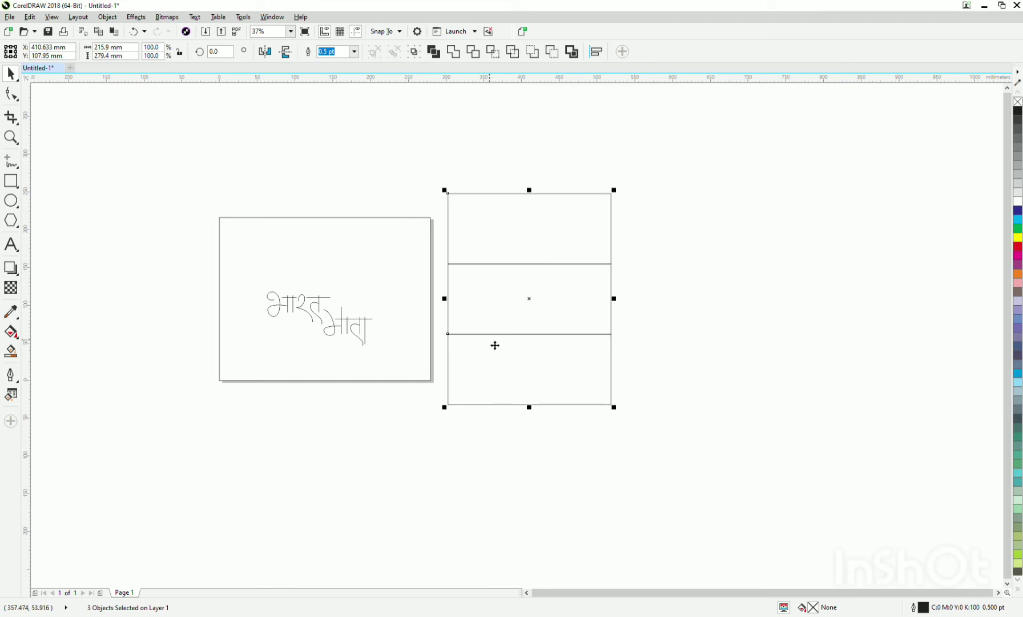
{"action": "key", "text": "ctrl+g"}
{"action": "key", "text": "p"}
{"action": "left_click", "coordinate": [587, 352]}
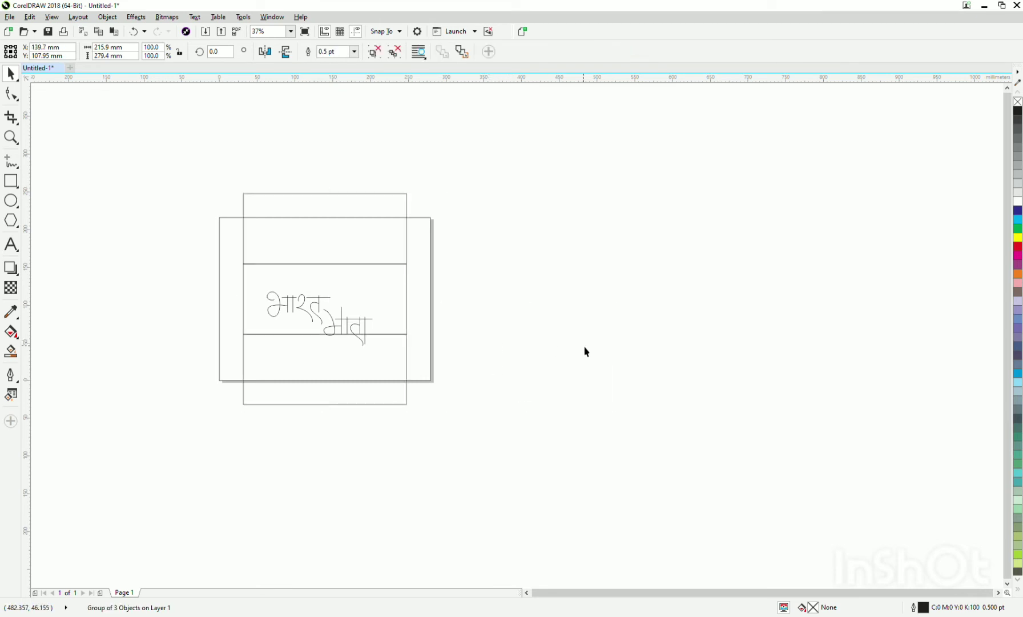
- Resize the band group to the page's 279.4 × 215.9 mm height and width
{"action": "left_click", "coordinate": [352, 261]}
{"action": "left_click_drag", "start_coordinate": [324, 191], "coordinate": [324, 214]}
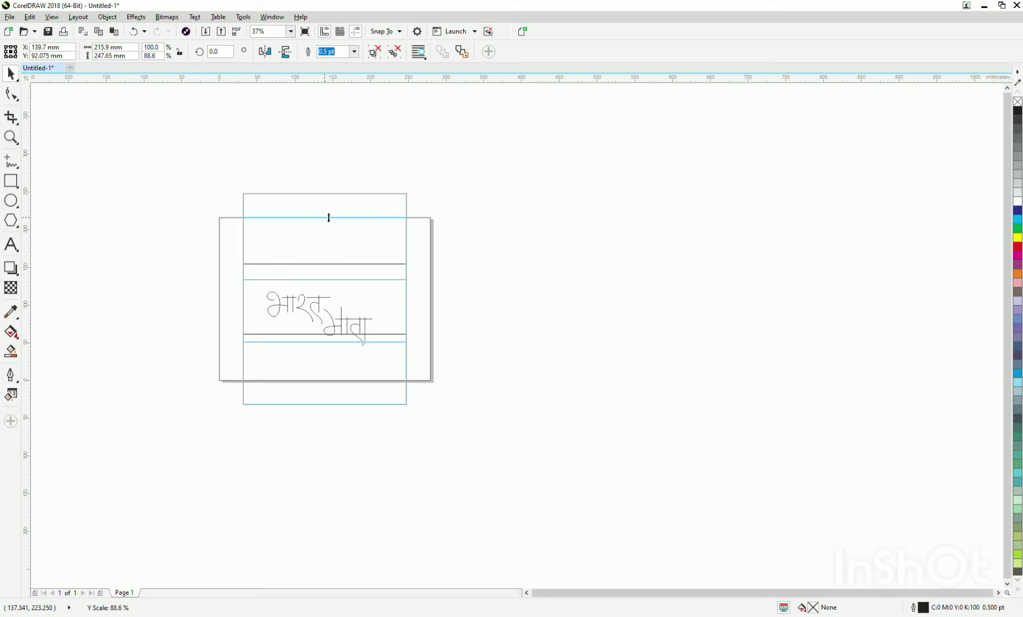
{"action": "left_click_drag", "start_coordinate": [325, 408], "coordinate": [331, 385]}
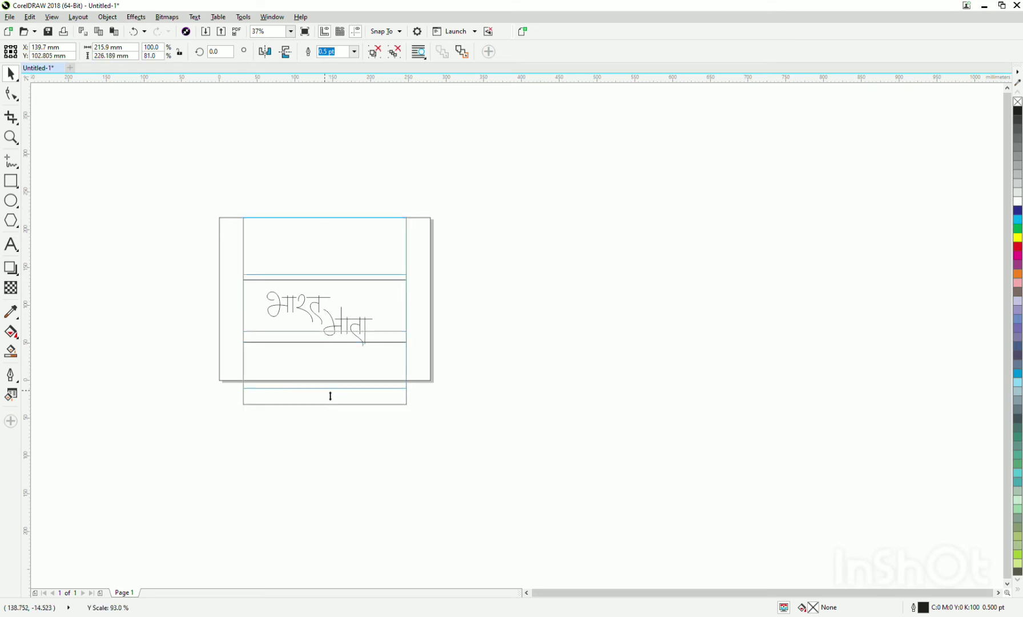
{"action": "left_click", "coordinate": [546, 353]}
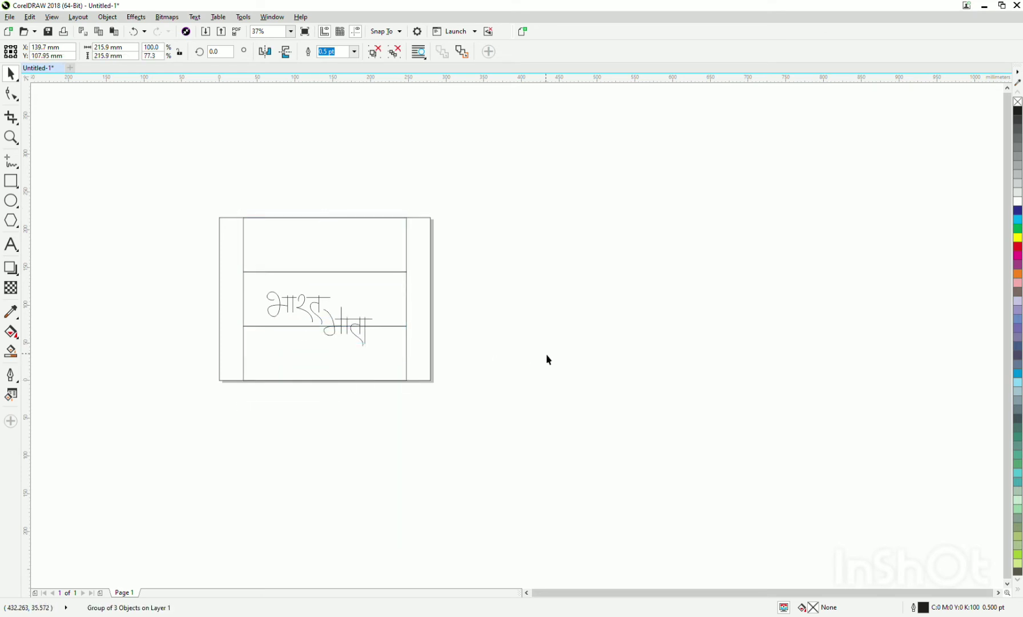
{"action": "scroll", "coordinate": [295, 273], "scroll_direction": "up", "scroll_amount": 2}
{"action": "left_click", "coordinate": [520, 331]}
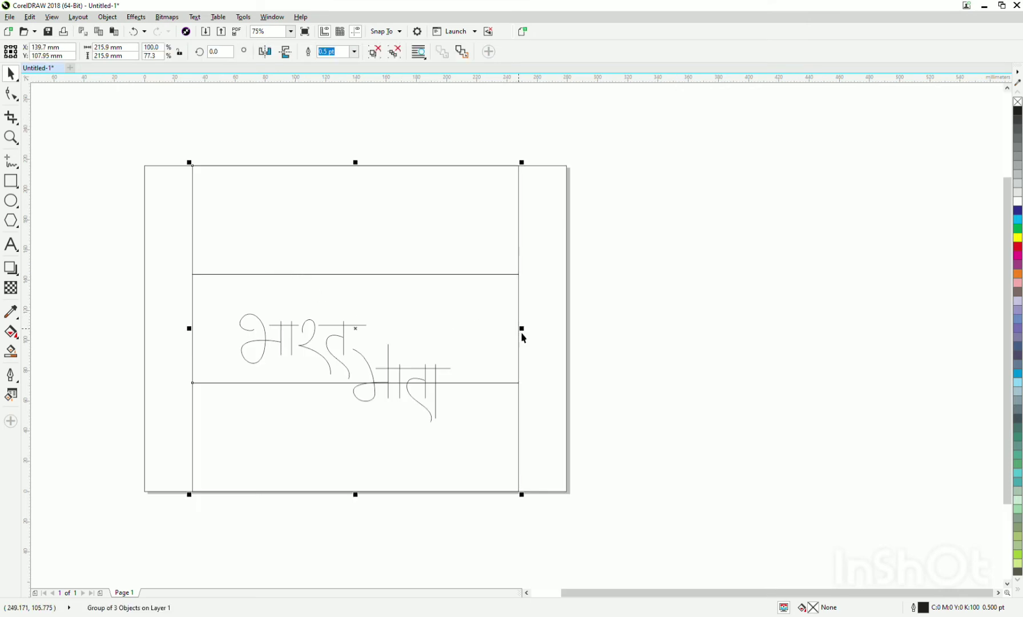
{"action": "left_click_drag", "start_coordinate": [523, 332], "coordinate": [578, 348]}
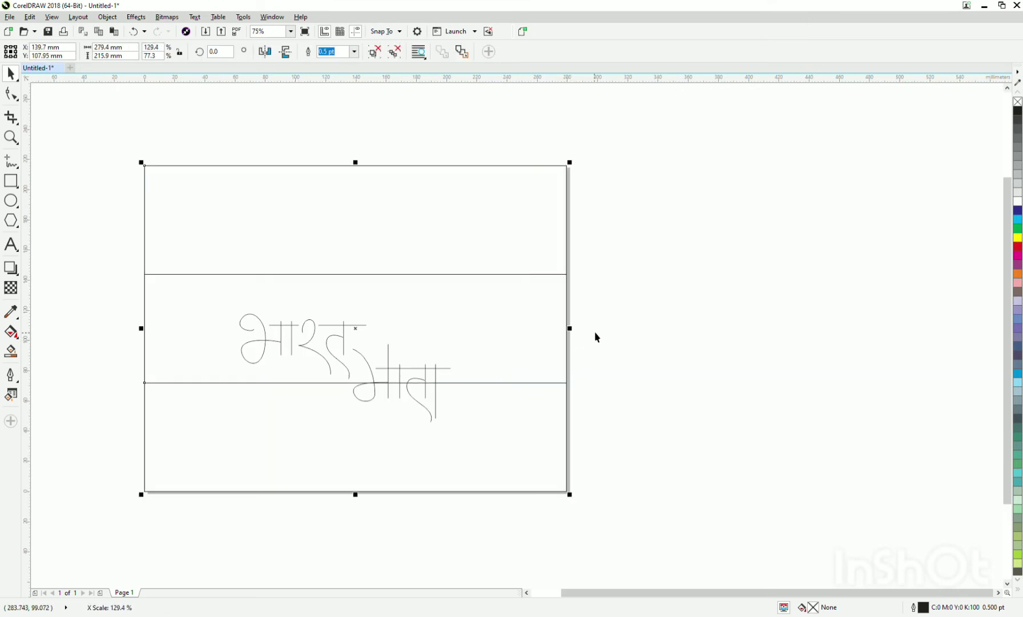
{"action": "left_click", "coordinate": [378, 339]}
- Move the band group to the right and delete the leftover page rectangle
{"action": "left_click", "coordinate": [307, 350]}
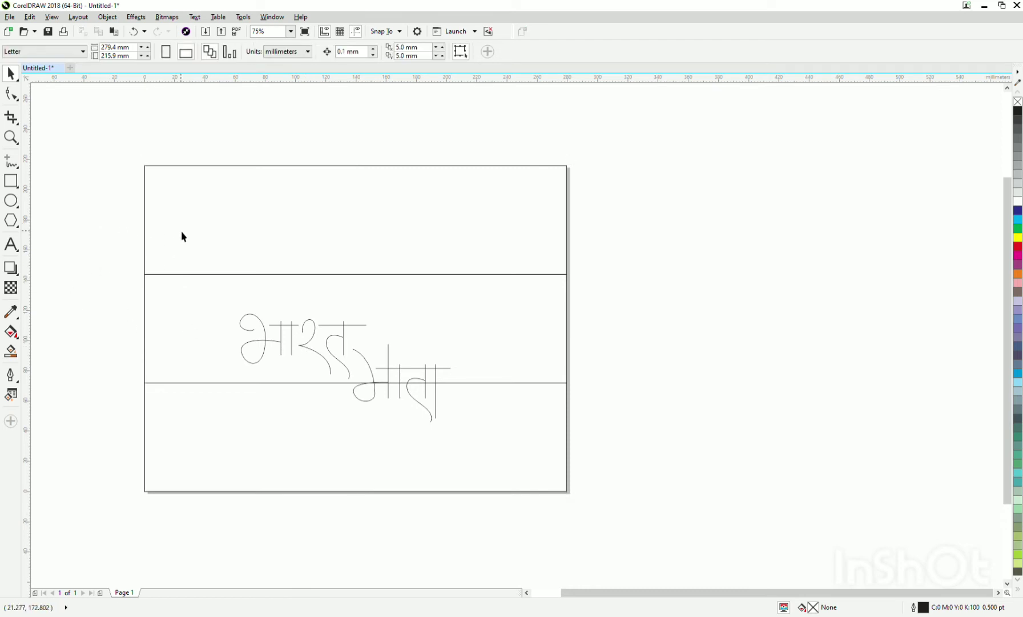
{"action": "left_click_drag", "start_coordinate": [183, 235], "coordinate": [265, 256]}
{"action": "key", "text": "ctrl+z"}
{"action": "left_click_drag", "start_coordinate": [185, 256], "coordinate": [379, 273]}
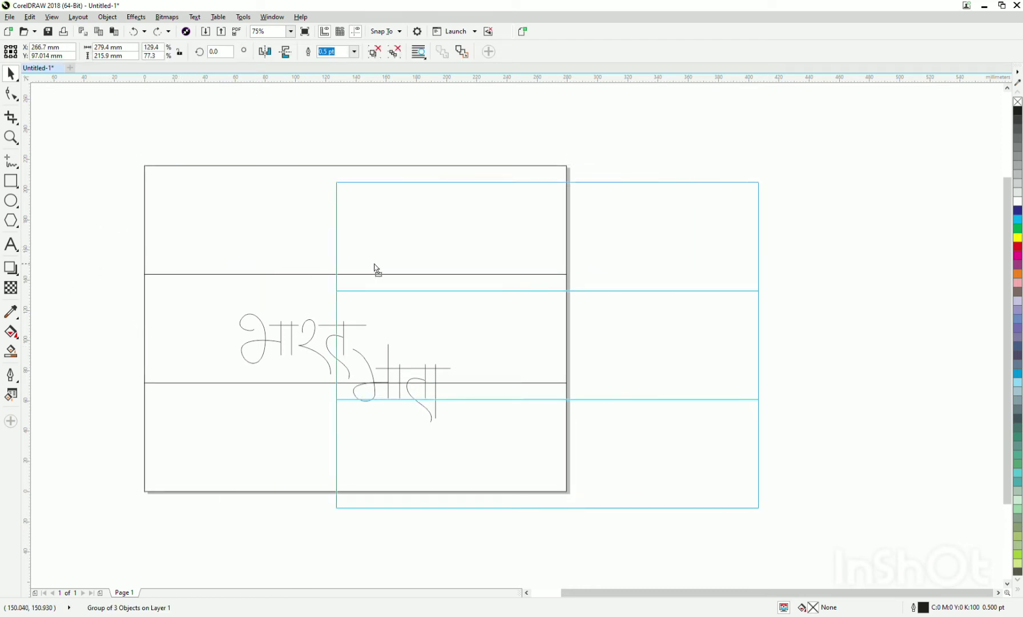
{"action": "left_click_drag", "start_coordinate": [169, 260], "coordinate": [132, 265]}
{"action": "key", "text": "Delete"}
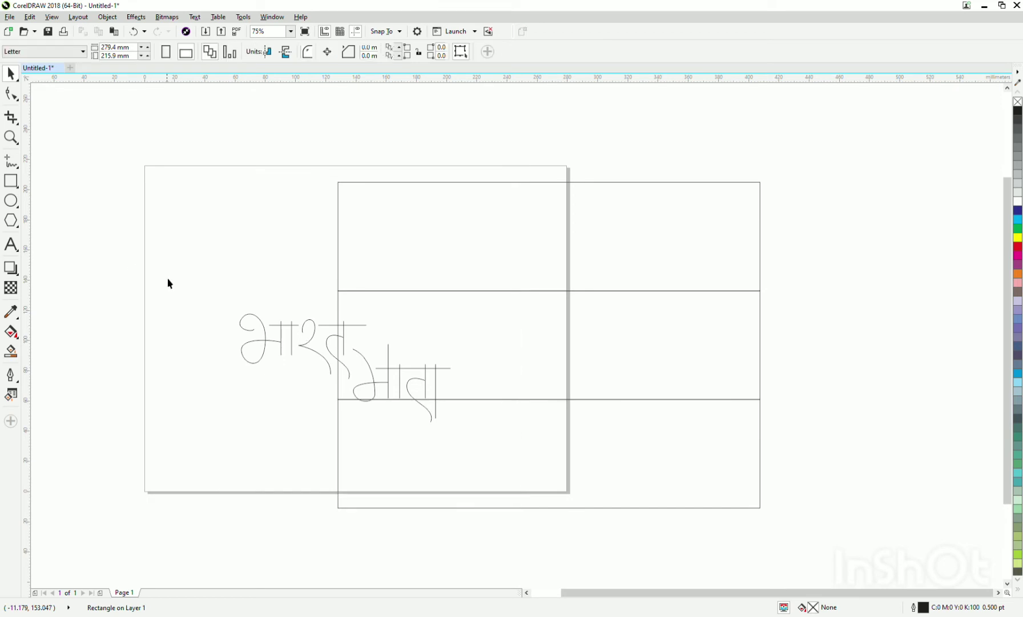
- Centre the band group on the page again and ungroup the three bands
{"action": "left_click", "coordinate": [613, 263]}
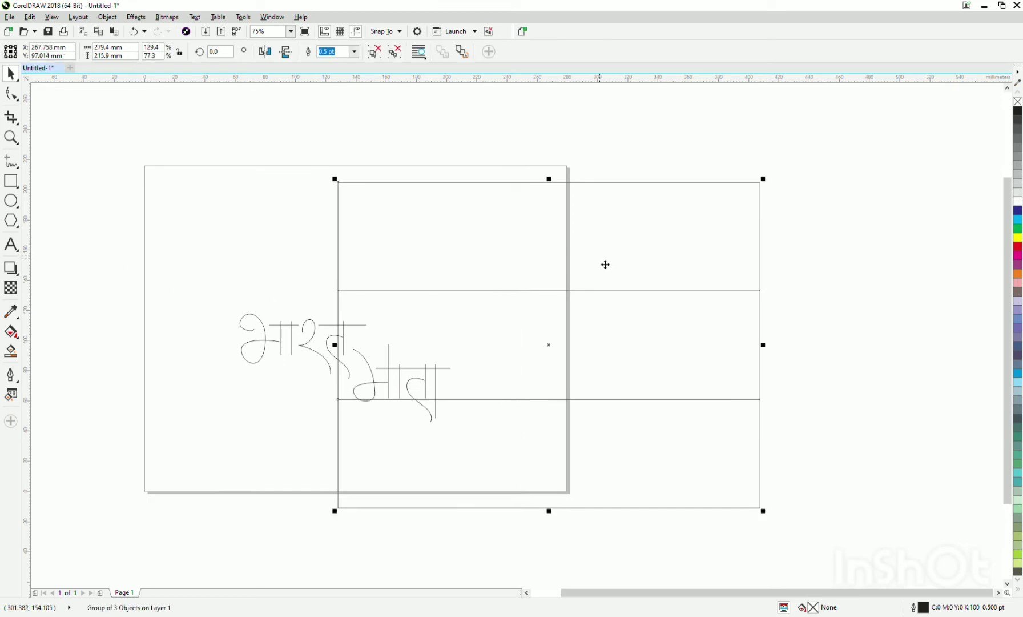
{"action": "key", "text": "p"}
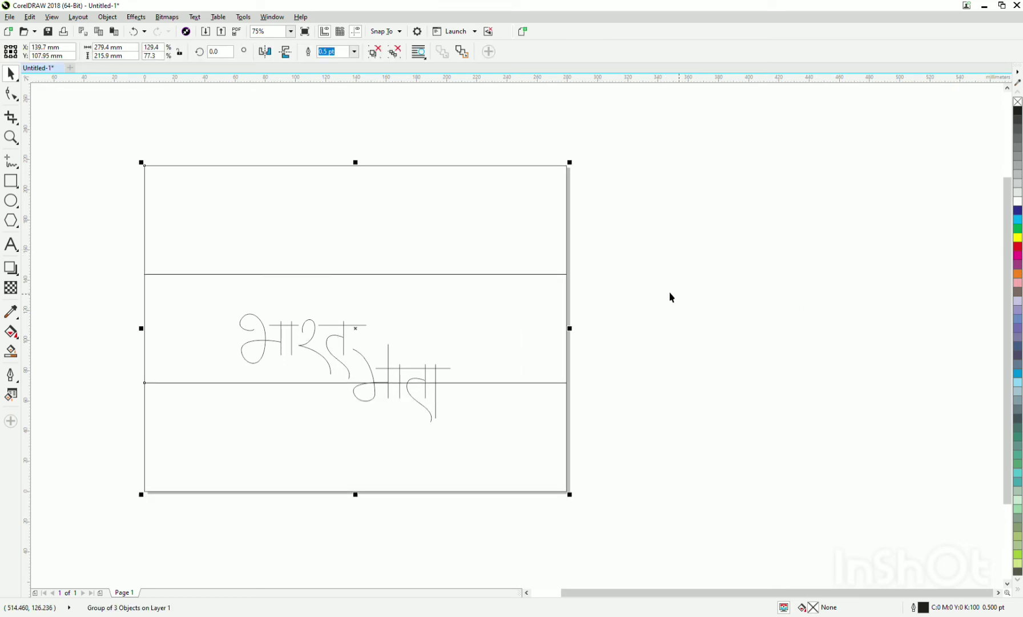
{"action": "key", "text": "ctrl+u"}
- Fill the top band saffron orange and the bottom band dark green
{"action": "left_click", "coordinate": [522, 222]}
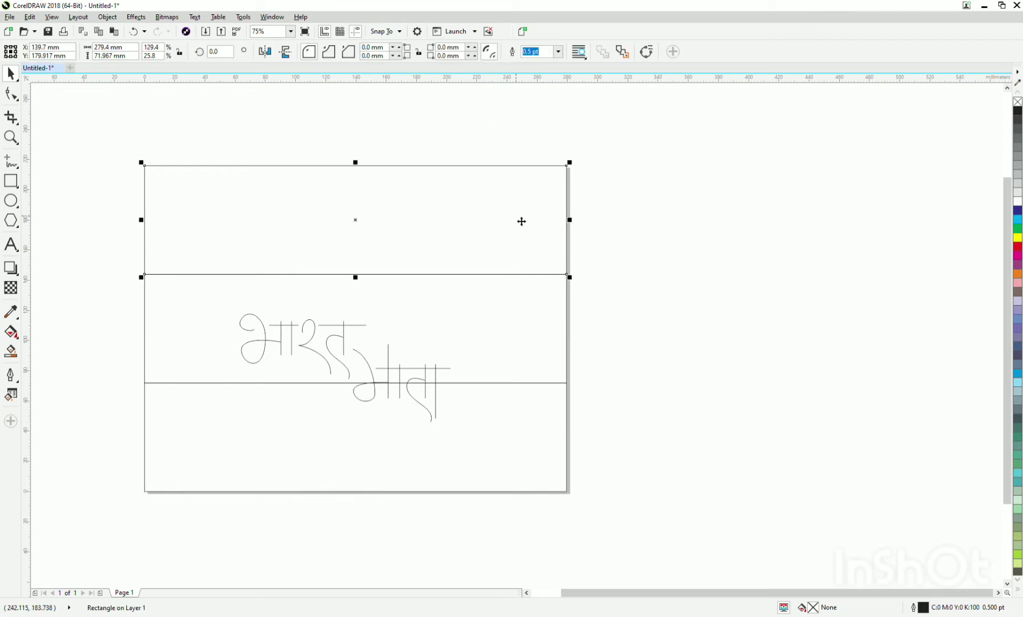
{"action": "left_click", "coordinate": [1018, 274]}
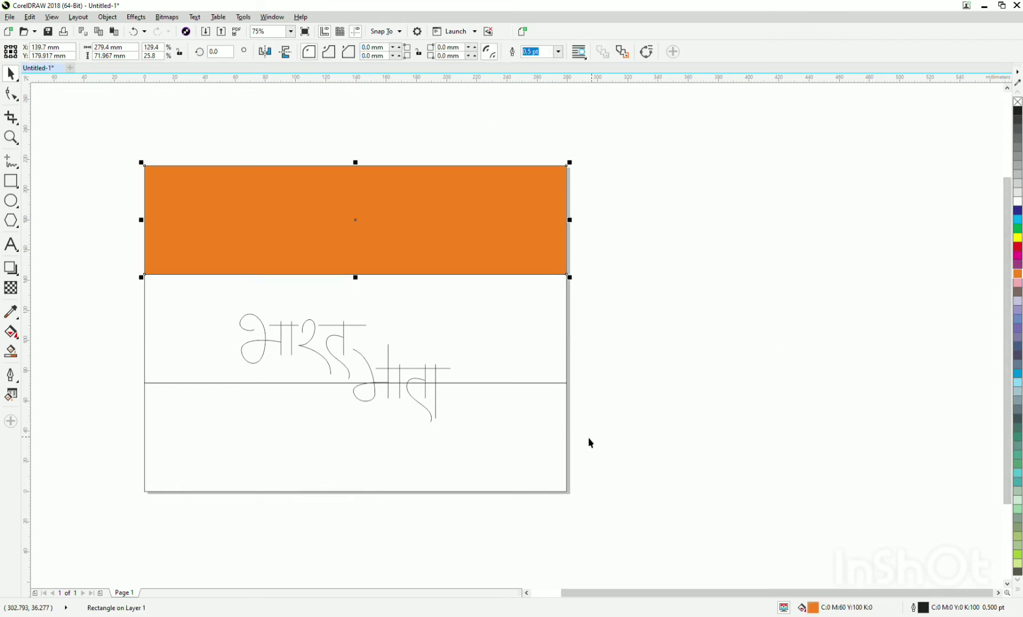
{"action": "key", "text": "Tab"}
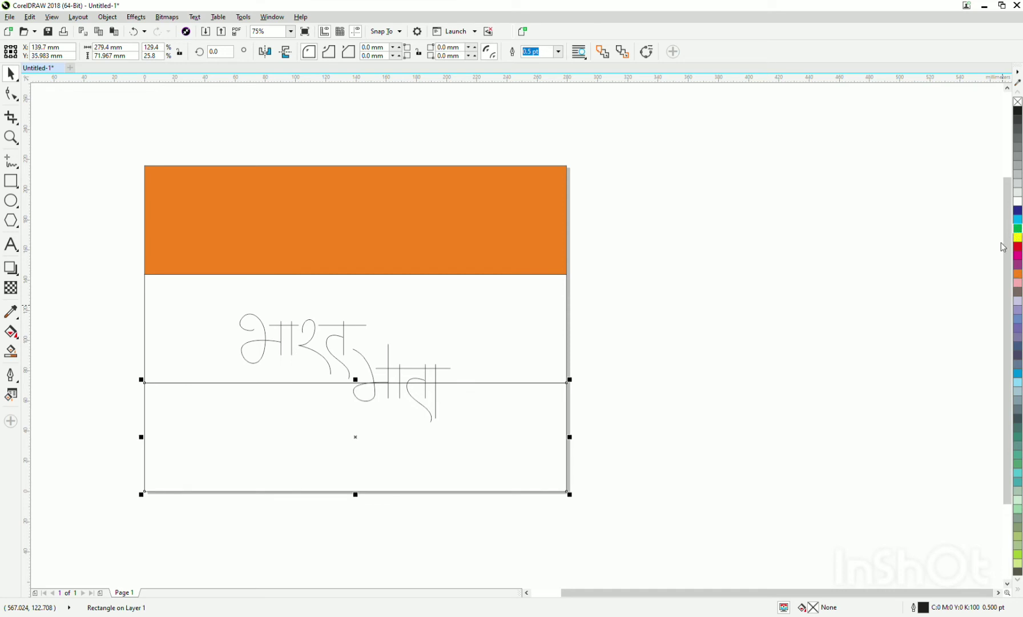
{"action": "left_click", "coordinate": [1017, 437]}
{"action": "left_click", "coordinate": [644, 394]}
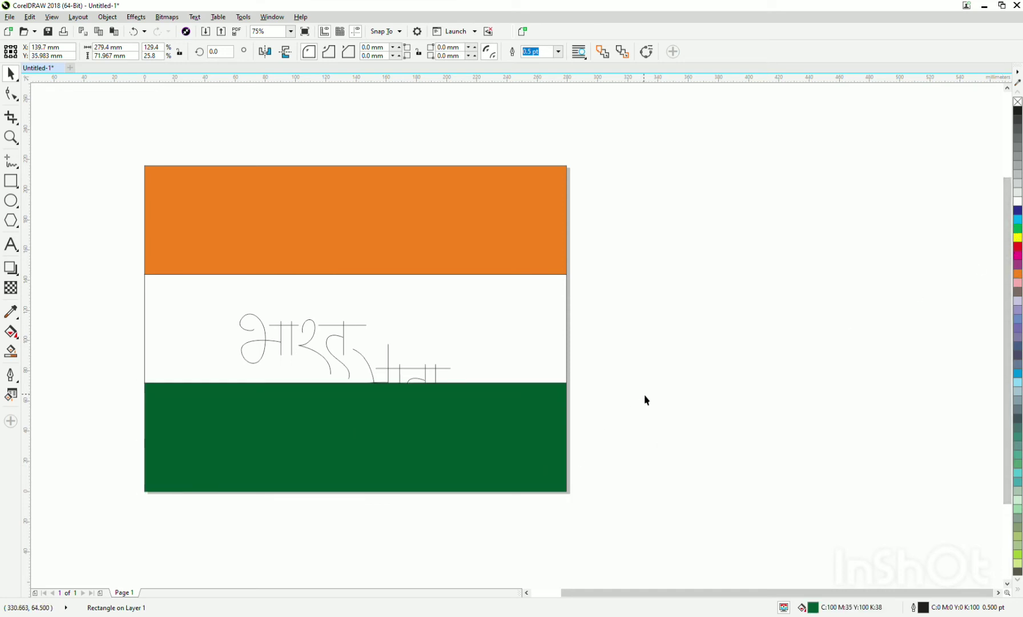
- Move the भारत माता lettering up-left and enlarge it to about 176%
{"action": "left_click", "coordinate": [324, 363]}
{"action": "mouse_move", "coordinate": [330, 366]}
{"action": "left_mouse_down"}
{"action": "mouse_move", "coordinate": [310, 336]}
{"action": "mouse_move", "coordinate": [269, 308]}
{"action": "left_mouse_up"}
{"action": "left_click_drag", "start_coordinate": [392, 346], "coordinate": [559, 479]}
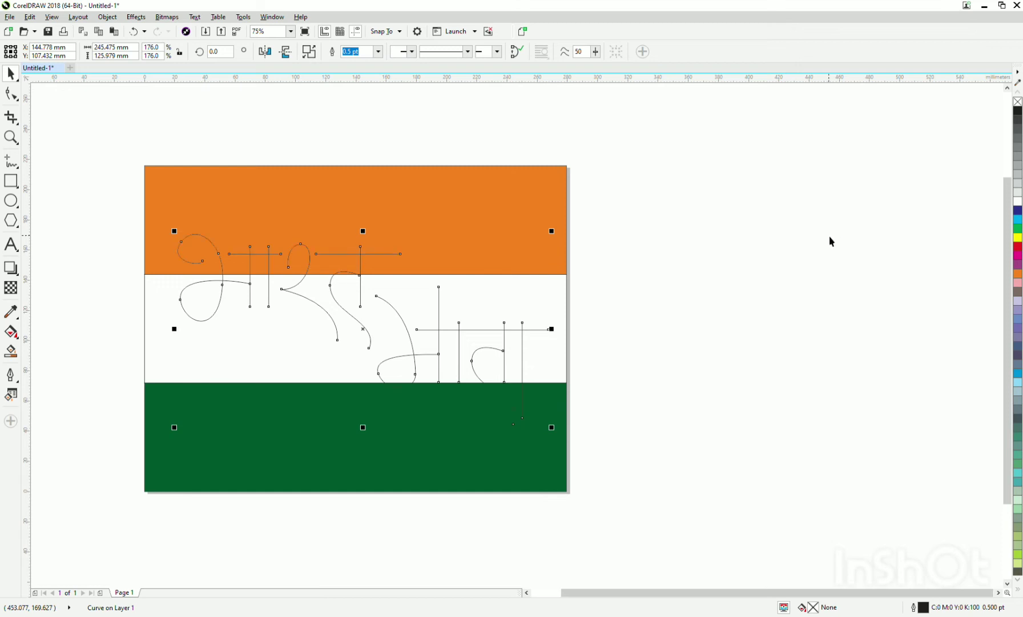
- Remove the outlines from the orange, white and green bands
{"action": "left_click", "coordinate": [745, 269]}
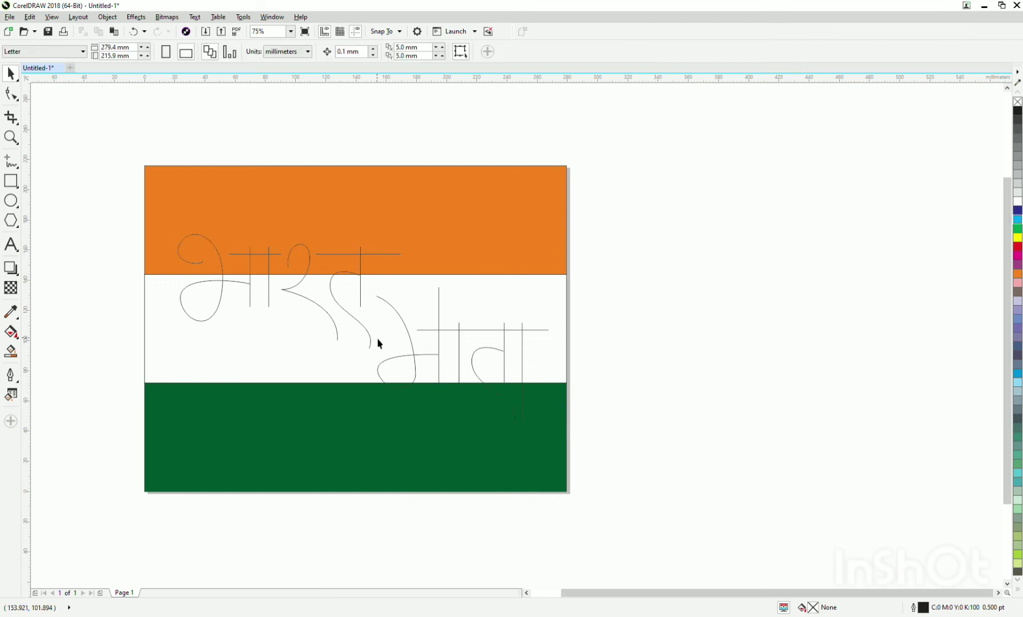
{"action": "left_click", "coordinate": [222, 414]}
{"action": "left_click", "coordinate": [196, 365], "text": "shift"}
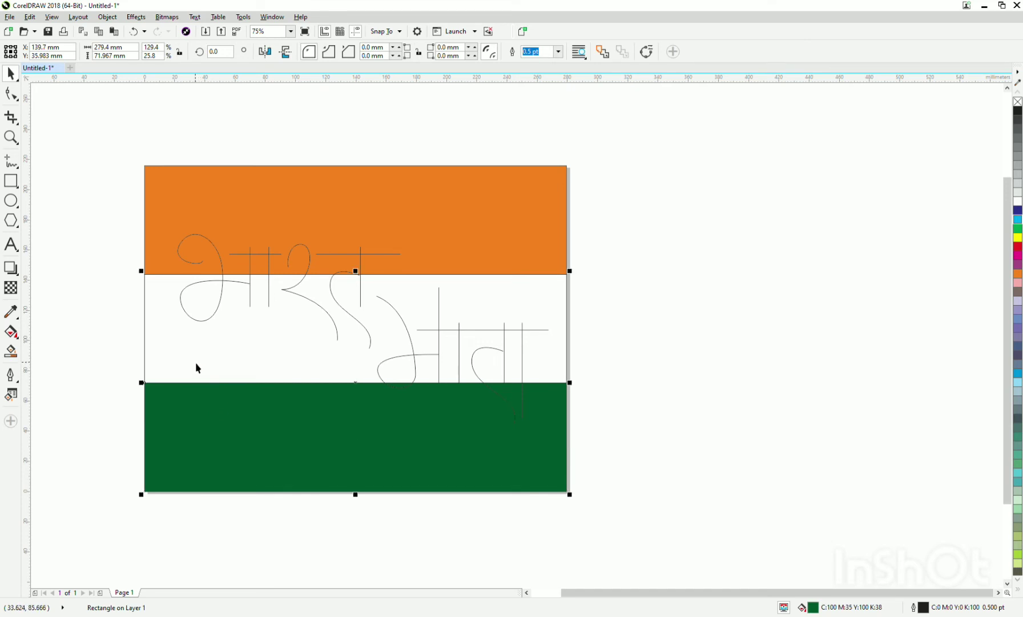
{"action": "left_click", "coordinate": [338, 244], "text": "shift"}
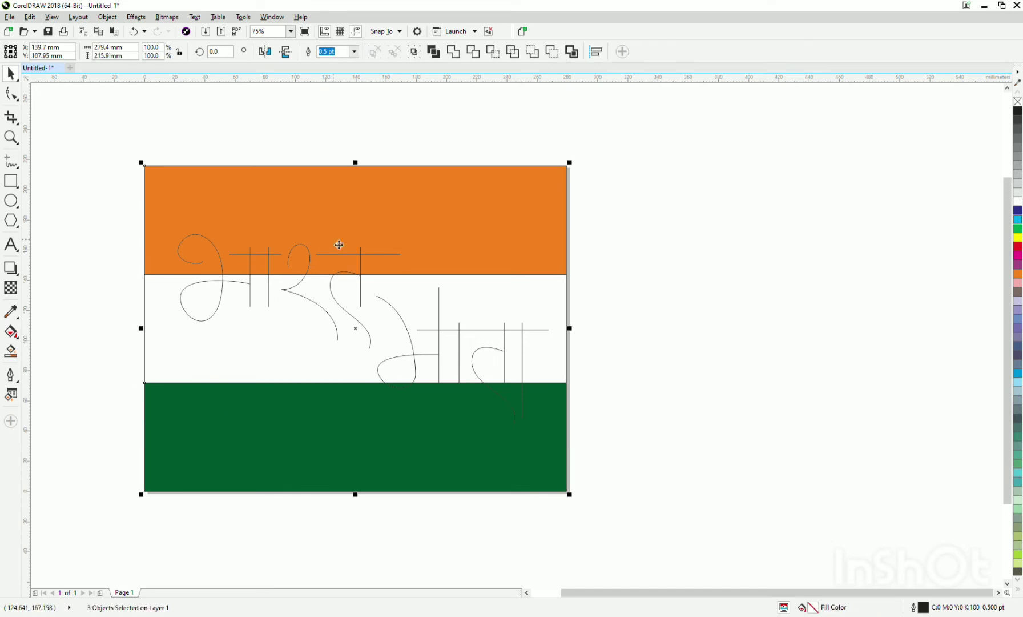
{"action": "right_click", "coordinate": [1017, 102]}
{"action": "left_click", "coordinate": [812, 295]}
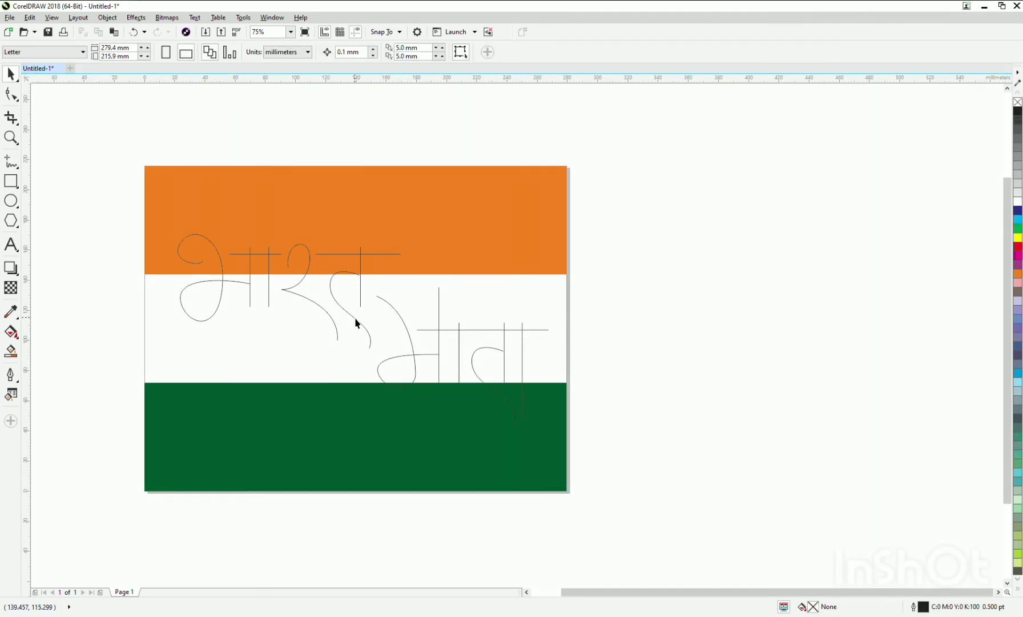
{"action": "left_click", "coordinate": [357, 324]}
- Make the orange and green bands taller, narrowing the white middle stripe
{"action": "left_click", "coordinate": [75, 261]}
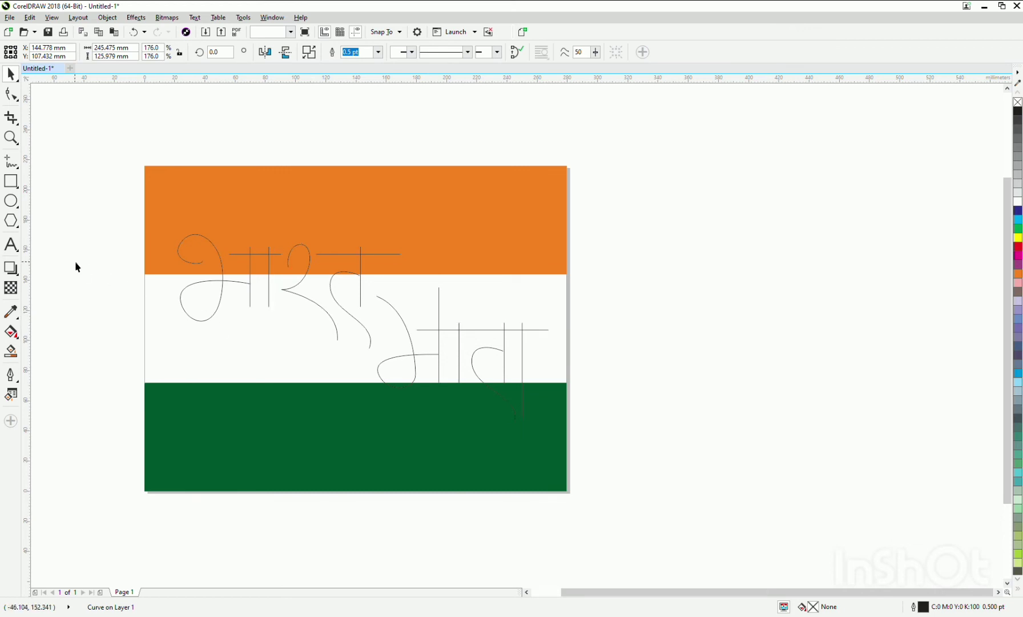
{"action": "left_click", "coordinate": [343, 231]}
{"action": "left_click_drag", "start_coordinate": [359, 281], "coordinate": [359, 302]}
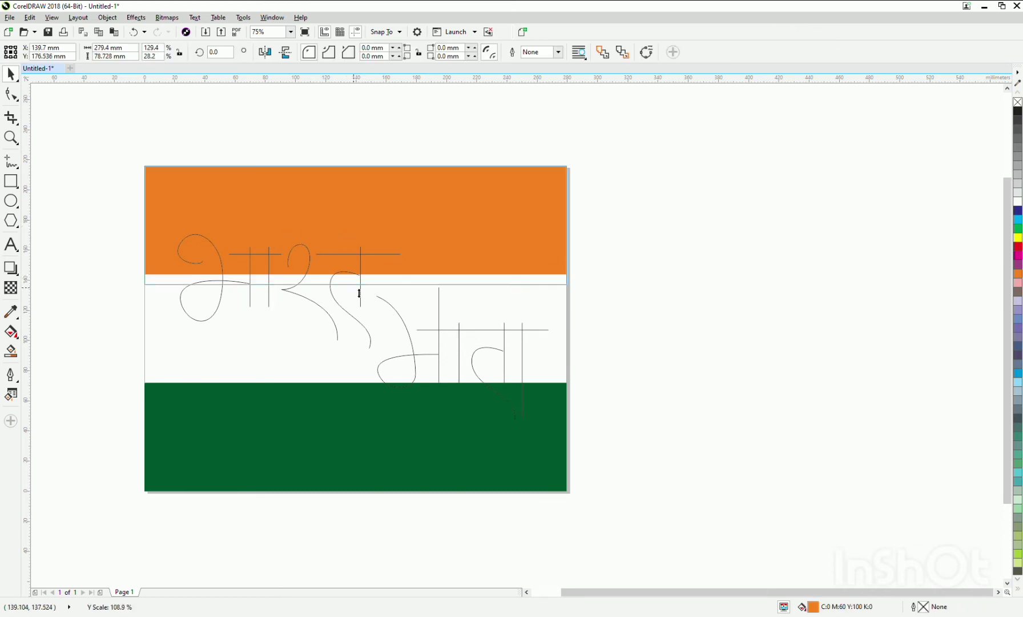
{"action": "left_click", "coordinate": [338, 421]}
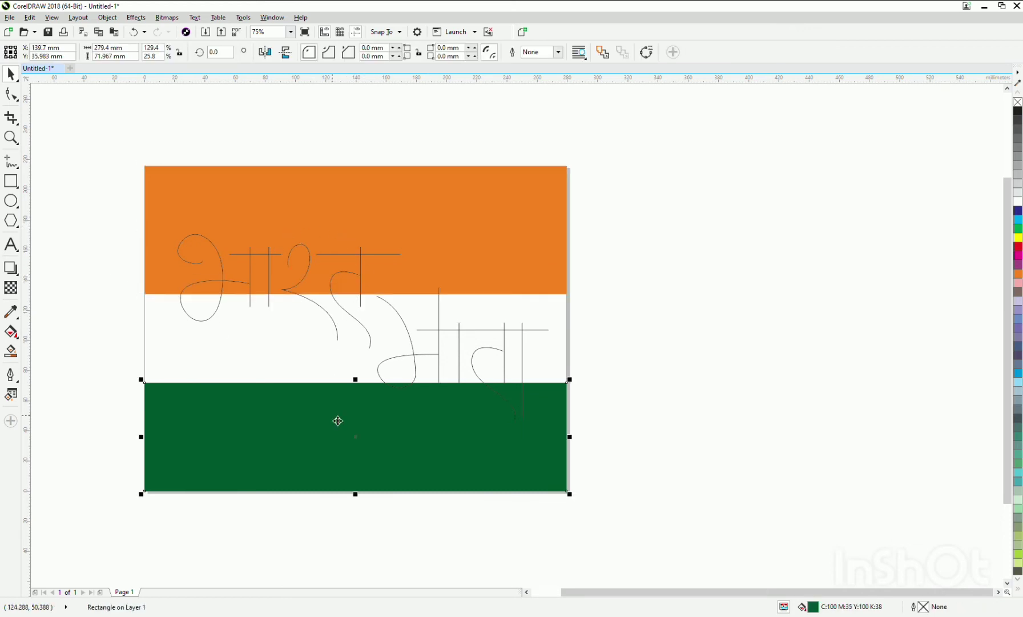
{"action": "left_click_drag", "start_coordinate": [356, 494], "coordinate": [356, 513]}
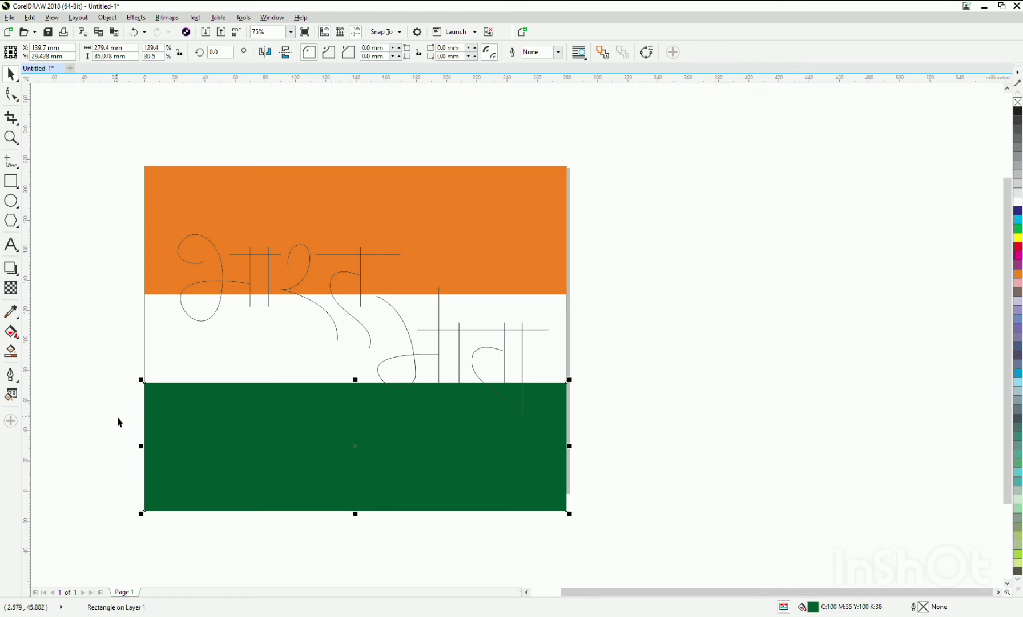
{"action": "left_click_drag", "start_coordinate": [327, 429], "coordinate": [327, 394]}
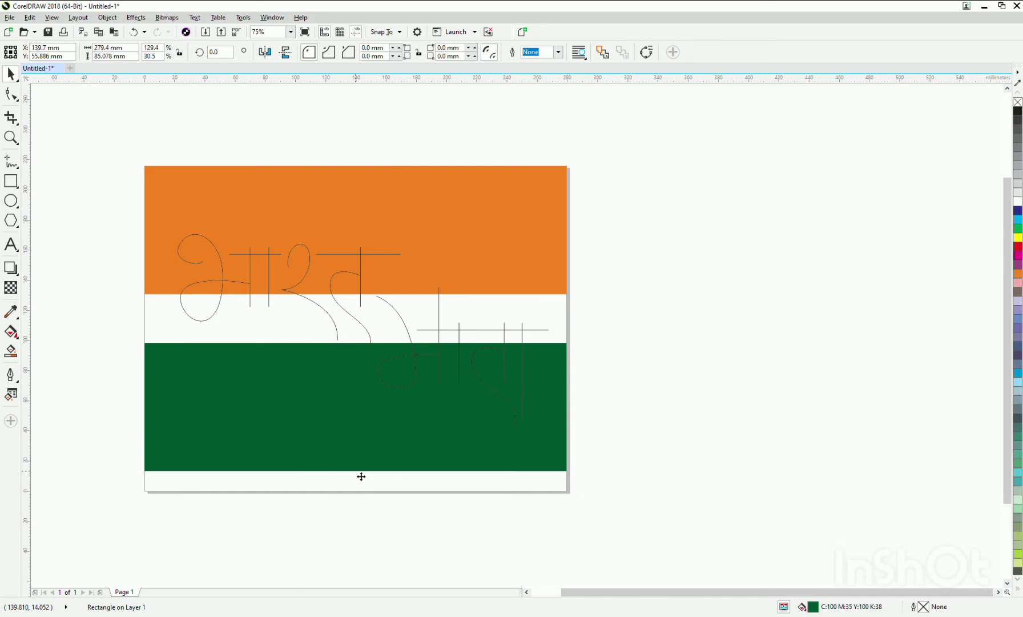
{"action": "left_click_drag", "start_coordinate": [360, 475], "coordinate": [360, 496]}
{"action": "left_click", "coordinate": [668, 397]}
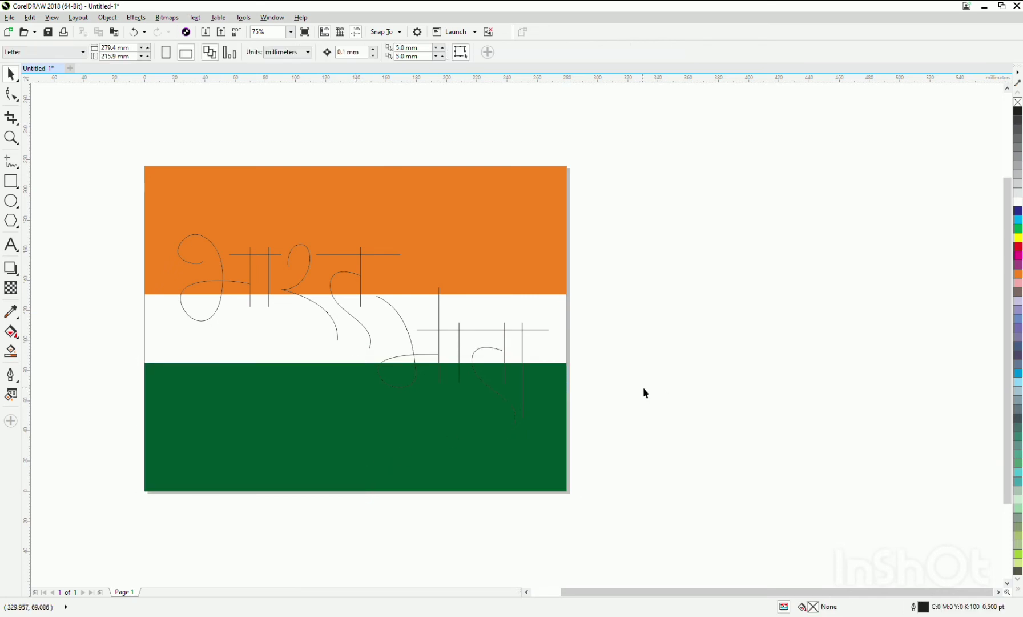
{"action": "left_click", "coordinate": [337, 327]}
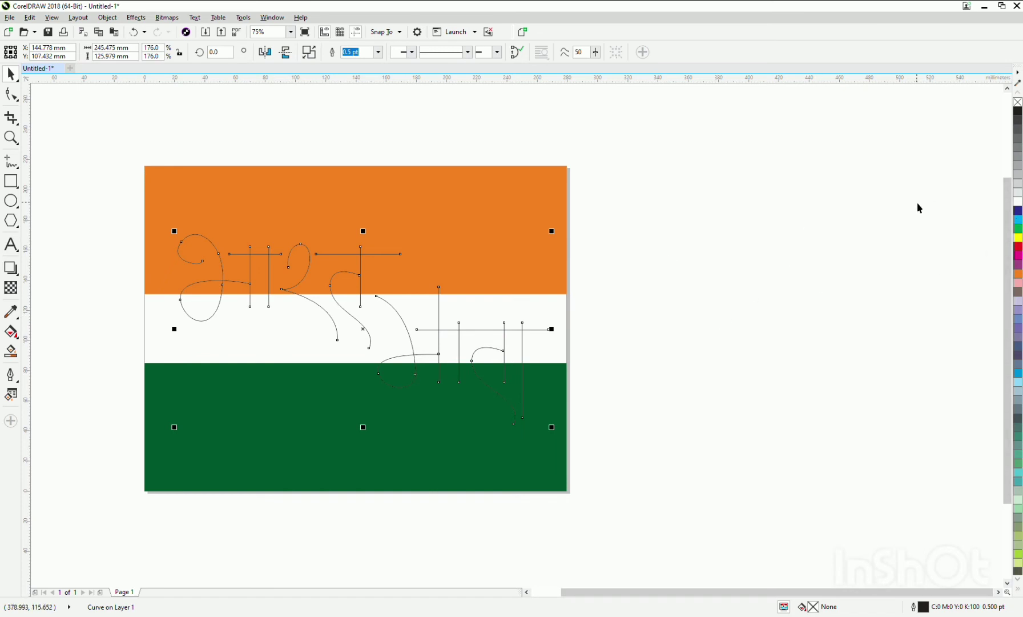
- Give the lettering curve a dark blue outline 10 pt wide
{"action": "right_click", "coordinate": [1018, 211]}
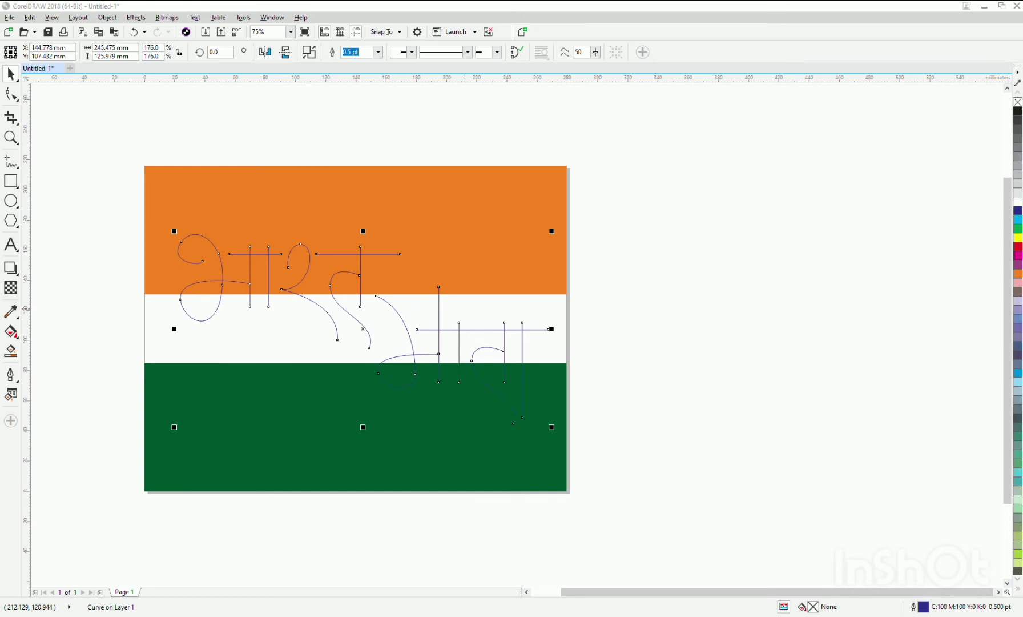
{"action": "type", "text": "10"}
{"action": "key", "text": "Return"}
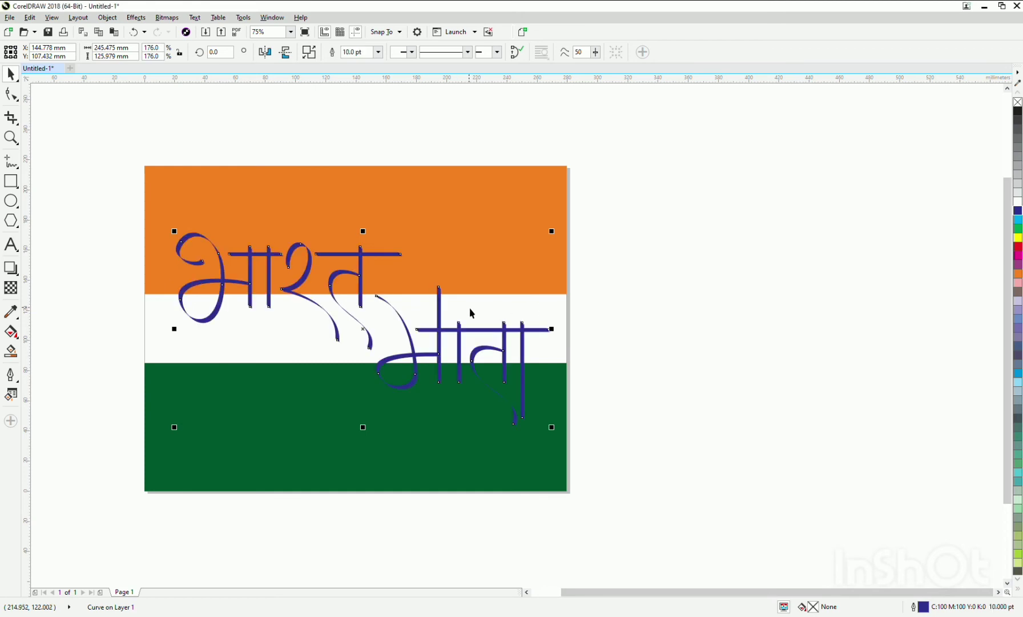
- Make an offset cyan copy of the lettering and blend it with the dark blue curve
{"action": "scroll", "coordinate": [275, 289], "scroll_direction": "up", "scroll_amount": 2}
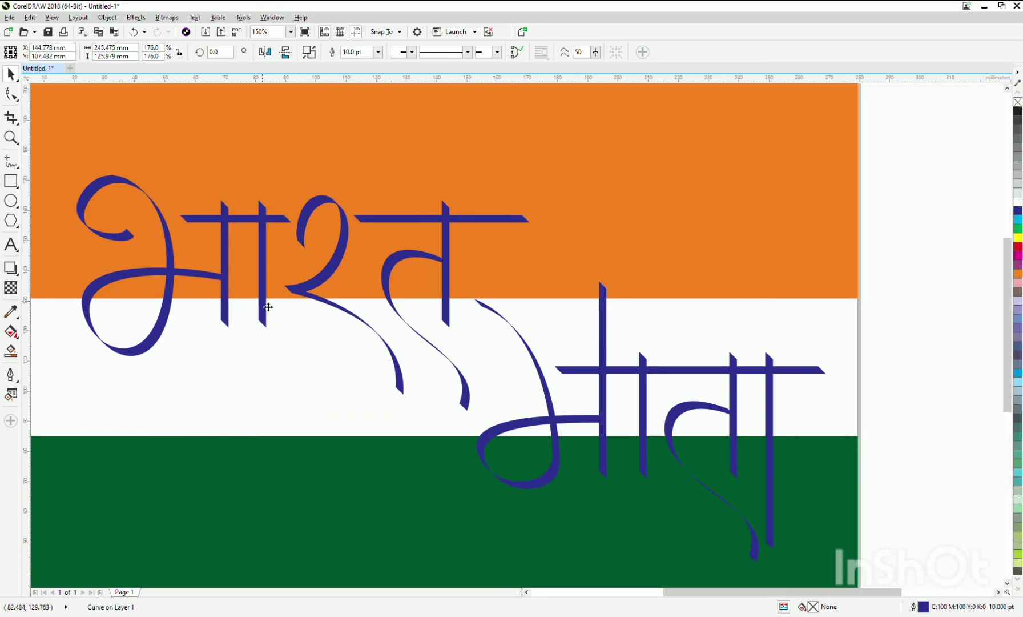
{"action": "left_click_drag", "start_coordinate": [268, 307], "coordinate": [284, 319]}
{"action": "right_click", "coordinate": [1017, 220]}
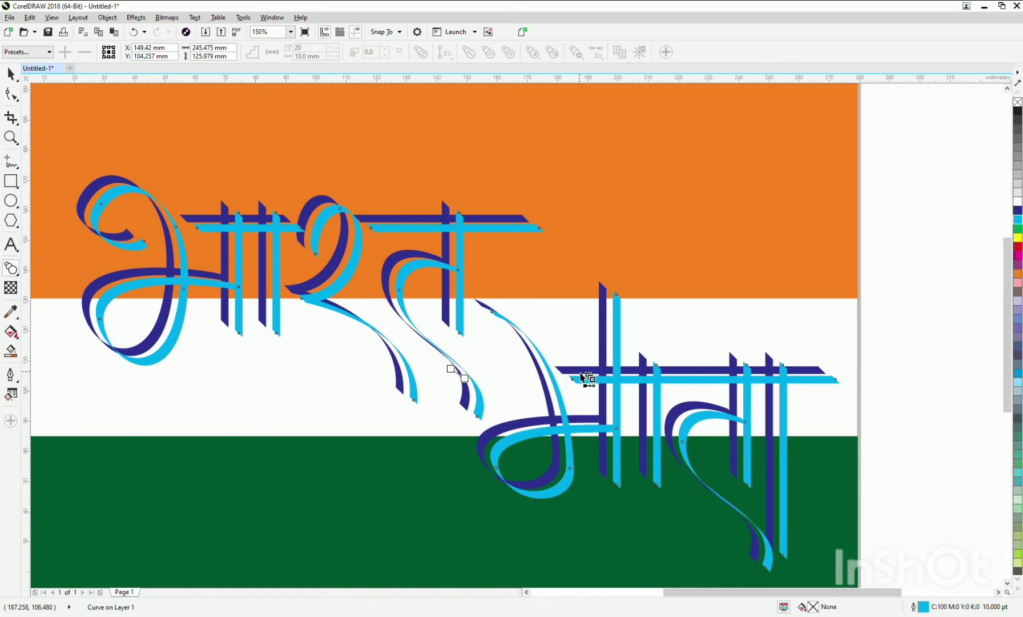
{"action": "left_click_drag", "start_coordinate": [590, 383], "coordinate": [583, 374]}
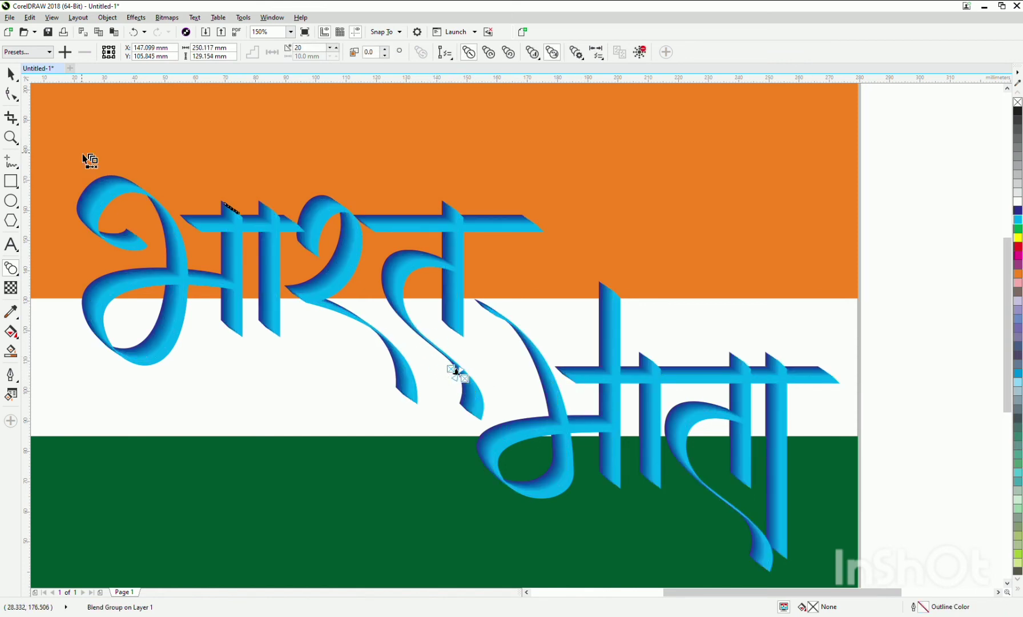
- Shift the blended lettering slightly left and move the cyan front curve down-right to deepen the ribbon
{"action": "left_click", "coordinate": [11, 73]}
{"action": "scroll", "coordinate": [463, 321], "scroll_direction": "down", "scroll_amount": 2}
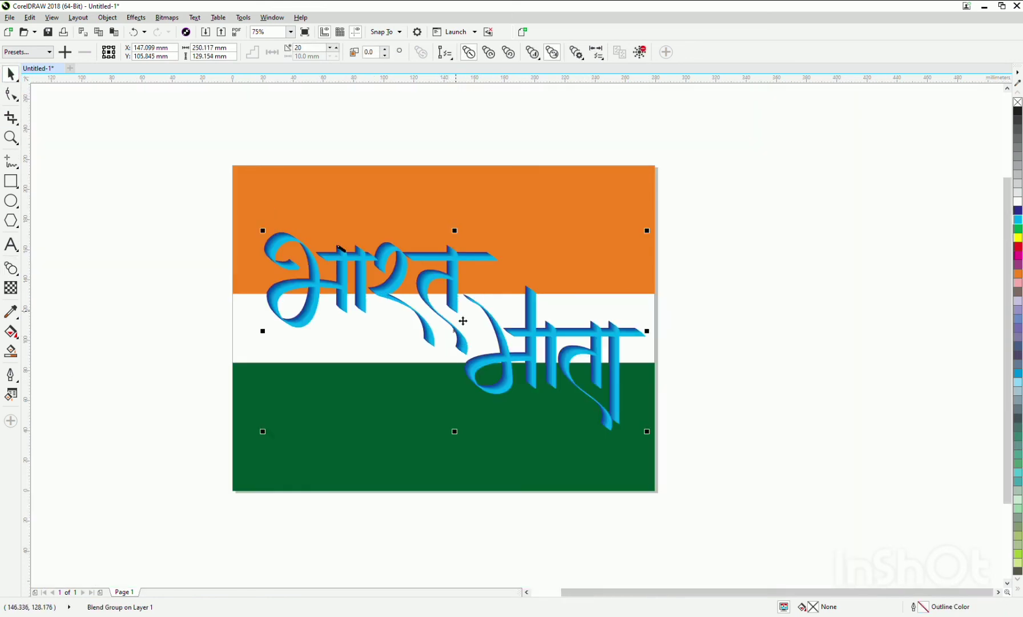
{"action": "left_click", "coordinate": [717, 325]}
{"action": "left_click", "coordinate": [346, 291]}
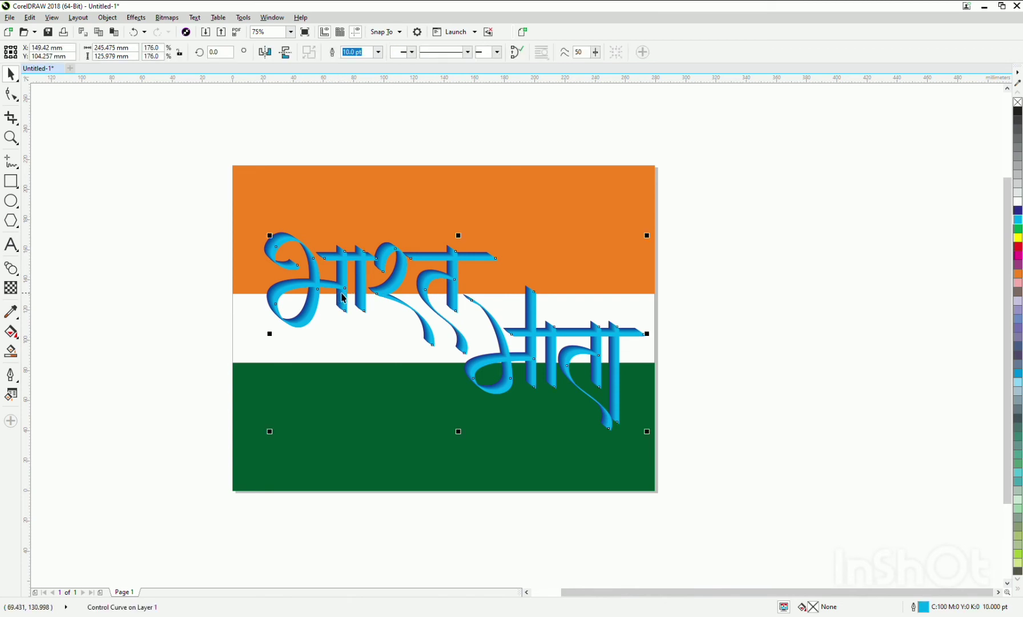
{"action": "left_click_drag", "start_coordinate": [346, 291], "coordinate": [330, 281]}
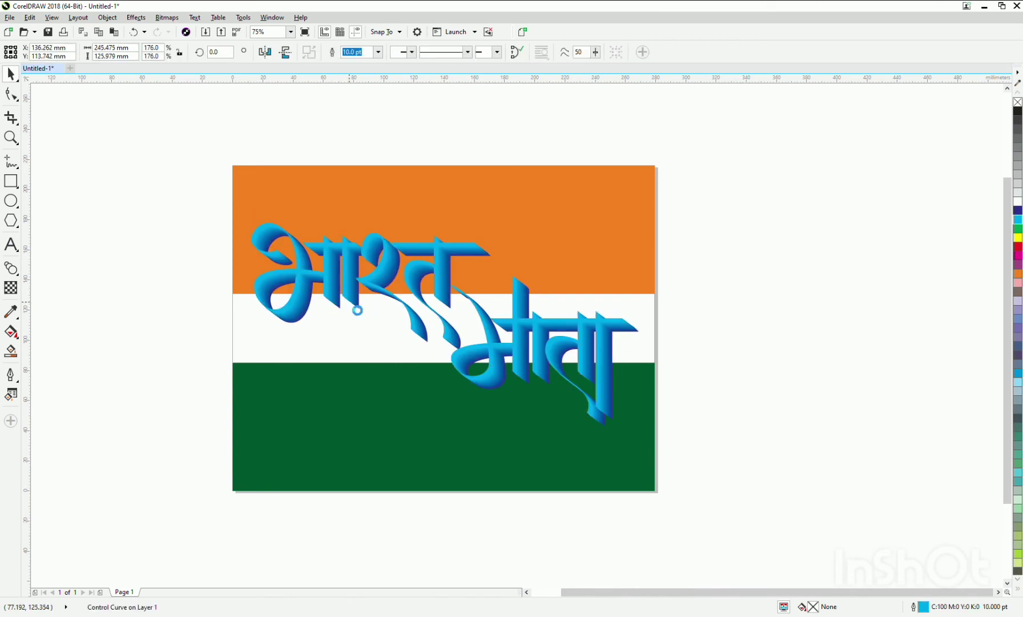
{"action": "key", "text": "ctrl+z"}
{"action": "key", "text": "Escape"}
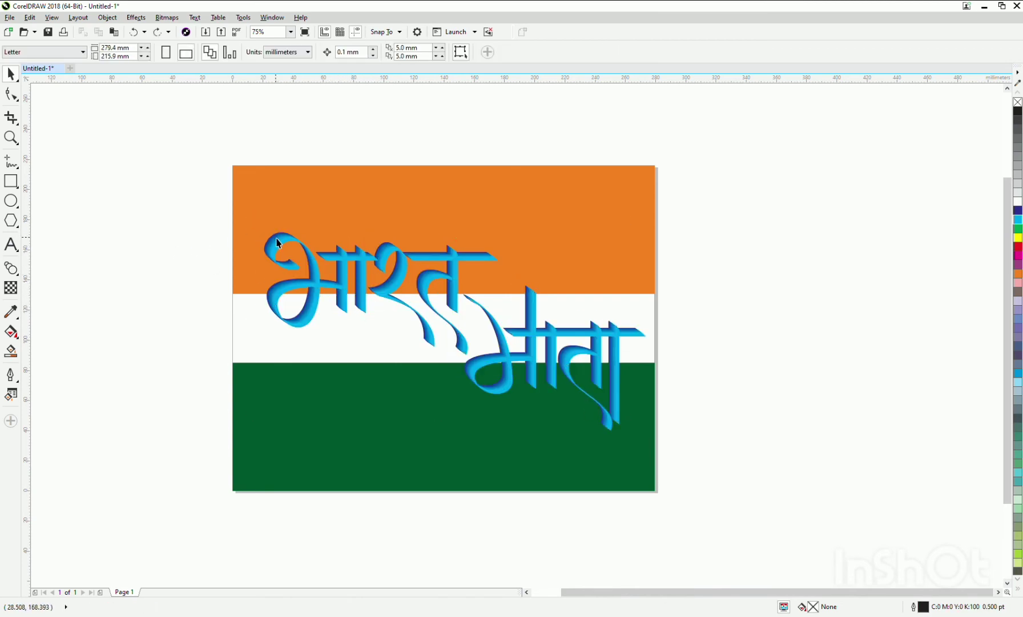
{"action": "left_click", "coordinate": [278, 242]}
{"action": "left_click_drag", "start_coordinate": [278, 243], "coordinate": [270, 241]}
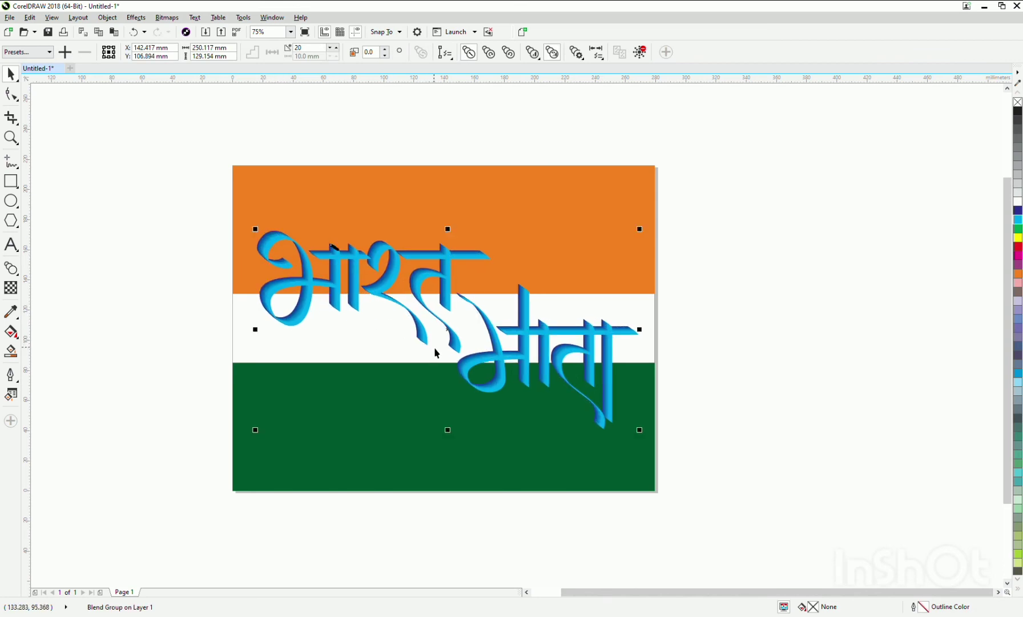
{"action": "left_click_drag", "start_coordinate": [435, 353], "coordinate": [431, 352]}
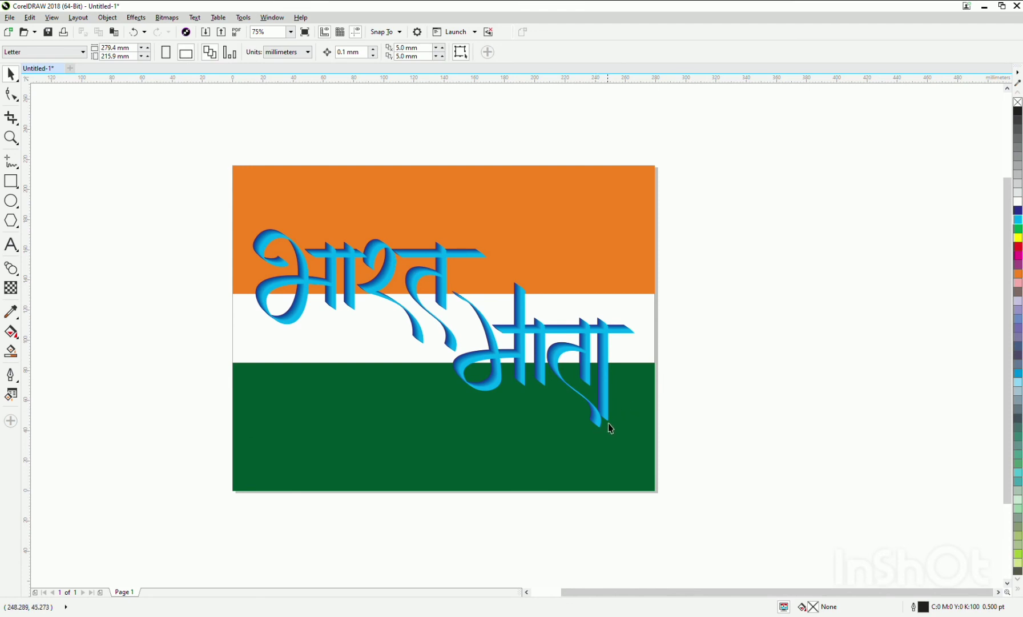
{"action": "left_click", "coordinate": [607, 420]}
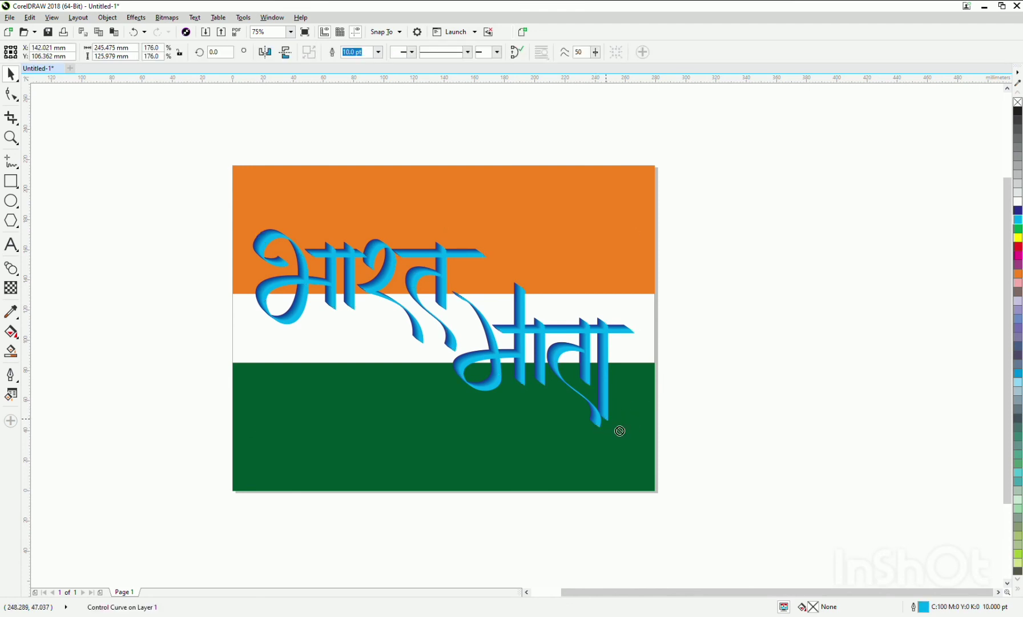
{"action": "left_click_drag", "start_coordinate": [613, 425], "coordinate": [620, 444]}
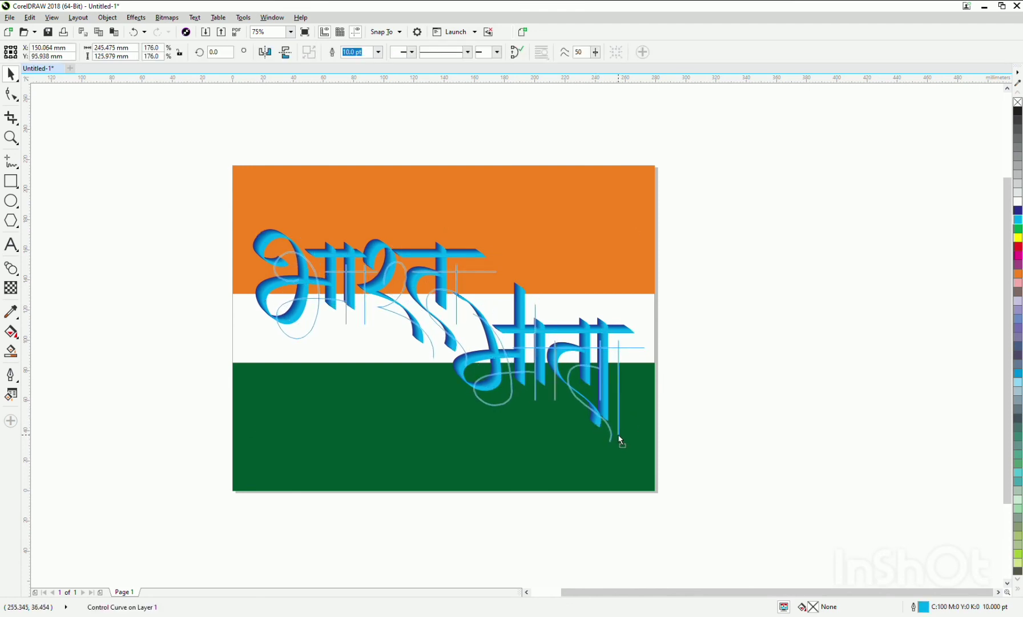
- Drop the cyan front curve lower to deepen the ribbon and make a copy of it
{"action": "left_click_drag", "start_coordinate": [620, 444], "coordinate": [611, 416]}
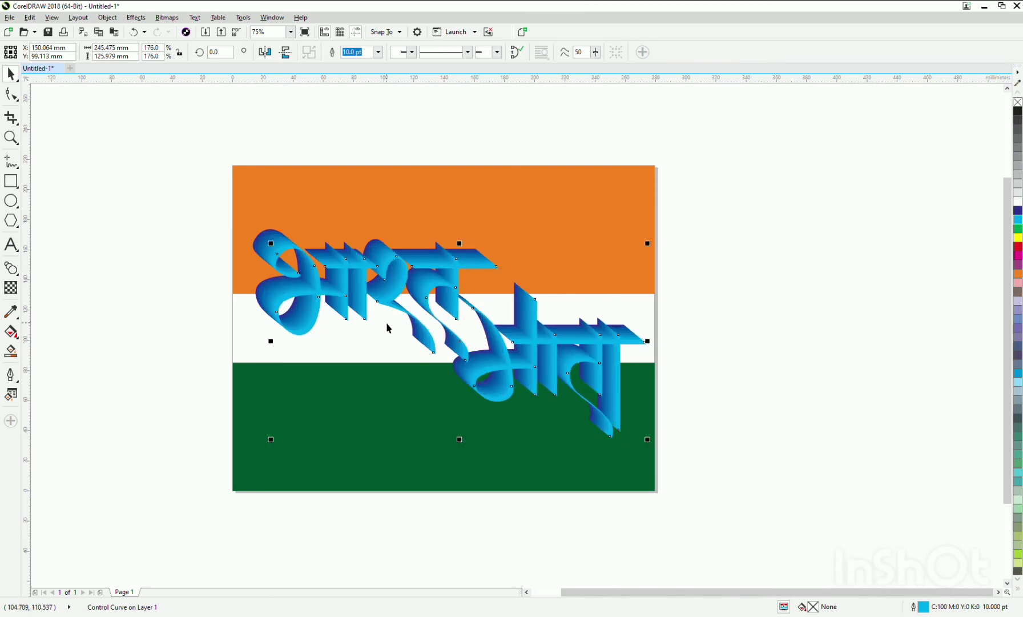
{"action": "scroll", "coordinate": [386, 320], "scroll_direction": "up", "scroll_amount": 1}
{"action": "mouse_move", "coordinate": [398, 296]}
{"action": "left_mouse_down"}
{"action": "mouse_move", "coordinate": [386, 296]}
{"action": "mouse_move", "coordinate": [415, 308]}
{"action": "left_mouse_up"}
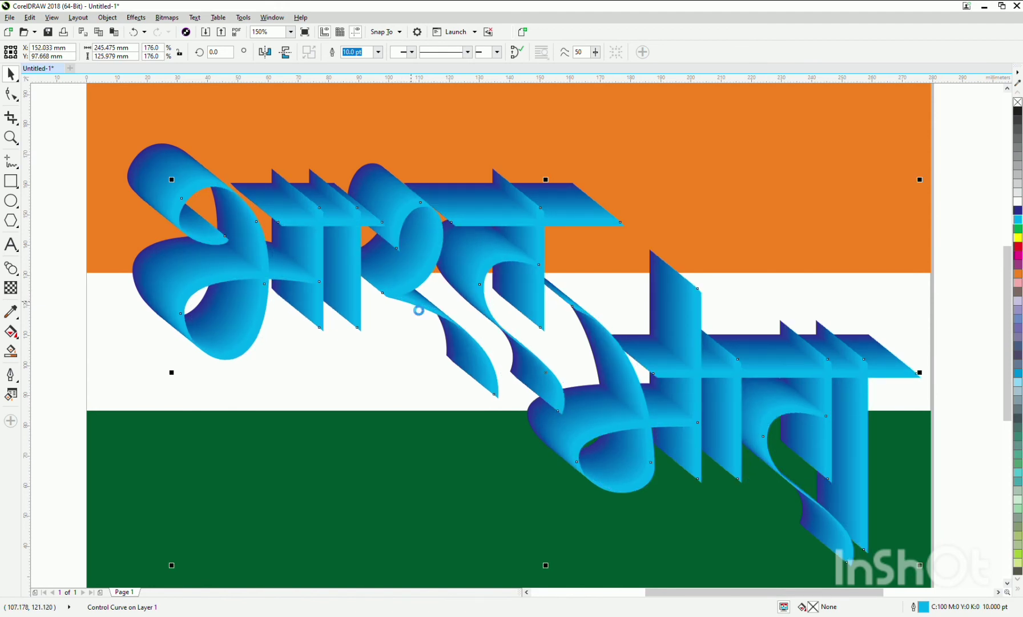
- Test white and yellow outlines on the copy, undo both, and delete the copy
{"action": "right_click", "coordinate": [1018, 202]}
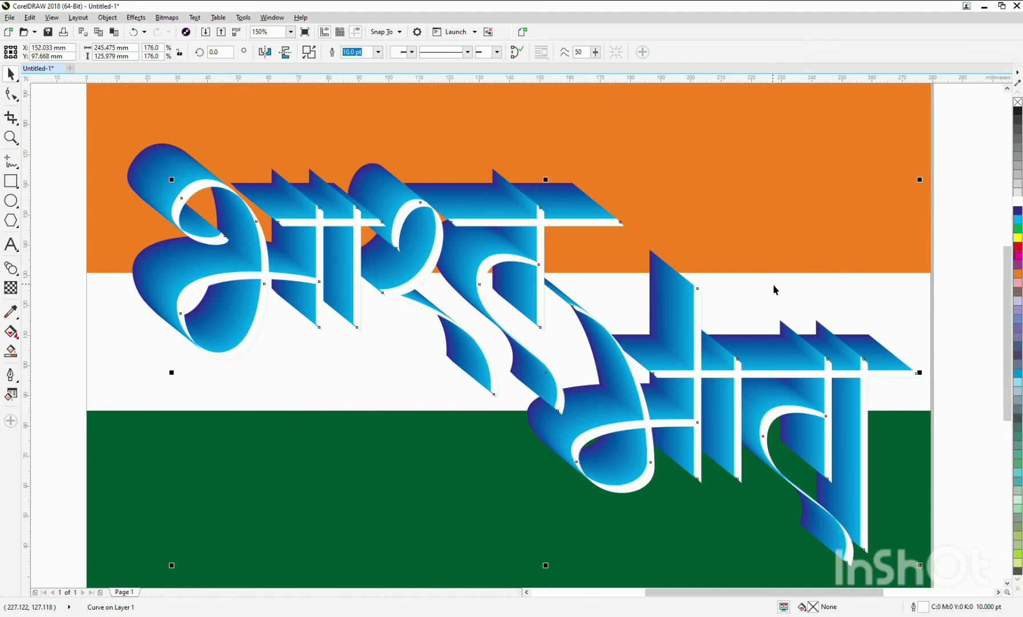
{"action": "key", "text": "ctrl+z"}
{"action": "right_click", "coordinate": [1018, 238]}
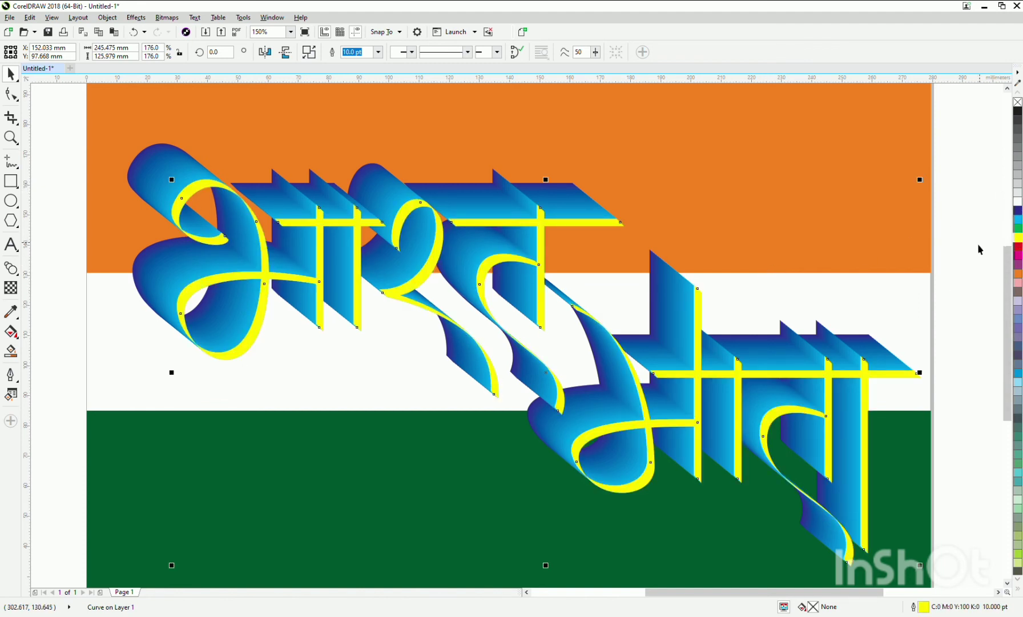
{"action": "key", "text": "ctrl+z"}
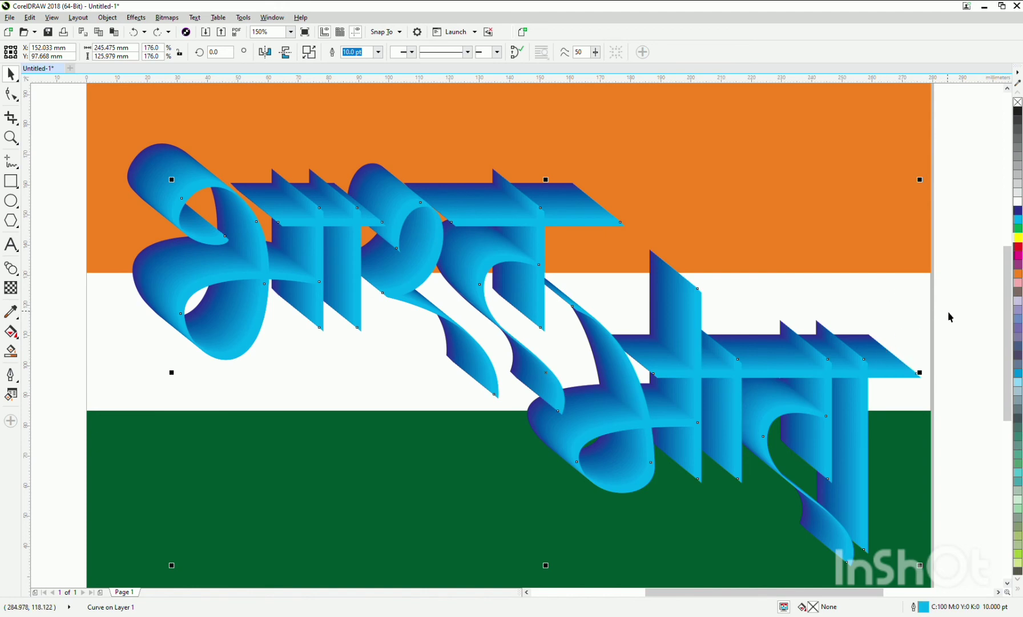
{"action": "left_click_drag", "start_coordinate": [859, 385], "coordinate": [895, 367]}
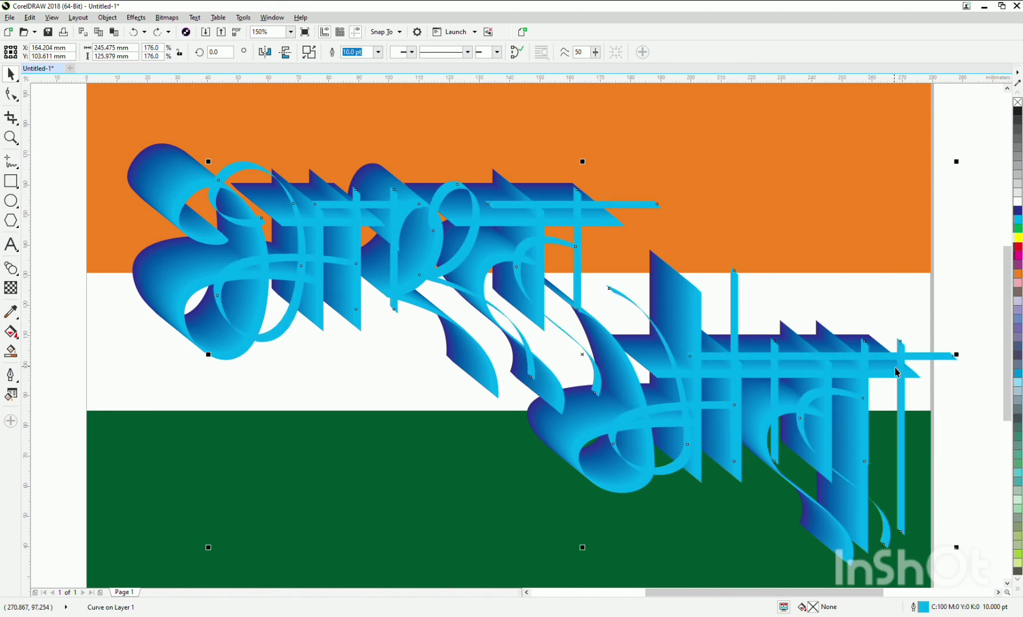
{"action": "key", "text": "Delete"}
{"action": "key", "text": "F3"}
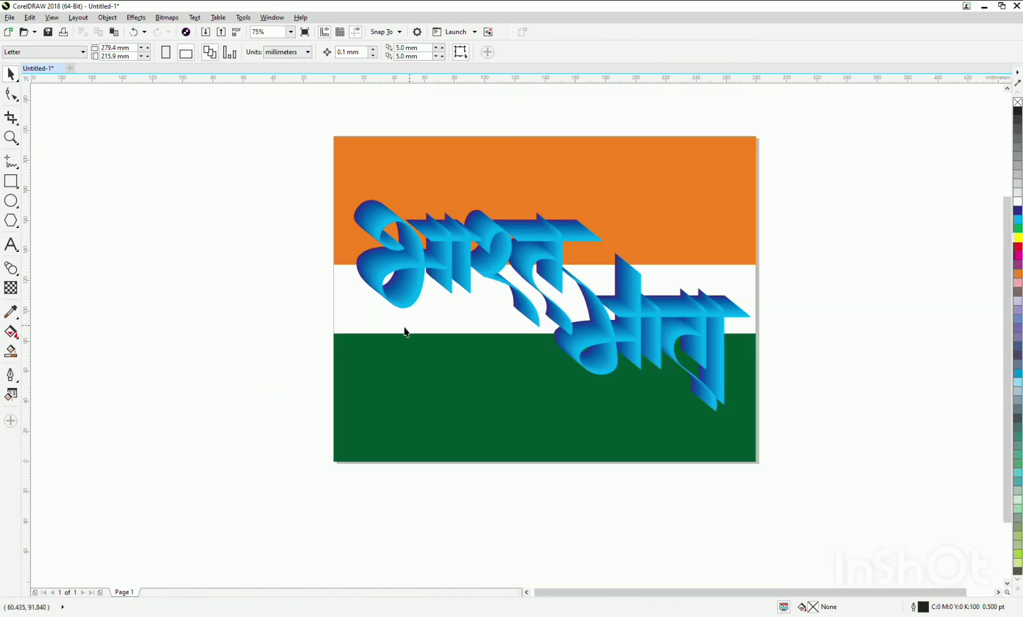
- Move the cyan lettering copy left of the flag, fill it black, and convert it to a bitmap
{"action": "left_click", "coordinate": [425, 285]}
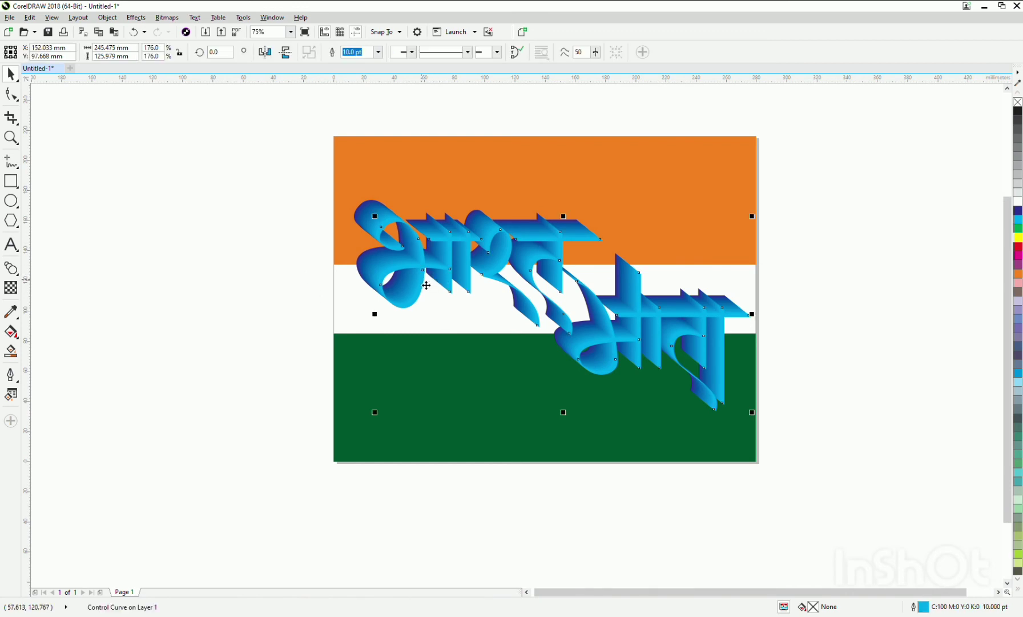
{"action": "left_click_drag", "start_coordinate": [426, 285], "coordinate": [153, 325]}
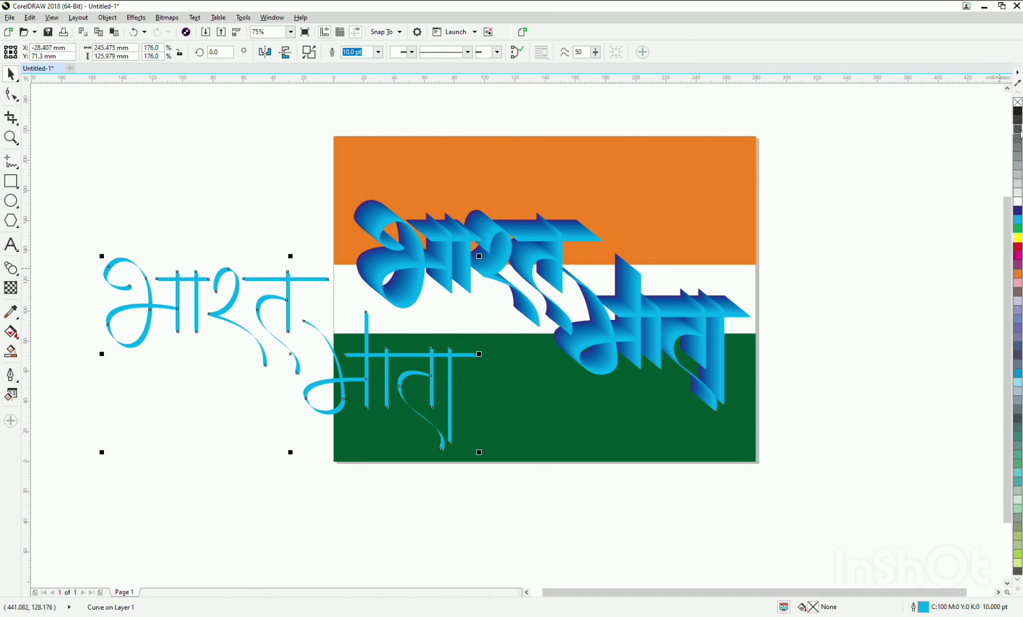
{"action": "left_click", "coordinate": [1017, 111]}
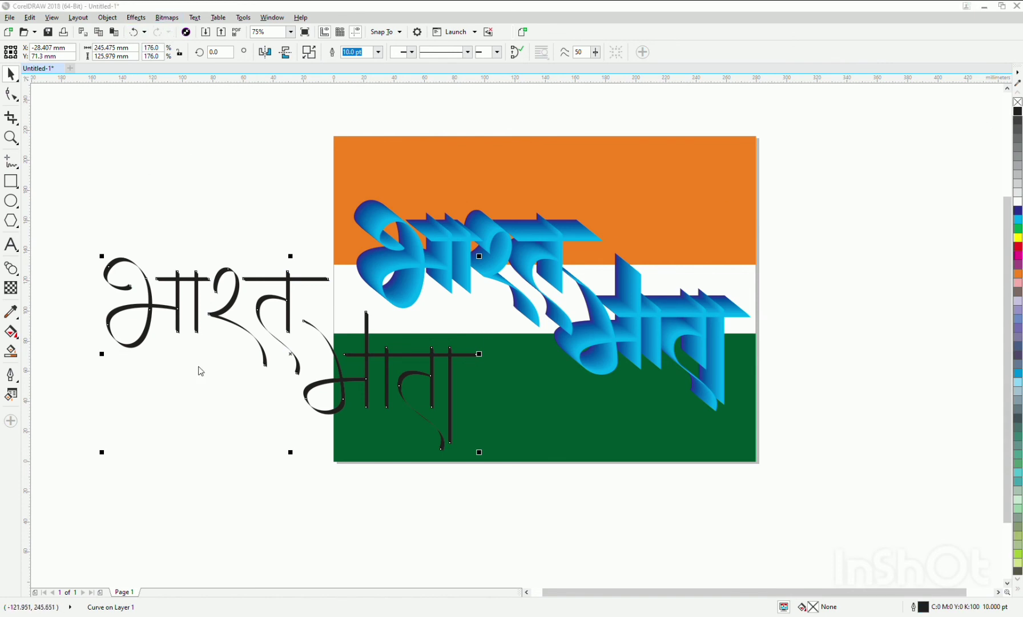
{"action": "key", "text": "Return"}
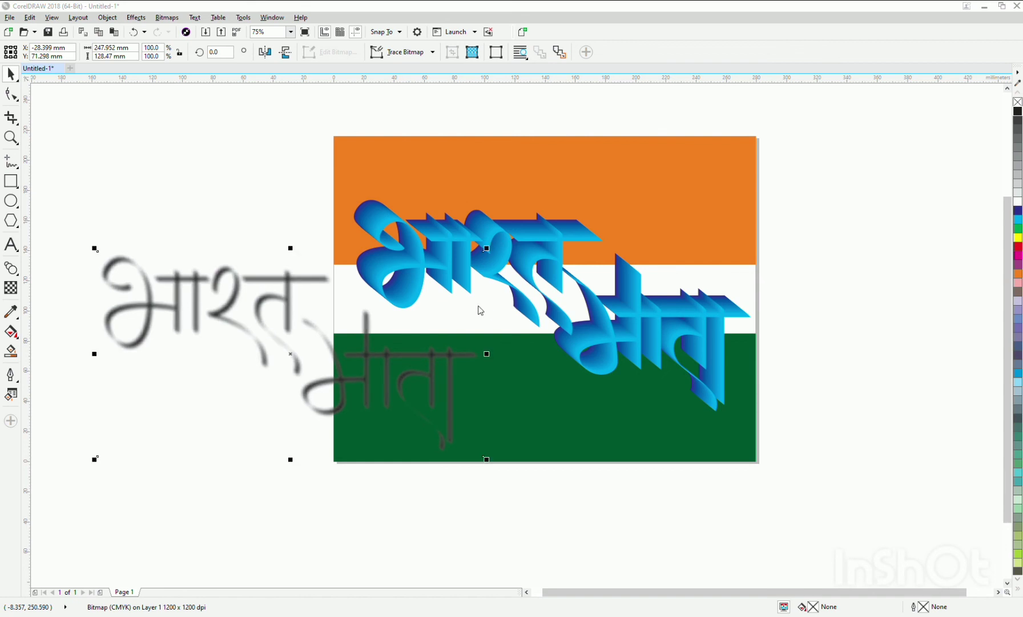
- Move the blurred black copy over the blue lettering and send it behind the lettering
{"action": "left_click", "coordinate": [400, 330]}
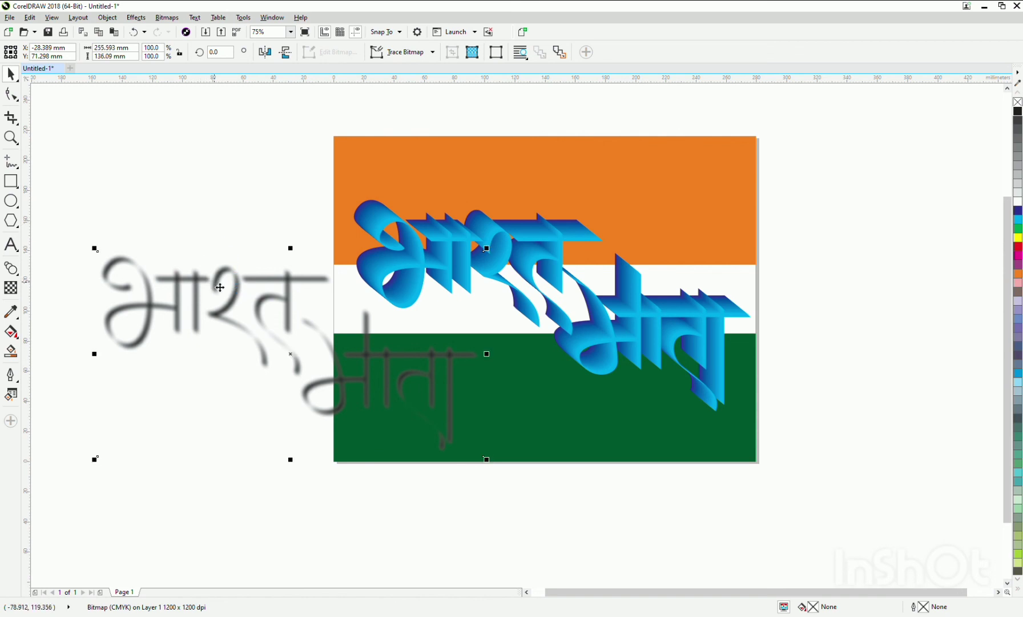
{"action": "left_click_drag", "start_coordinate": [210, 280], "coordinate": [452, 221]}
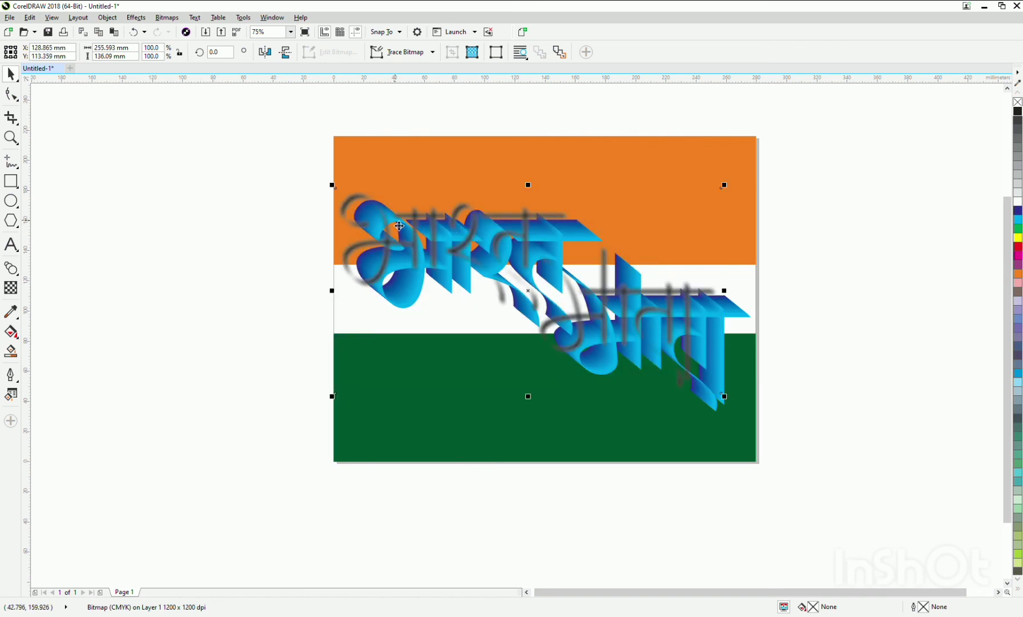
{"action": "scroll", "coordinate": [390, 222], "scroll_direction": "up", "scroll_amount": 2}
{"action": "left_click_drag", "start_coordinate": [387, 222], "coordinate": [398, 225]}
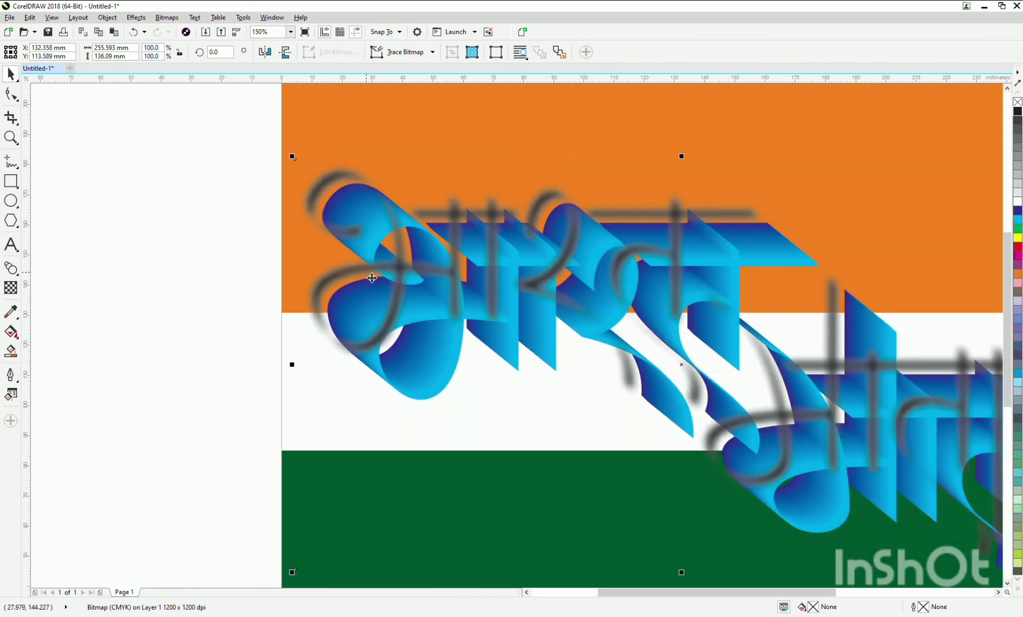
{"action": "key", "text": "shift+Page_Down"}
- Send the orange, green and white flag stripes behind the shadow
{"action": "left_click", "coordinate": [346, 300]}
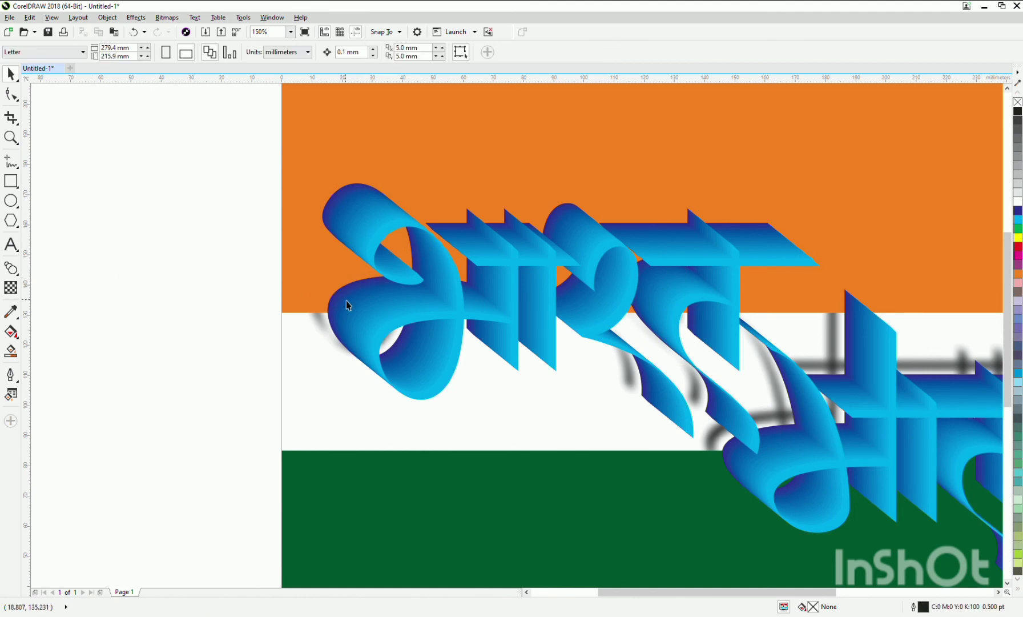
{"action": "left_click", "coordinate": [305, 278]}
{"action": "left_click", "coordinate": [327, 504], "text": "shift"}
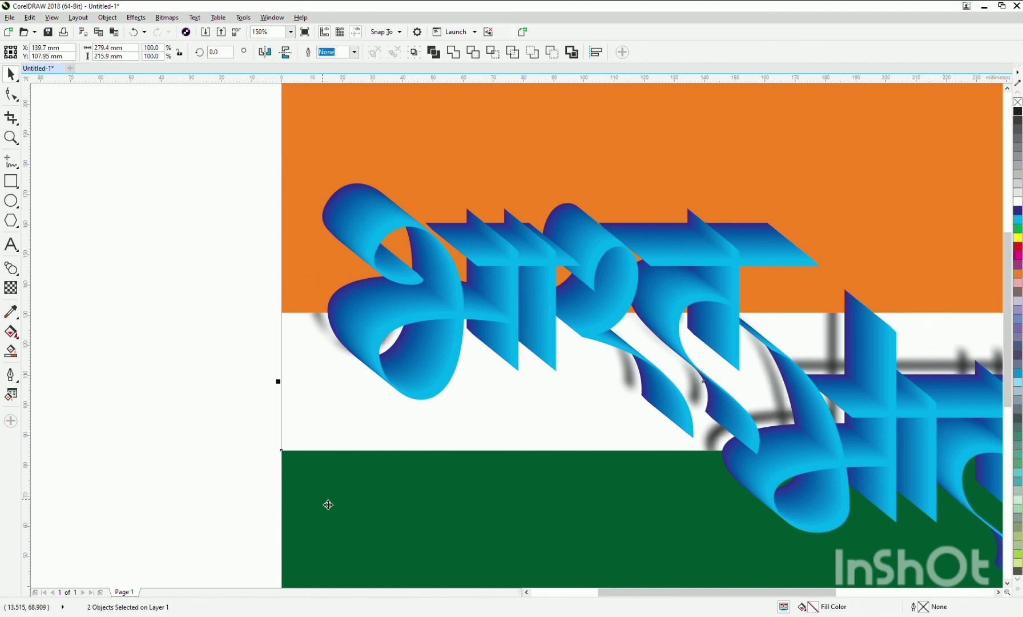
{"action": "key", "text": "shift+Page_Down"}
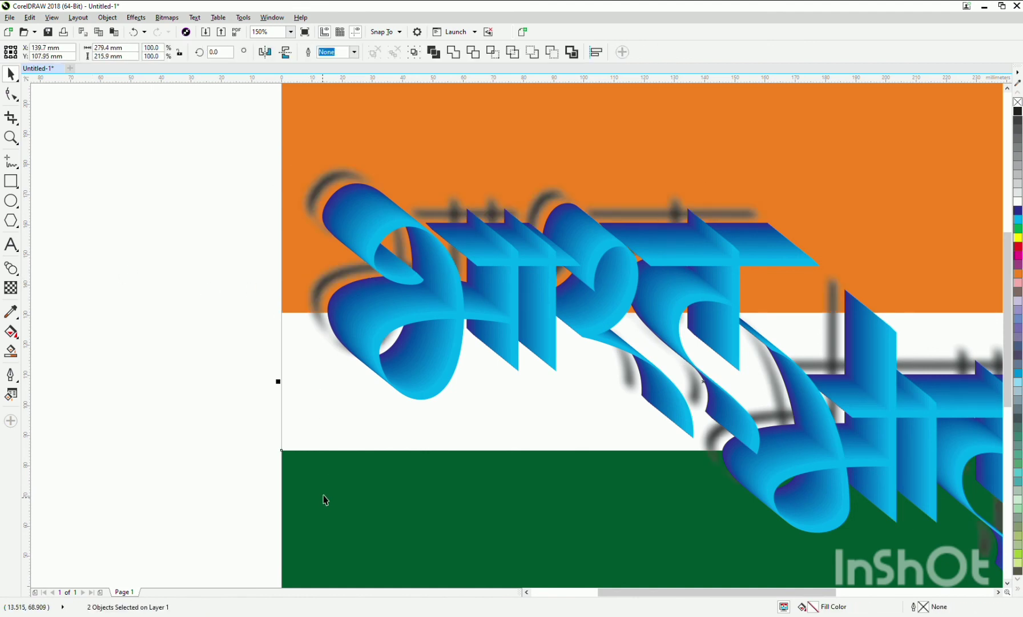
{"action": "left_click", "coordinate": [201, 347]}
{"action": "scroll", "coordinate": [642, 302], "scroll_direction": "down", "scroll_amount": 2}
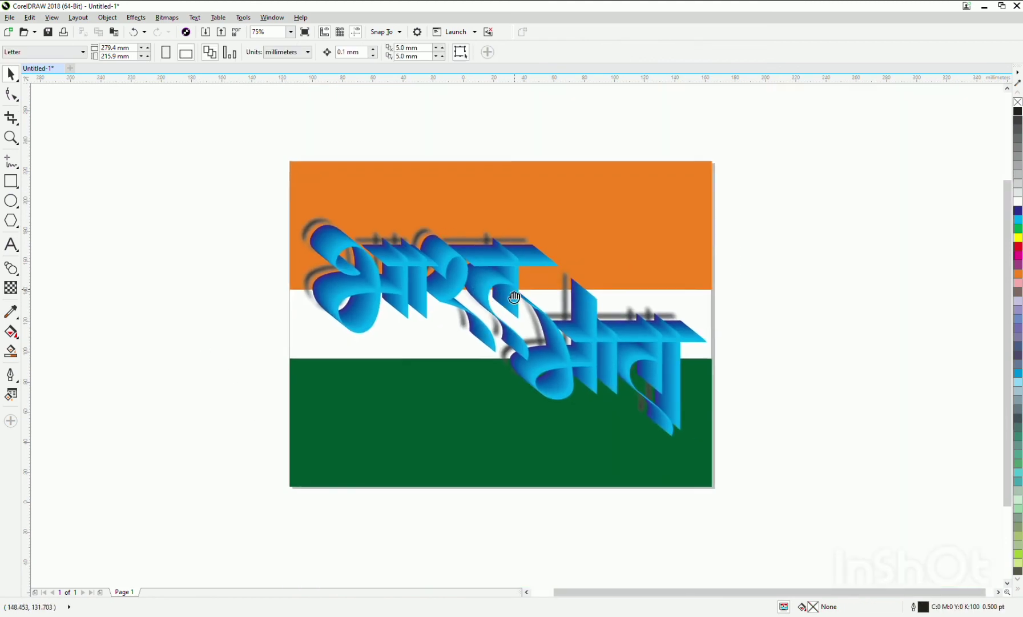
{"action": "scroll", "coordinate": [578, 321], "scroll_direction": "up", "scroll_amount": 2}
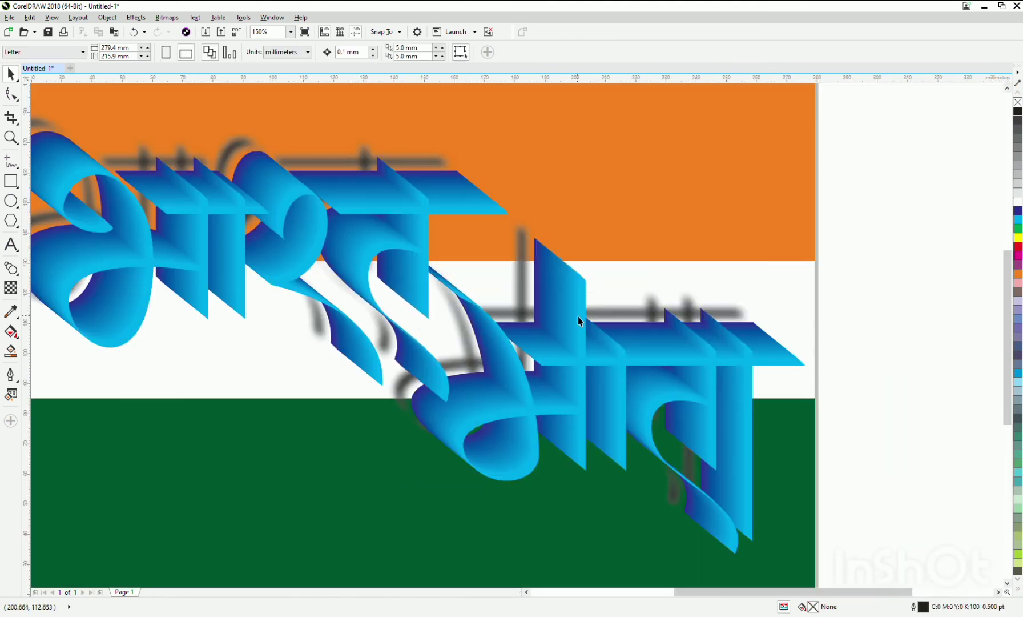
{"action": "left_click", "coordinate": [522, 282]}
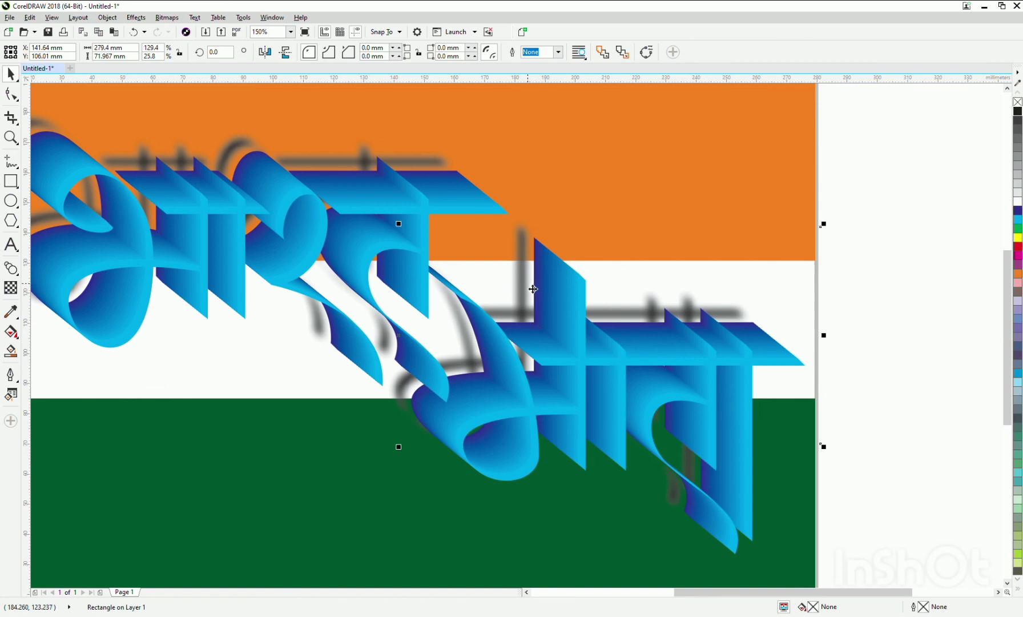
{"action": "scroll", "coordinate": [523, 289], "scroll_direction": "down", "scroll_amount": 2}
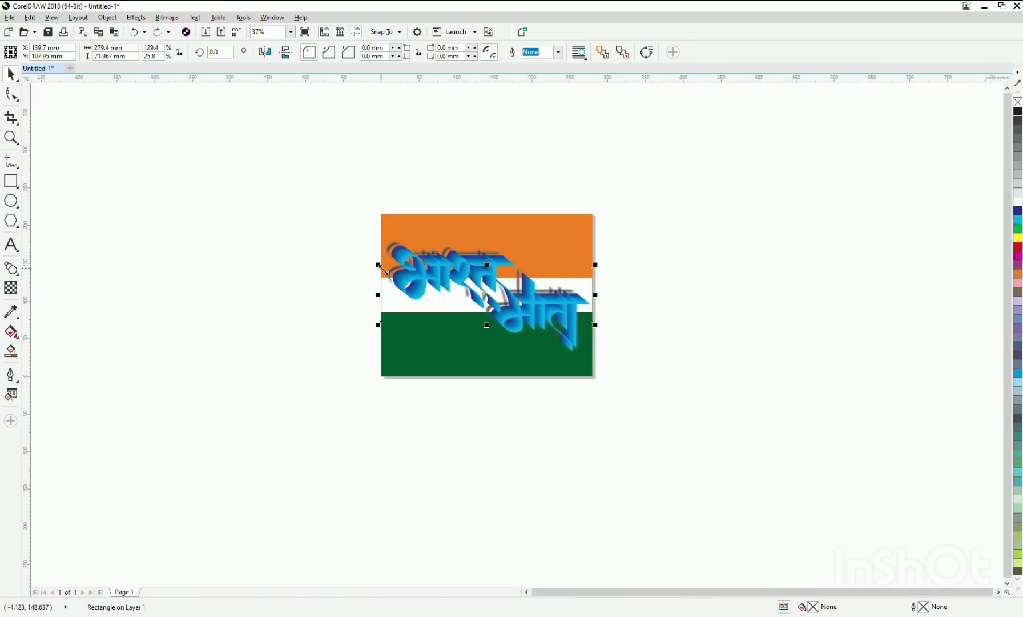
- Nudge the blurred shadow slightly right and down, then view the whole flag design
{"action": "left_click", "coordinate": [394, 251]}
{"action": "scroll", "coordinate": [394, 250], "scroll_direction": "up", "scroll_amount": 1}
{"action": "scroll", "coordinate": [377, 250], "scroll_direction": "up", "scroll_amount": 1}
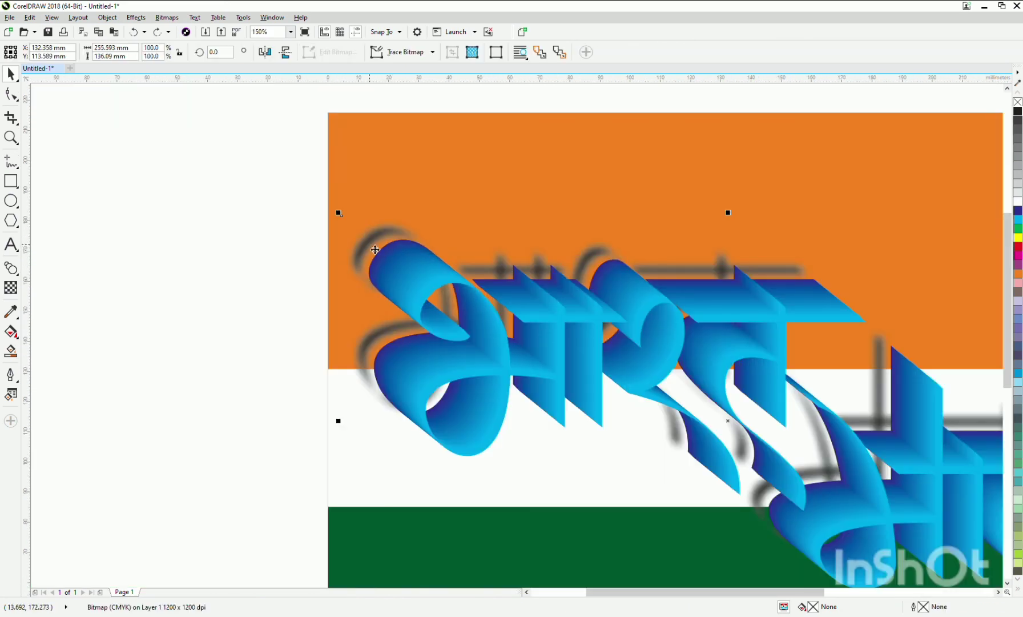
{"action": "left_click_drag", "start_coordinate": [374, 249], "coordinate": [380, 251]}
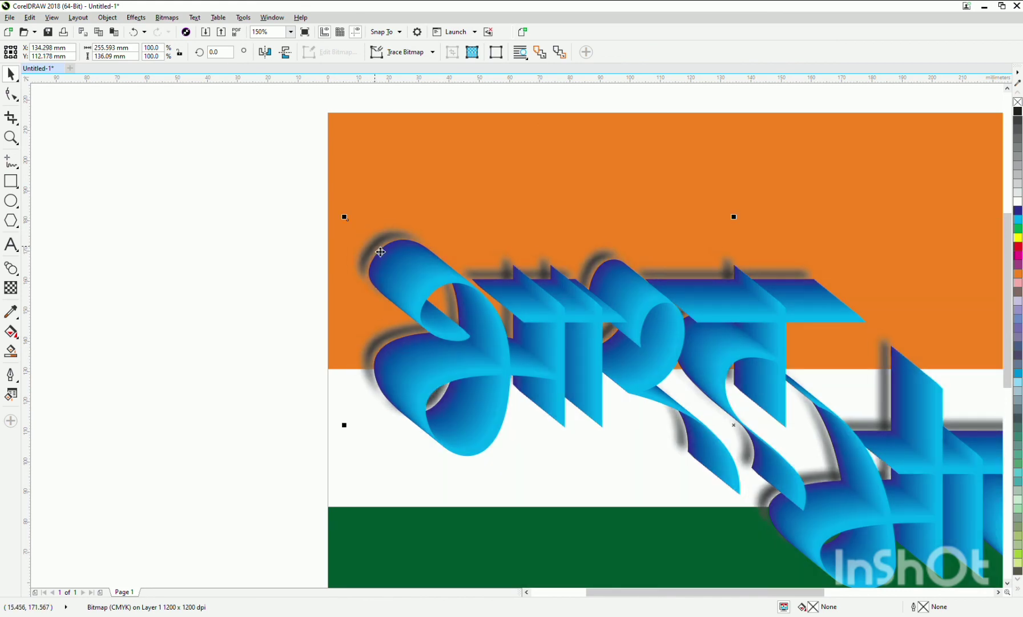
{"action": "scroll", "coordinate": [410, 250], "scroll_direction": "up", "scroll_amount": 1}
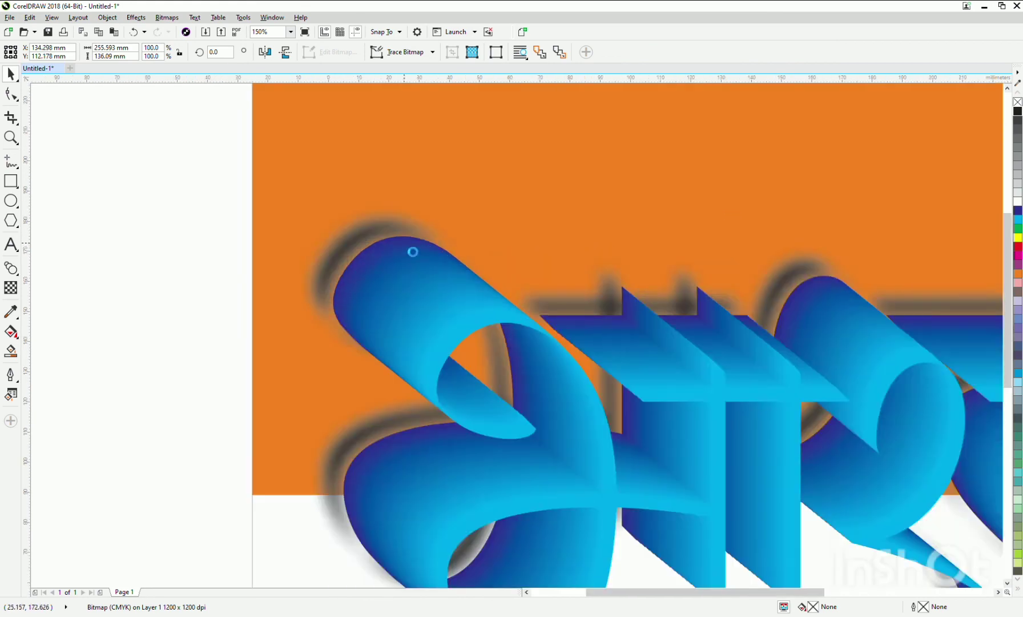
{"action": "scroll", "coordinate": [413, 251], "scroll_direction": "down", "scroll_amount": 1}
{"action": "key", "text": "Escape"}
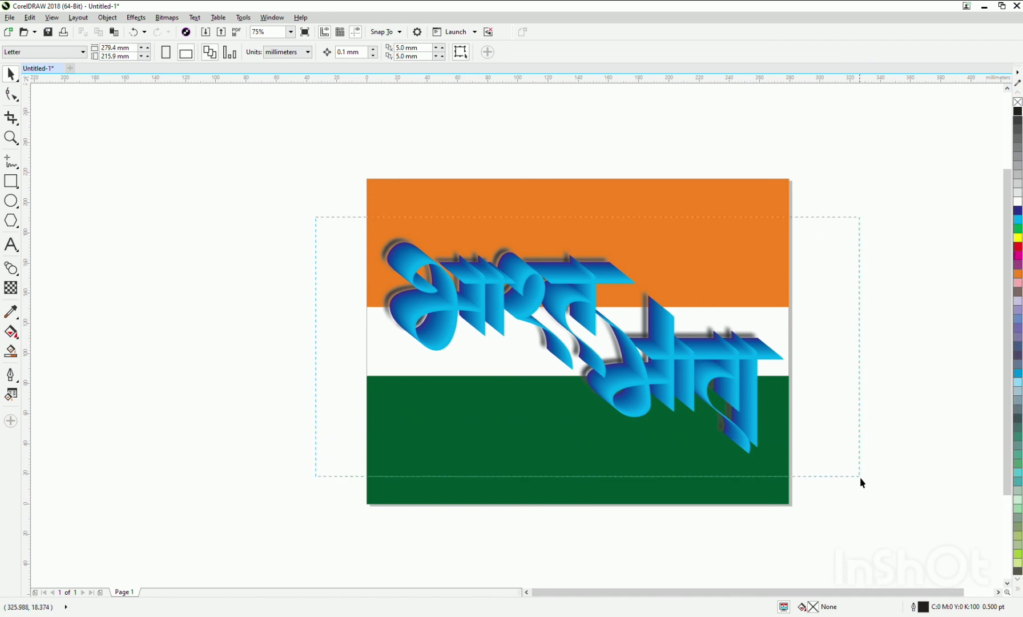
- Group the orange, white and green stripe rectangles into one object with Ctrl+G
{"action": "left_click_drag", "start_coordinate": [374, 251], "coordinate": [860, 481]}
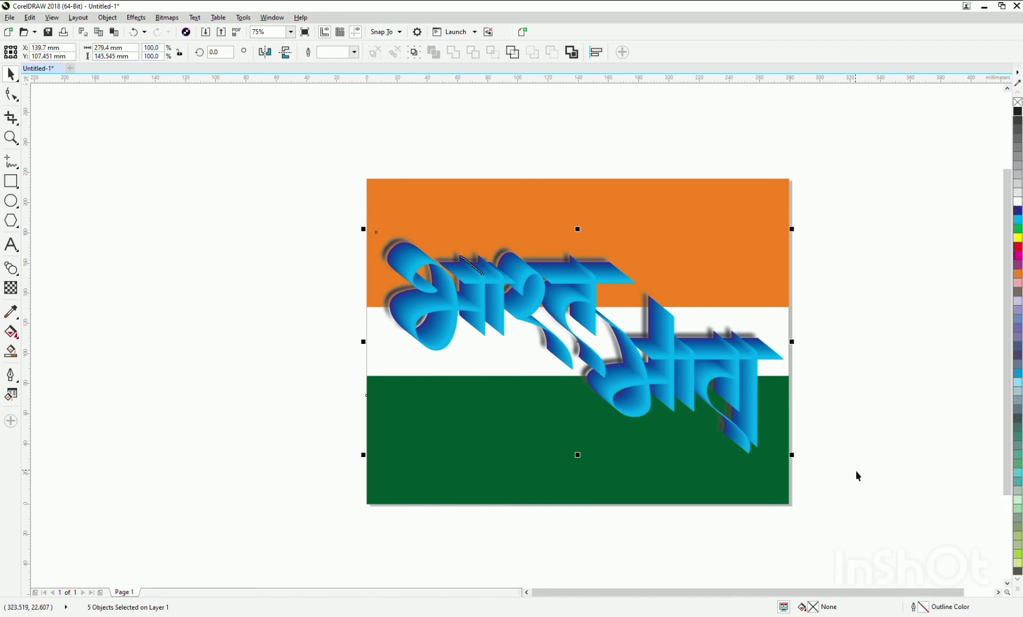
{"action": "left_click", "coordinate": [478, 457]}
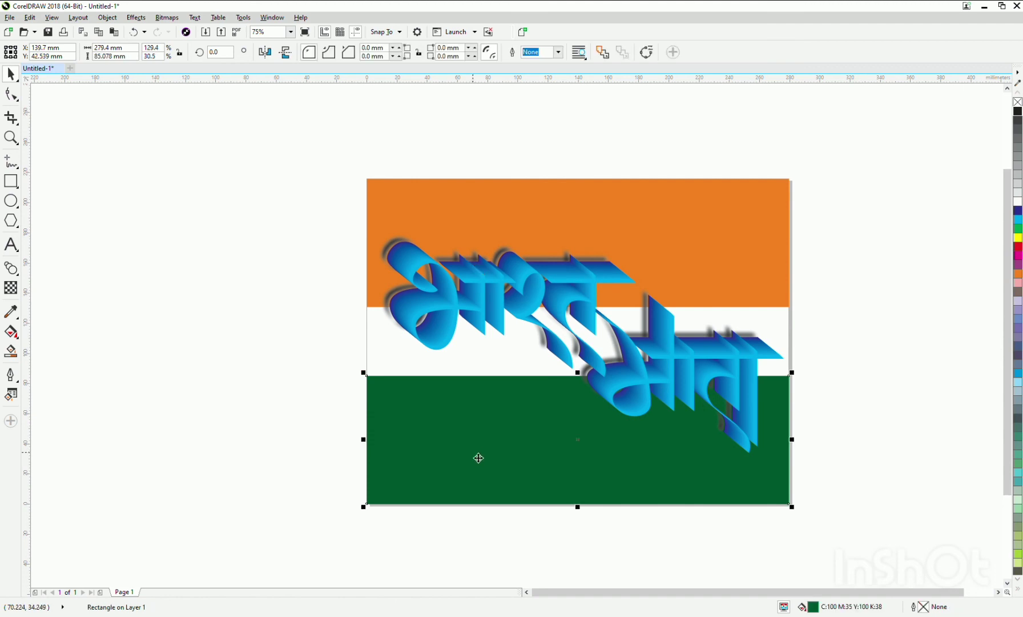
{"action": "left_click", "coordinate": [416, 220], "text": "shift"}
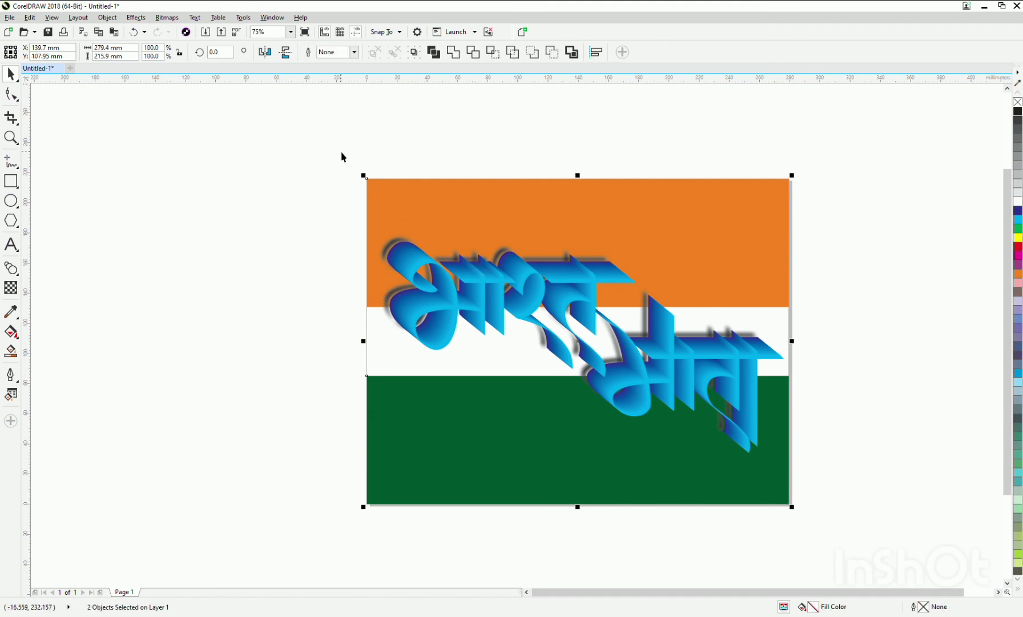
{"action": "left_click_drag", "start_coordinate": [342, 157], "coordinate": [891, 591]}
{"action": "key", "text": "ctrl+g"}
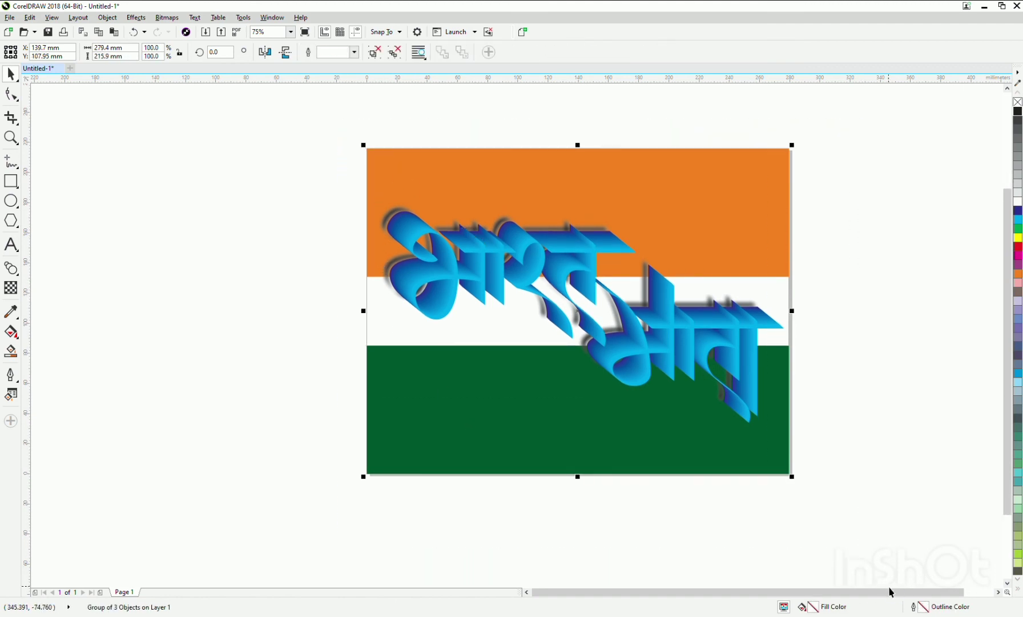
{"action": "key", "text": "shift+F2"}
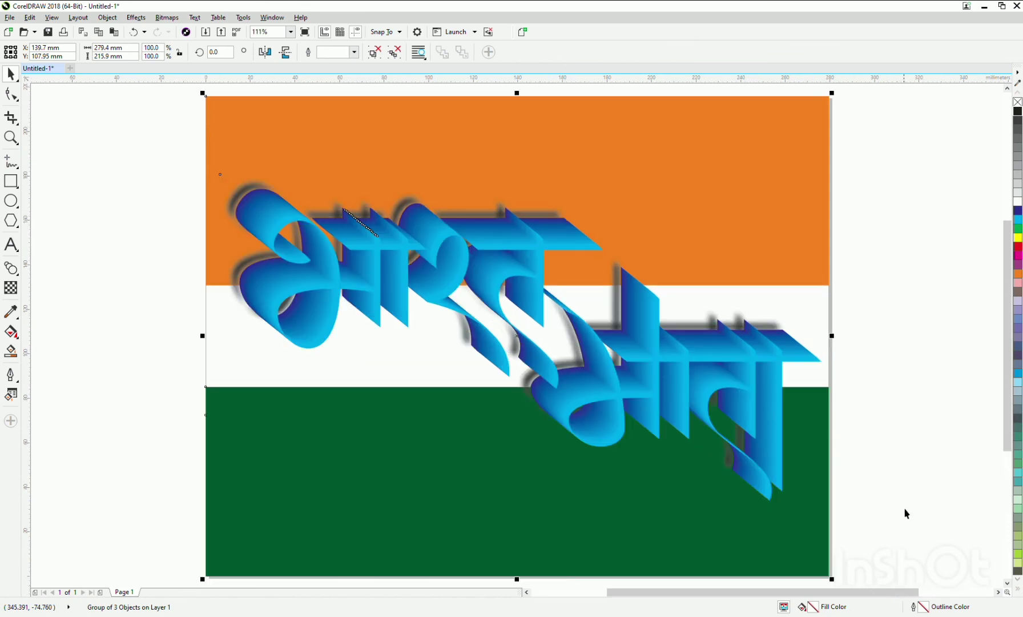
{"action": "left_click", "coordinate": [933, 431]}
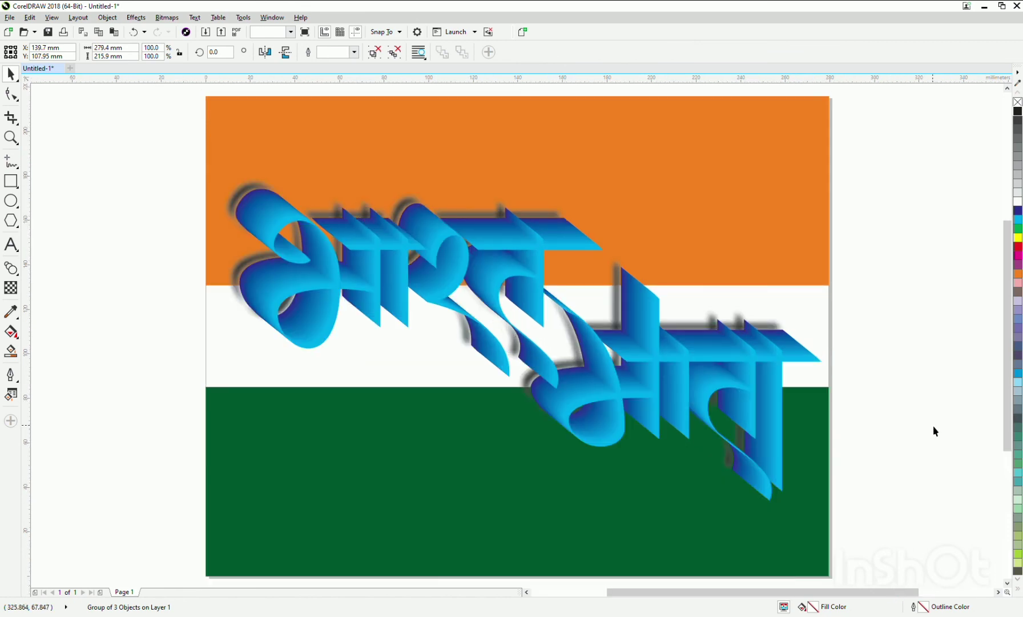